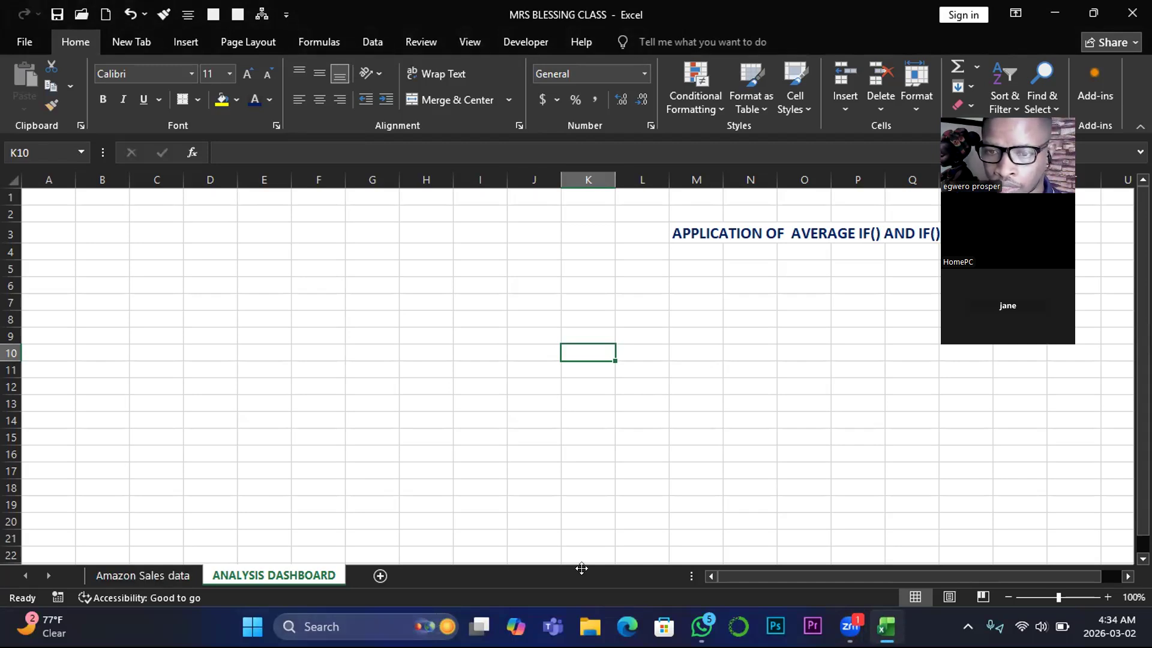
pyautogui.click(581, 568)
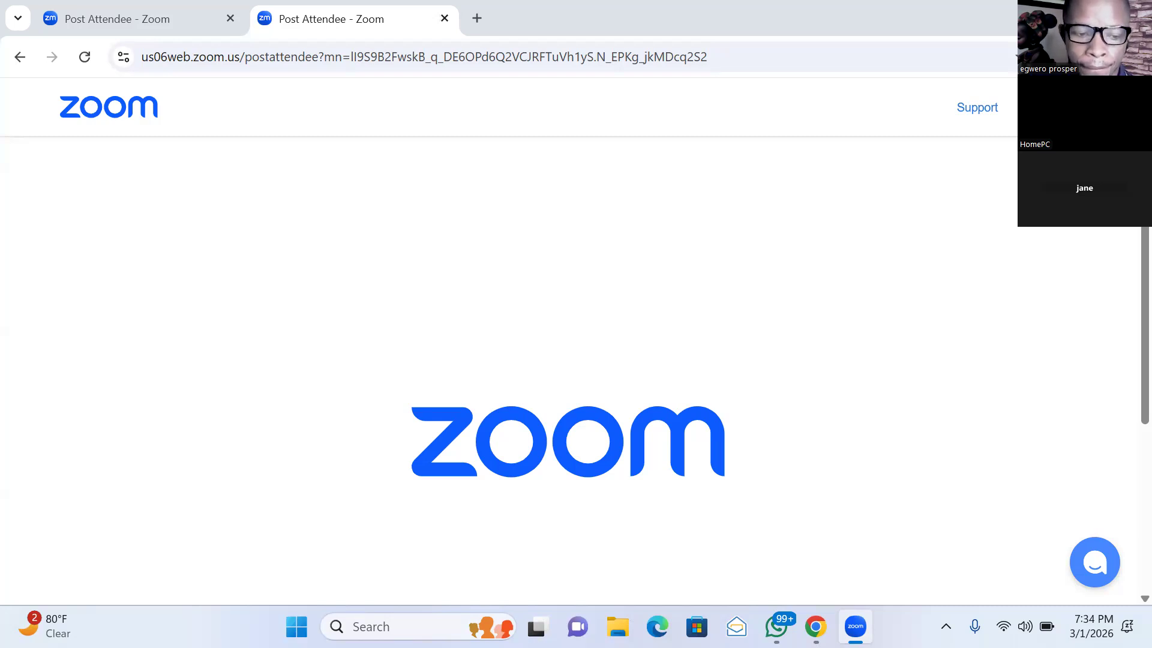
# - Close the browser window with the Zoom pages and the WhatsApp window to reach the desktop
pyautogui.click(1132, 15)
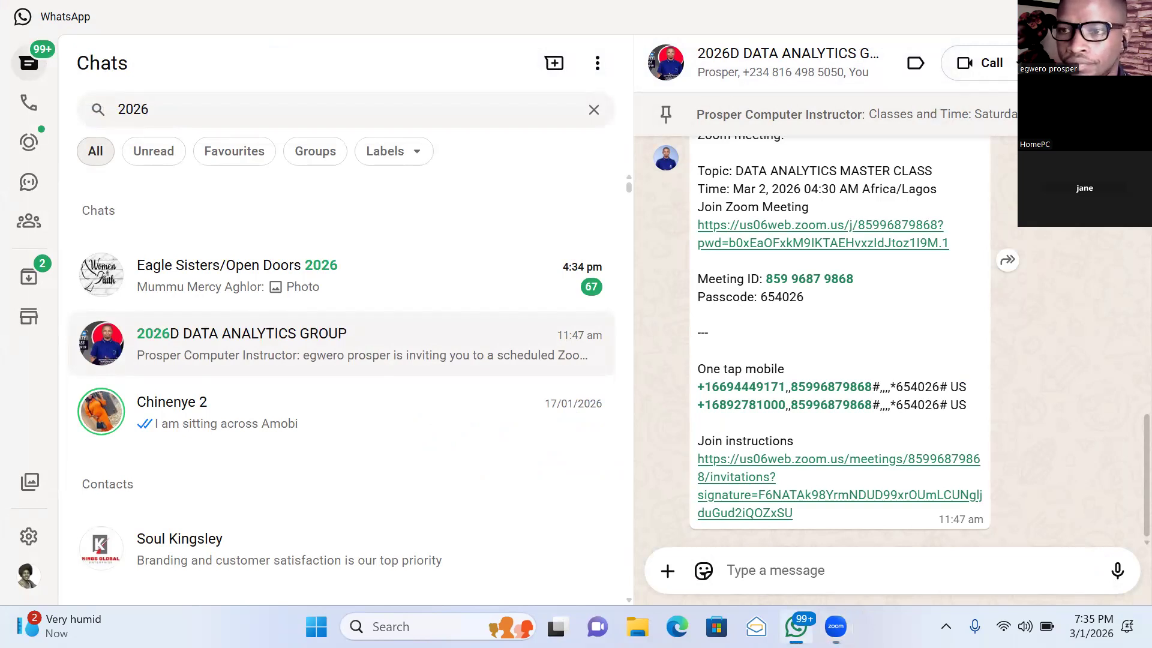
pyautogui.click(1132, 17)
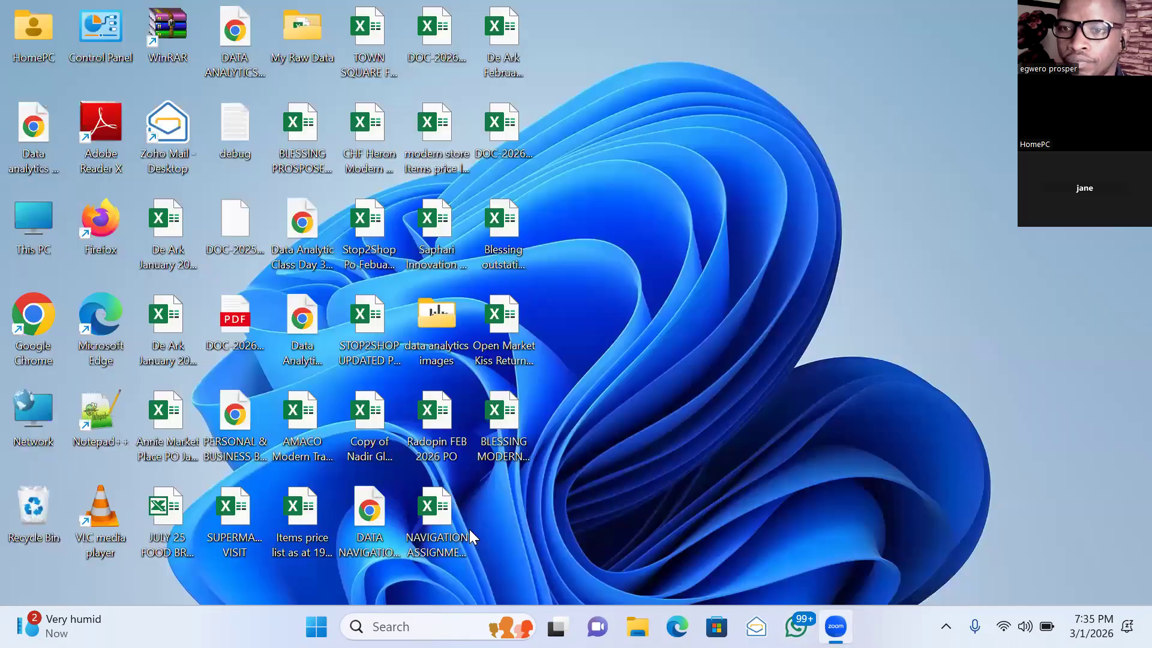
# - Open the NAVIGATION ASSIGNMENT workbook from the desktop and review the sales representative tables and charts on the Report 2 sheet
pyautogui.click(469, 530)
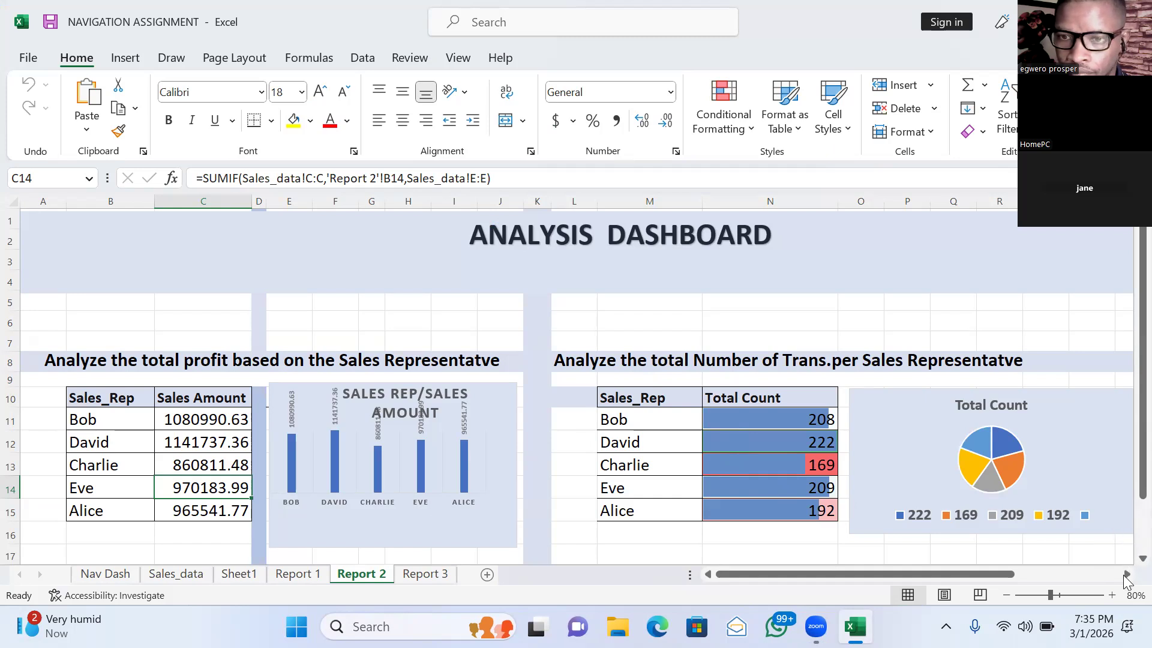
pyautogui.scroll(-1, 1125, 567)
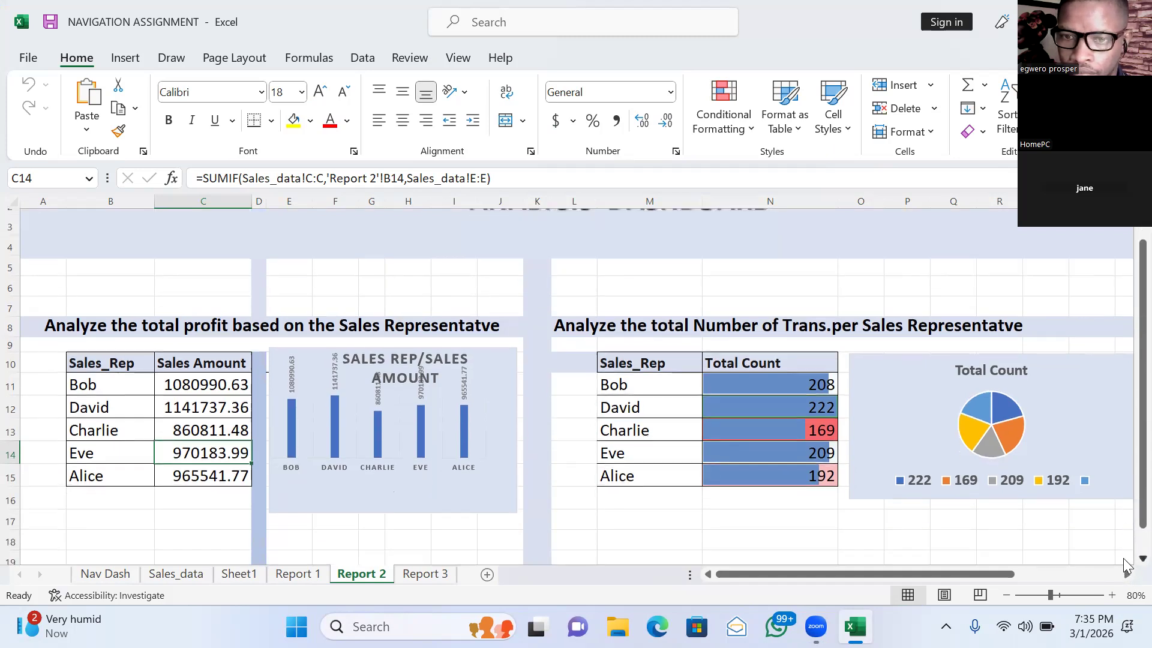
pyautogui.scroll(-1, 1125, 566)
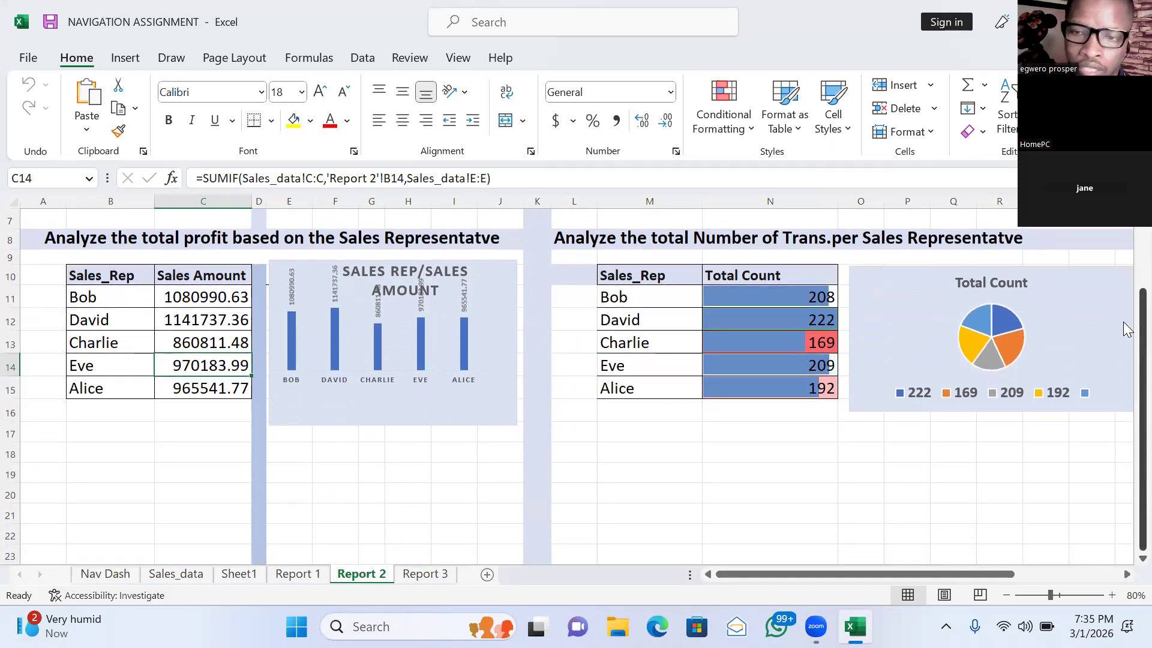
pyautogui.scroll(2, 1125, 262)
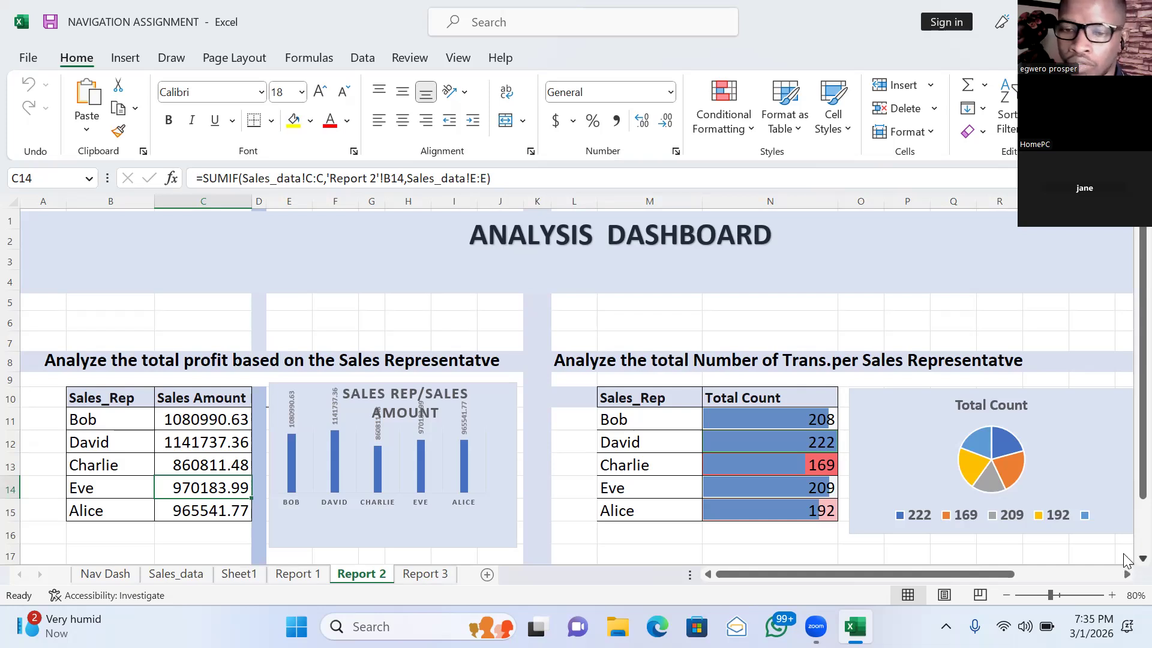
pyautogui.scroll(-2, 1126, 560)
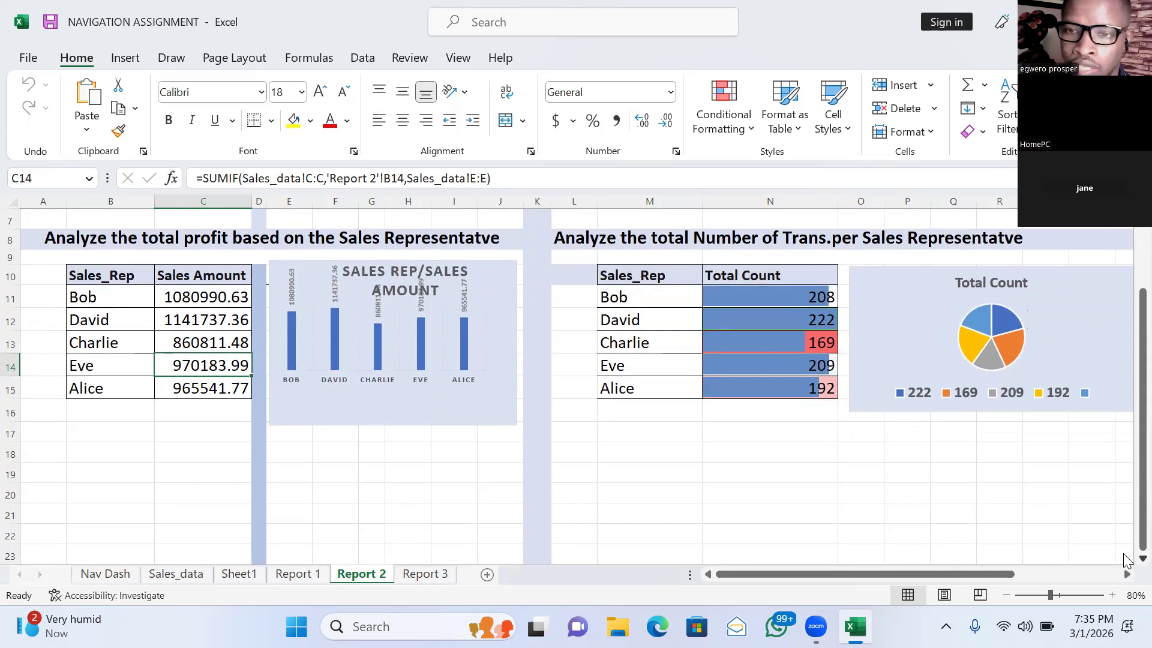
pyautogui.scroll(-1, 1126, 560)
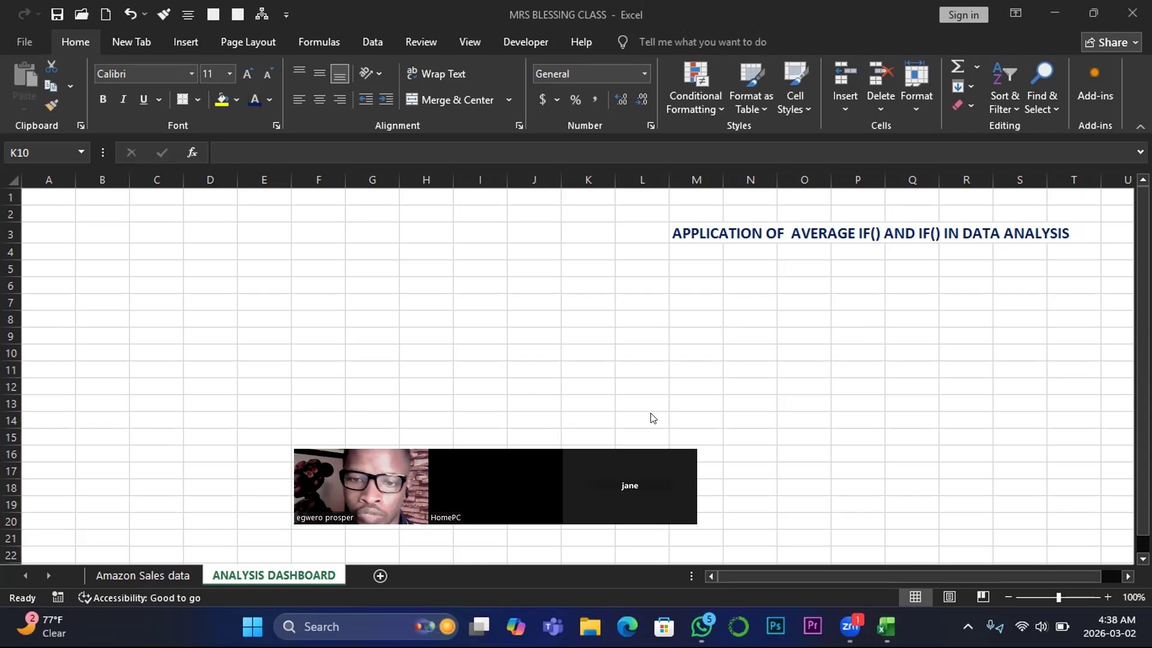
# - On the Amazon Sales data sheet, clear the formats and contents of the due, due soon and balanced legend in S3:T6
pyautogui.click(161, 576)
pyautogui.click(162, 575)
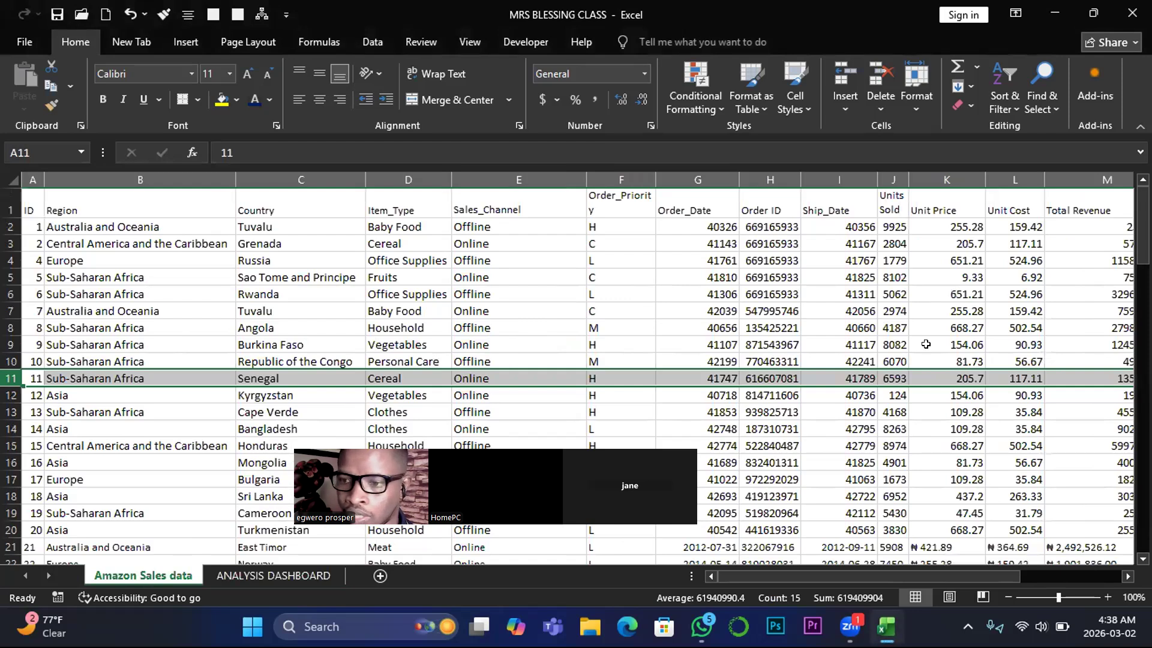
pyautogui.click(1126, 574)
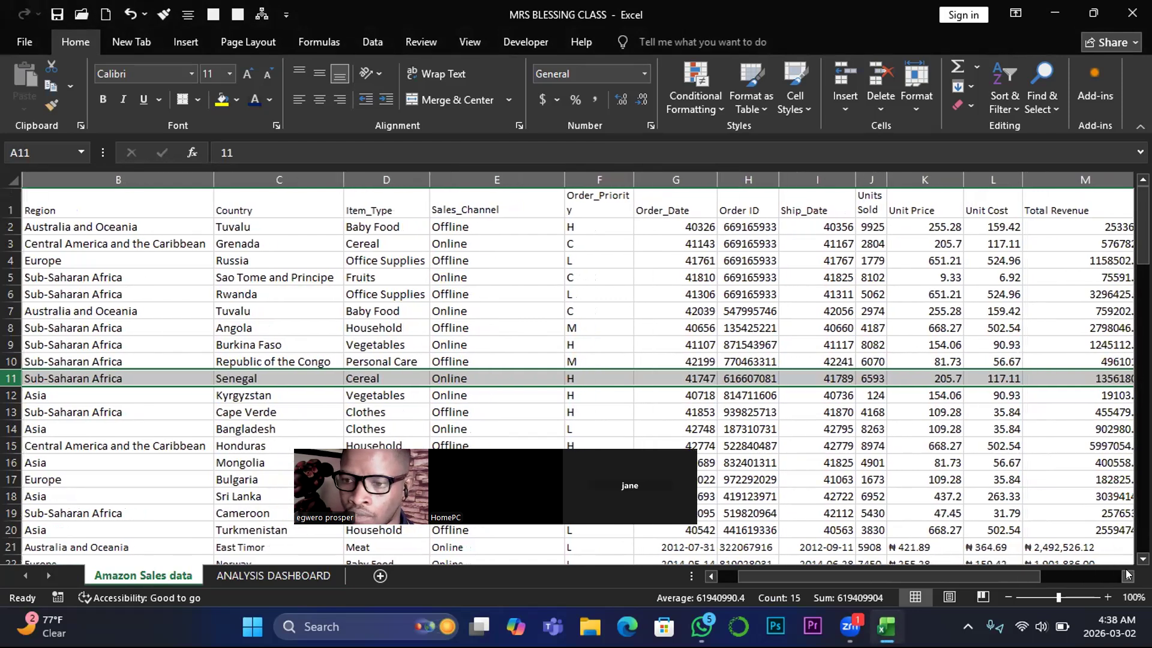
pyautogui.click(1126, 574)
pyautogui.click(1126, 574)
pyautogui.click(1126, 574)
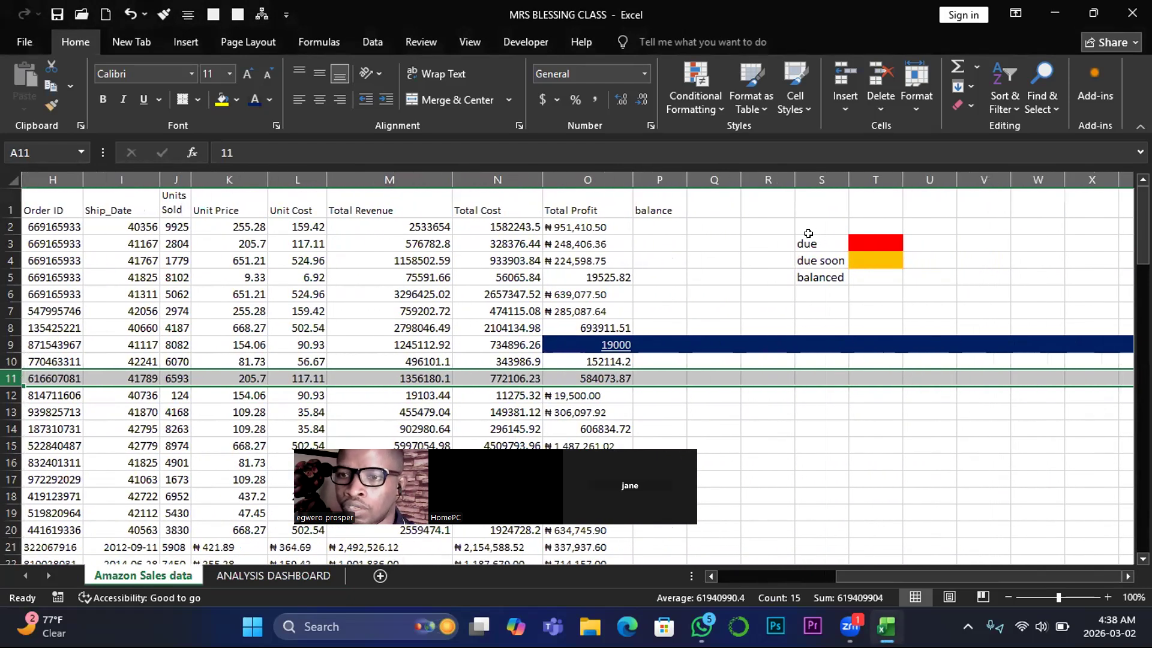
pyautogui.moveTo(804, 236); pyautogui.dragTo(870, 283)
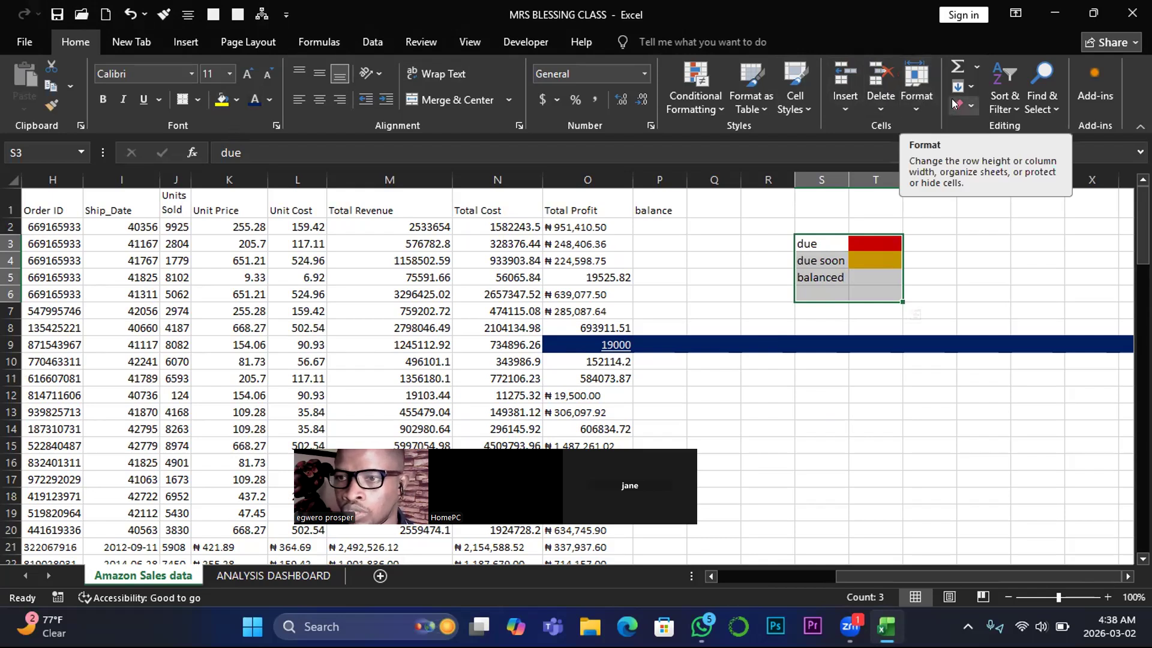
pyautogui.click(972, 105)
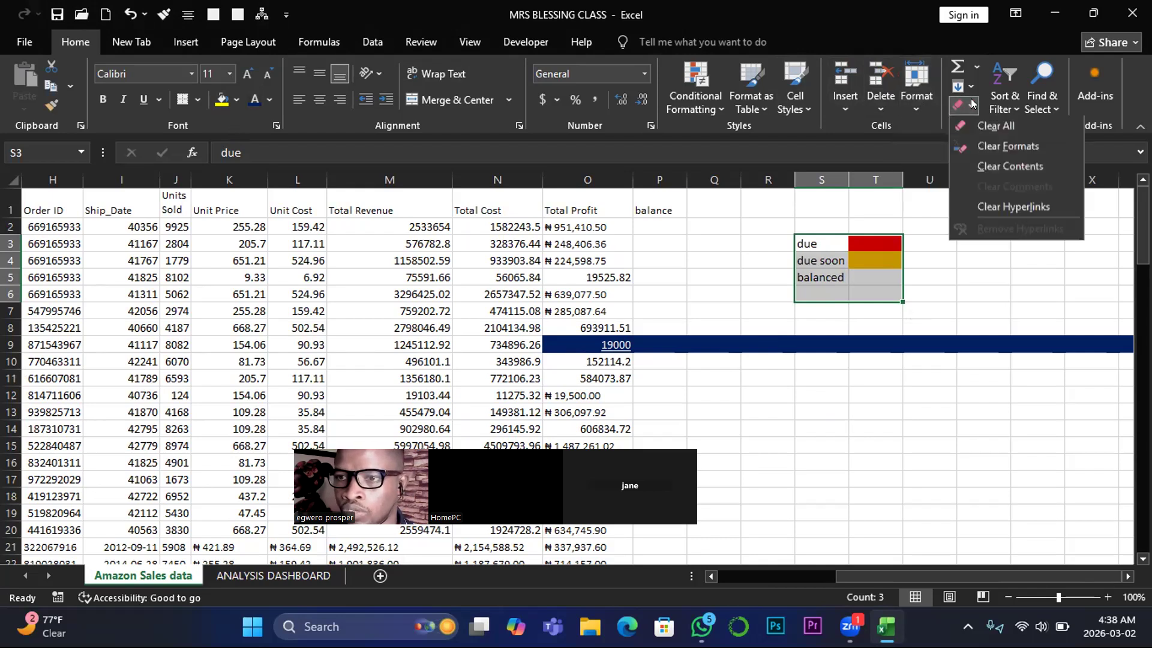
pyautogui.click(983, 140)
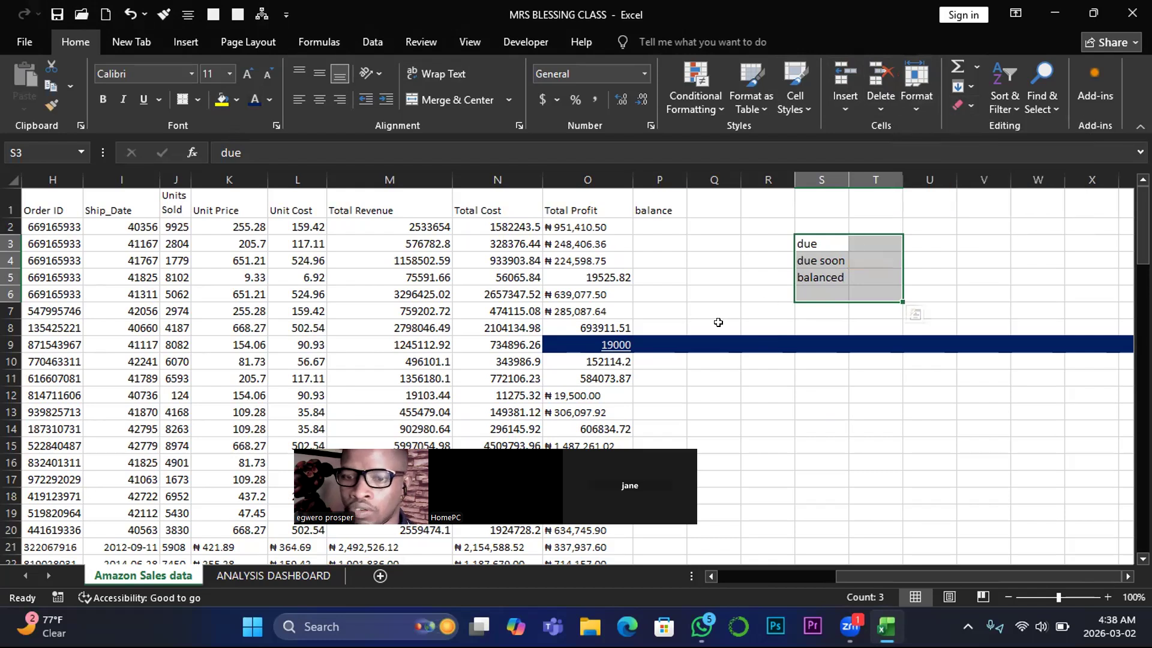
pyautogui.press('Delete')
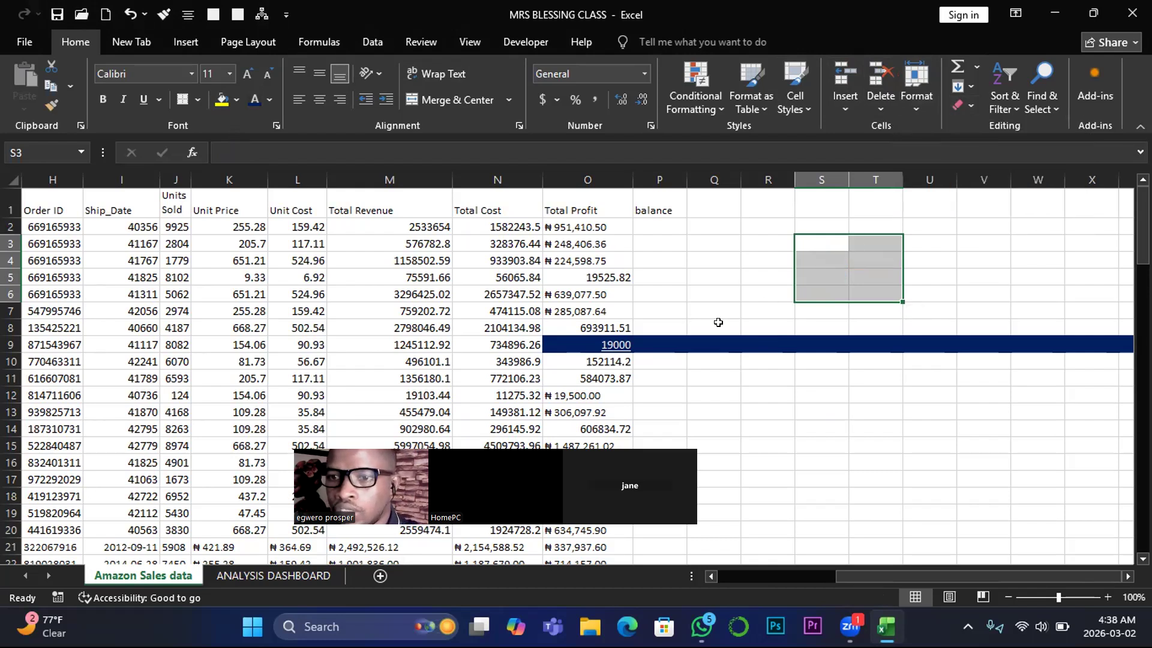
# - Clear the formats from the dark blue cells O9:T9 and delete the balance header in P1
pyautogui.click(561, 341)
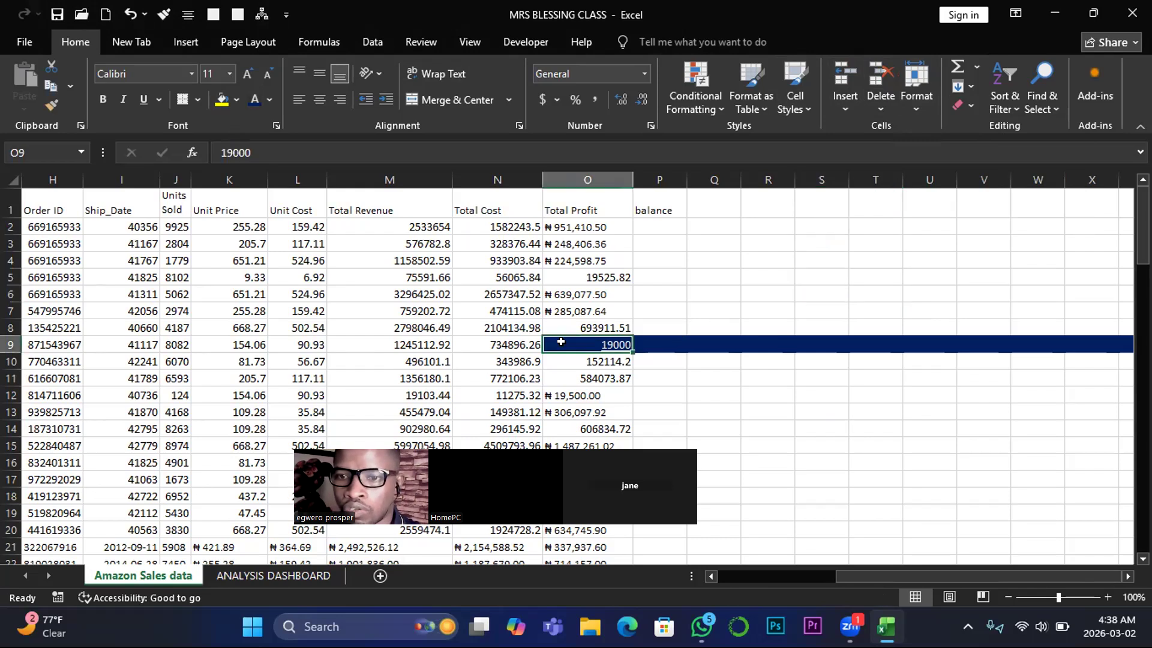
pyautogui.rightClick(562, 342)
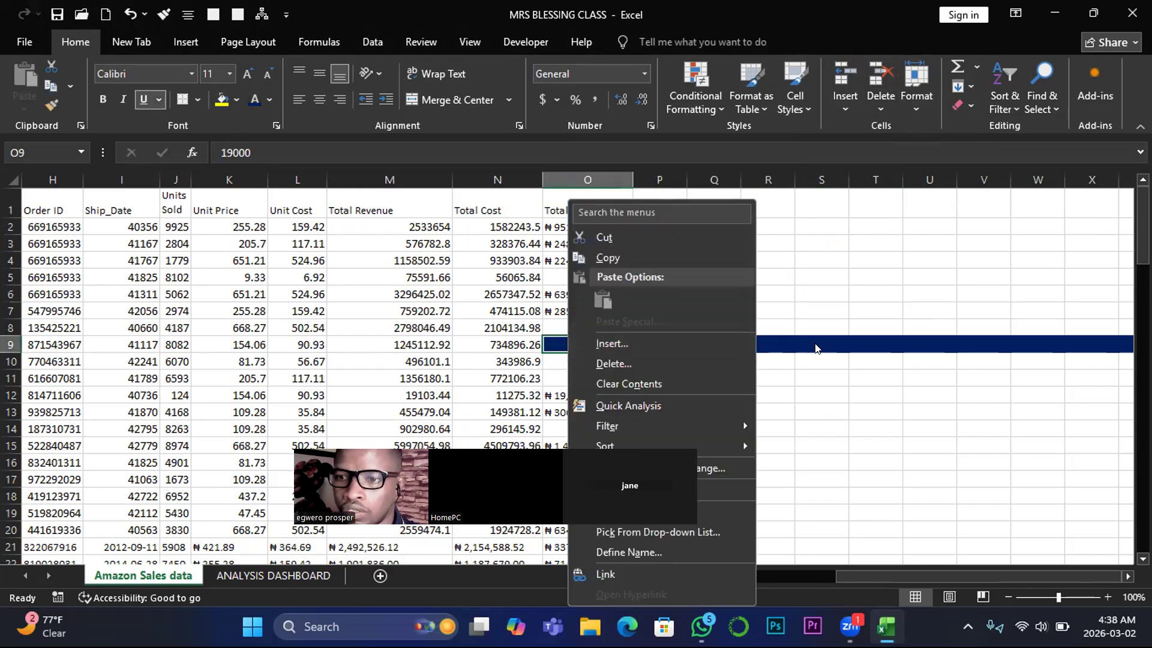
pyautogui.press('Escape')
pyautogui.moveTo(549, 341); pyautogui.dragTo(883, 336)
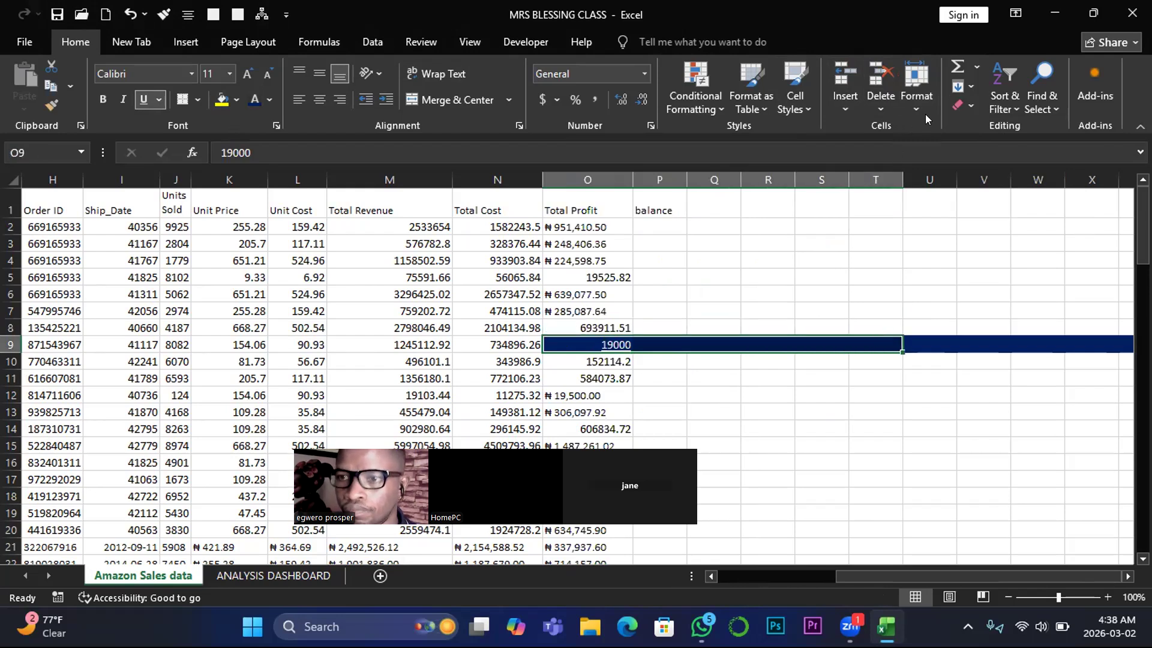
pyautogui.click(971, 105)
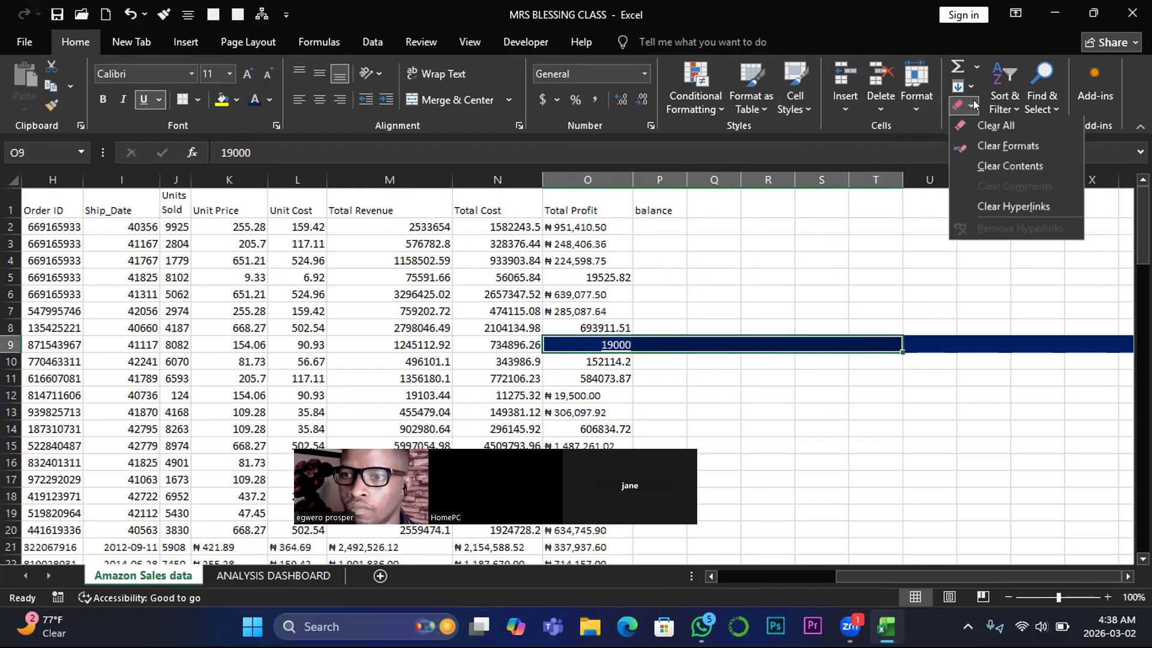
pyautogui.click(987, 147)
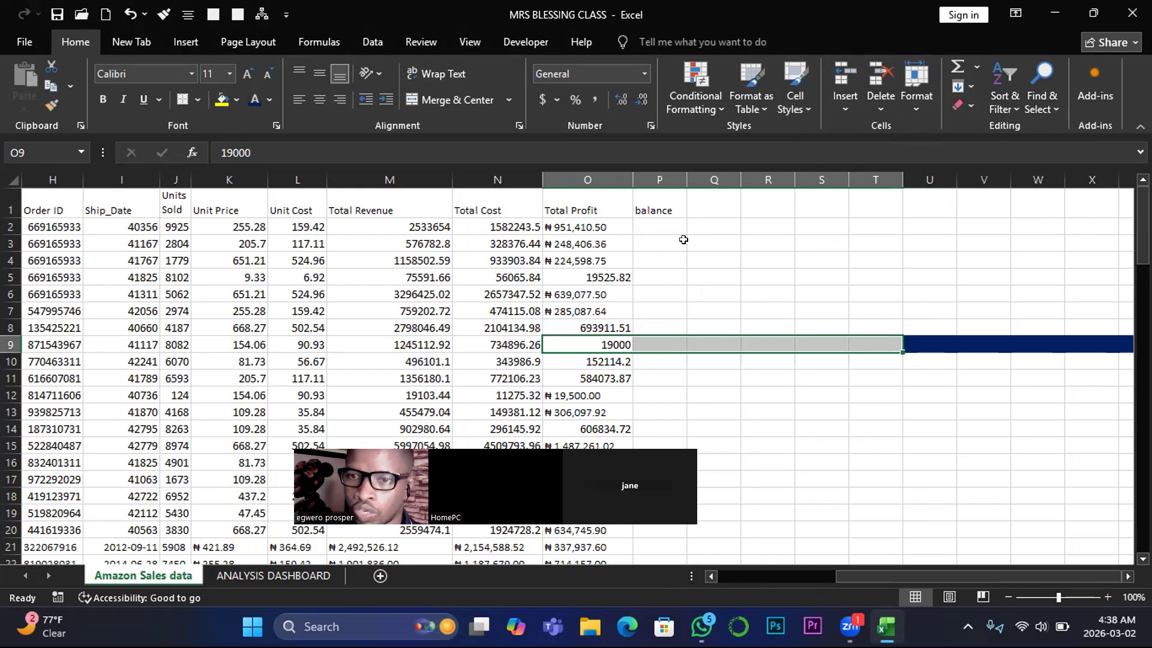
pyautogui.click(634, 206)
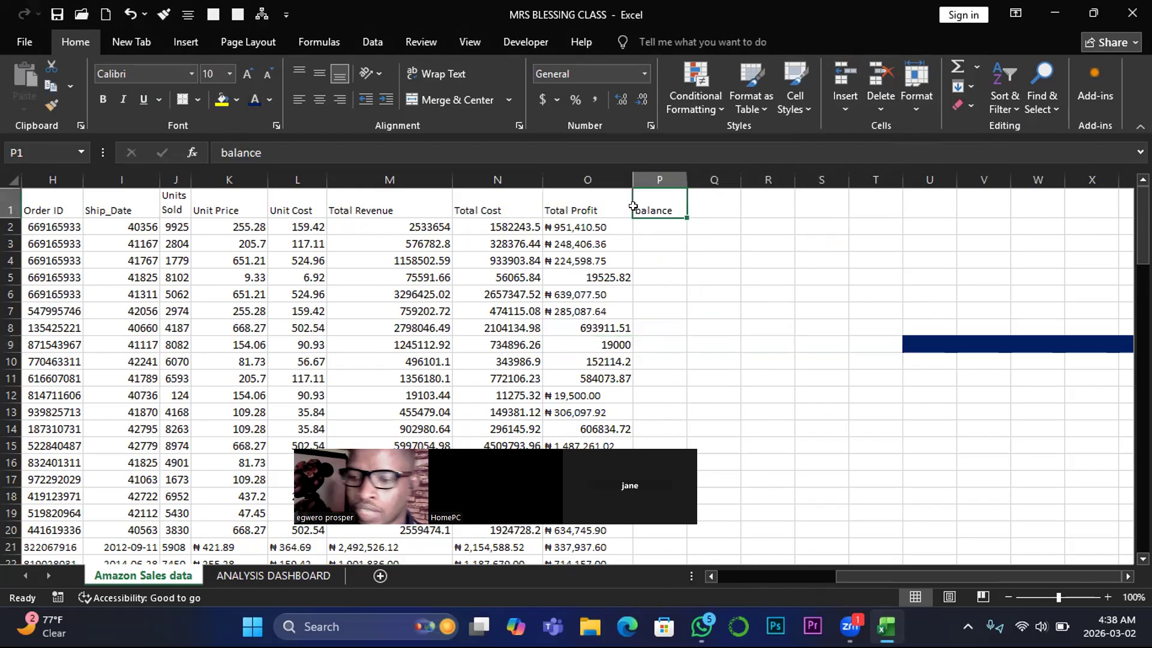
pyautogui.press('Delete')
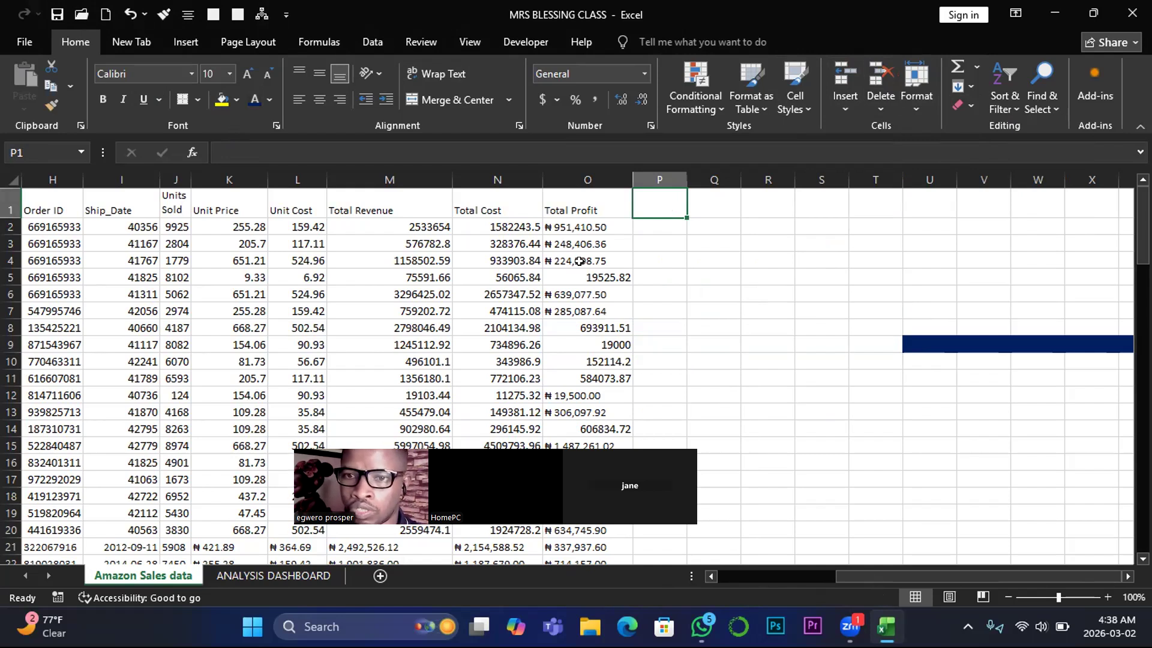
# - Clear the formats of the whole Total Profit column, O1:O102, and left-align its cells
pyautogui.click(574, 207)
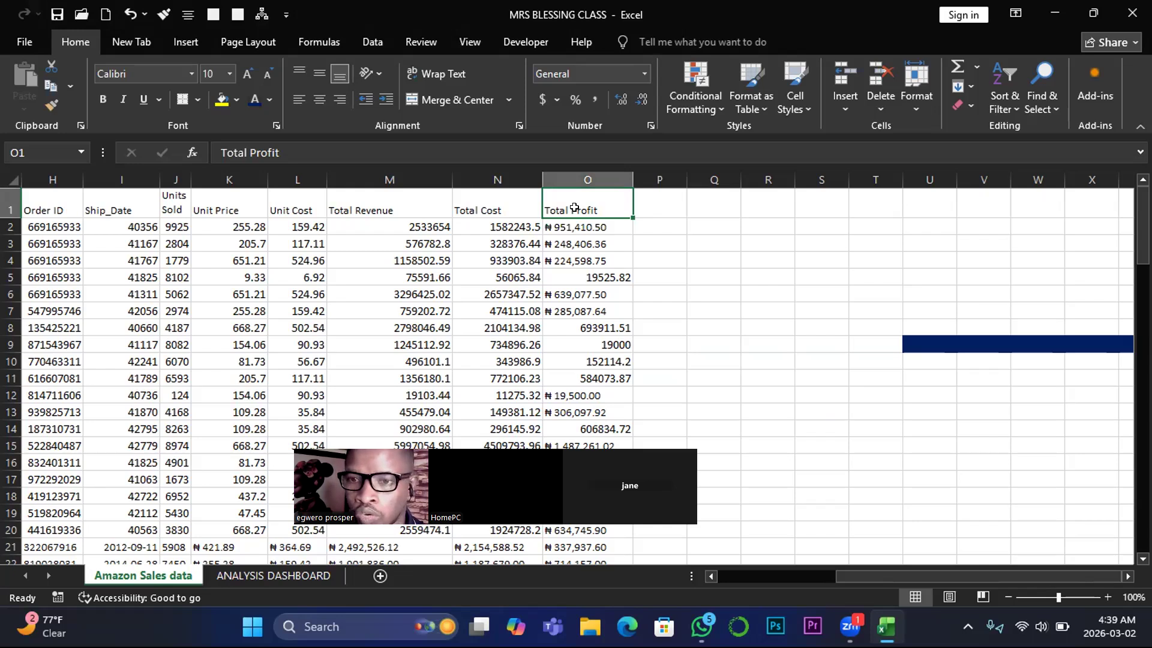
pyautogui.hotkey('ctrl', 'shift', 'Down')
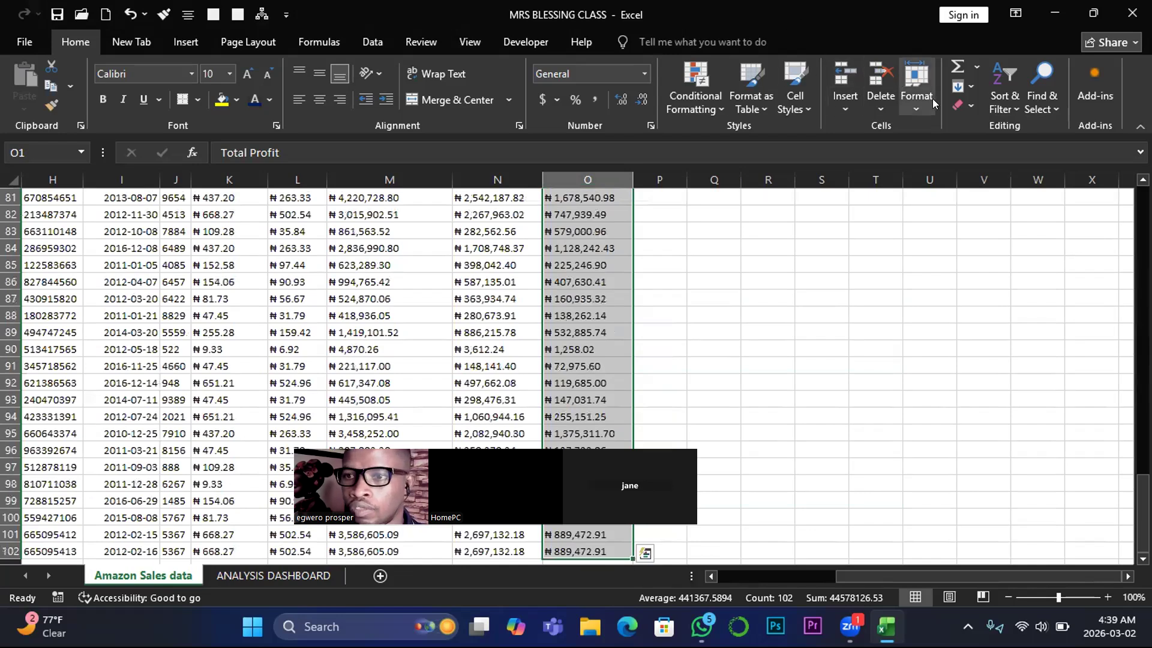
pyautogui.click(961, 105)
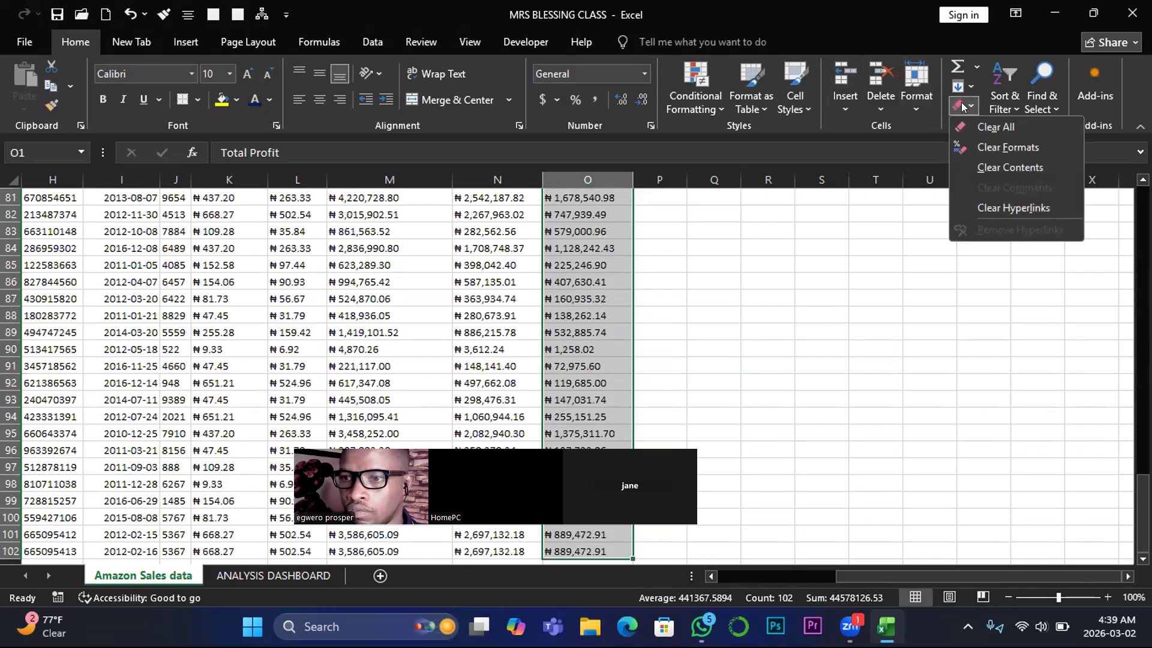
pyautogui.click(993, 147)
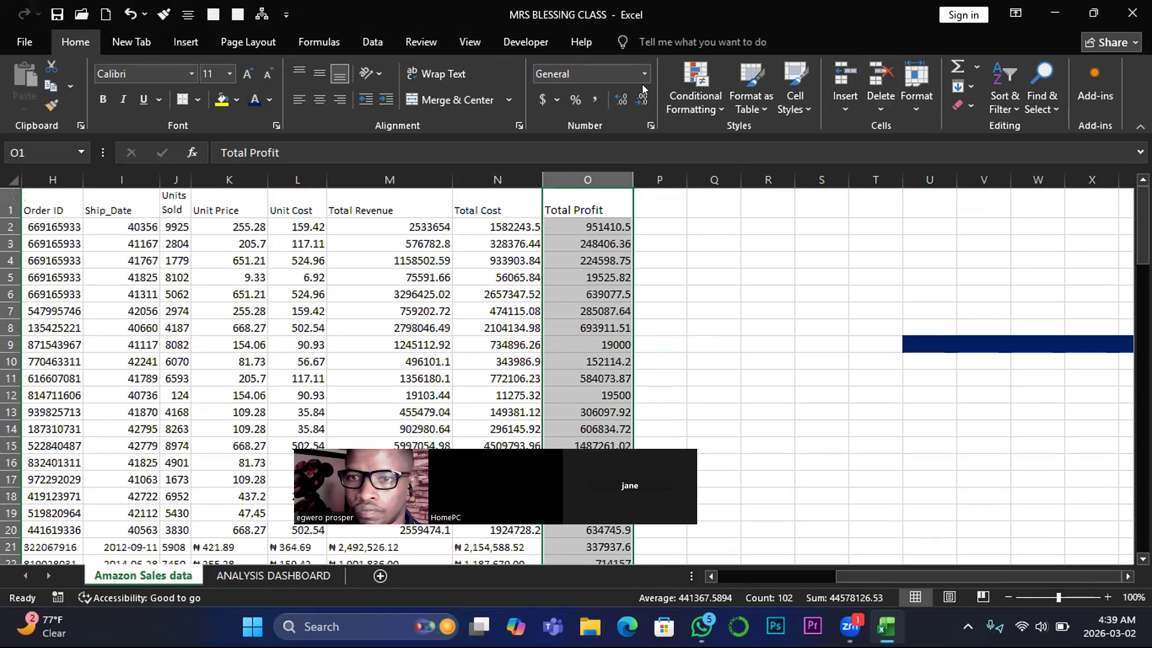
pyautogui.click(295, 100)
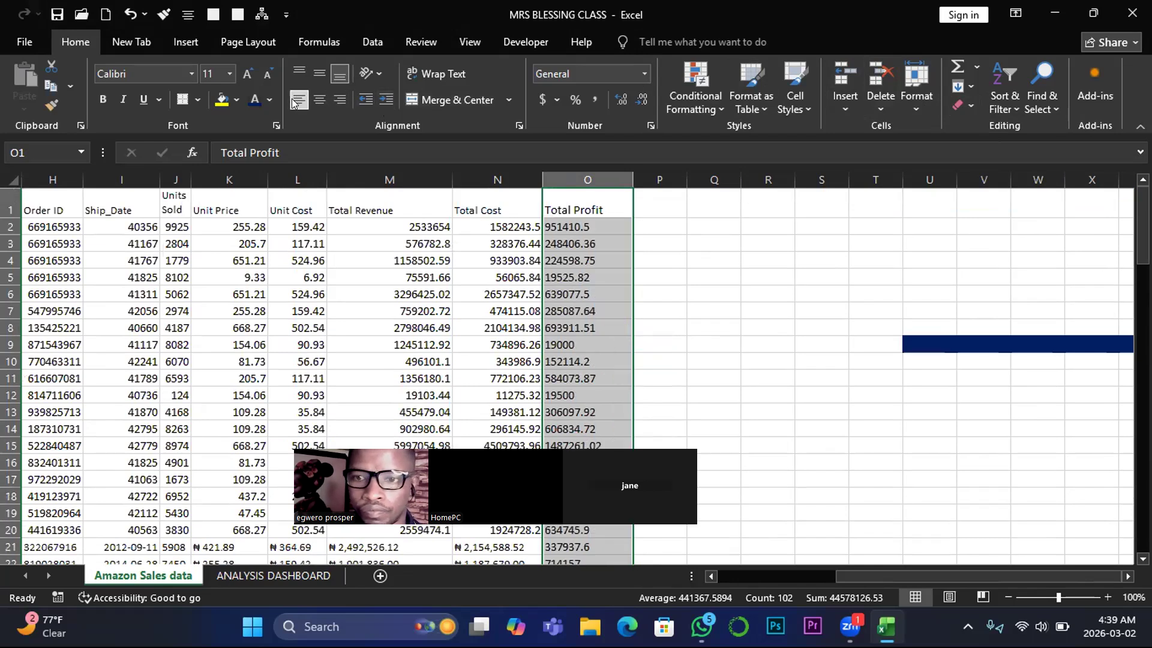
pyautogui.click(727, 252)
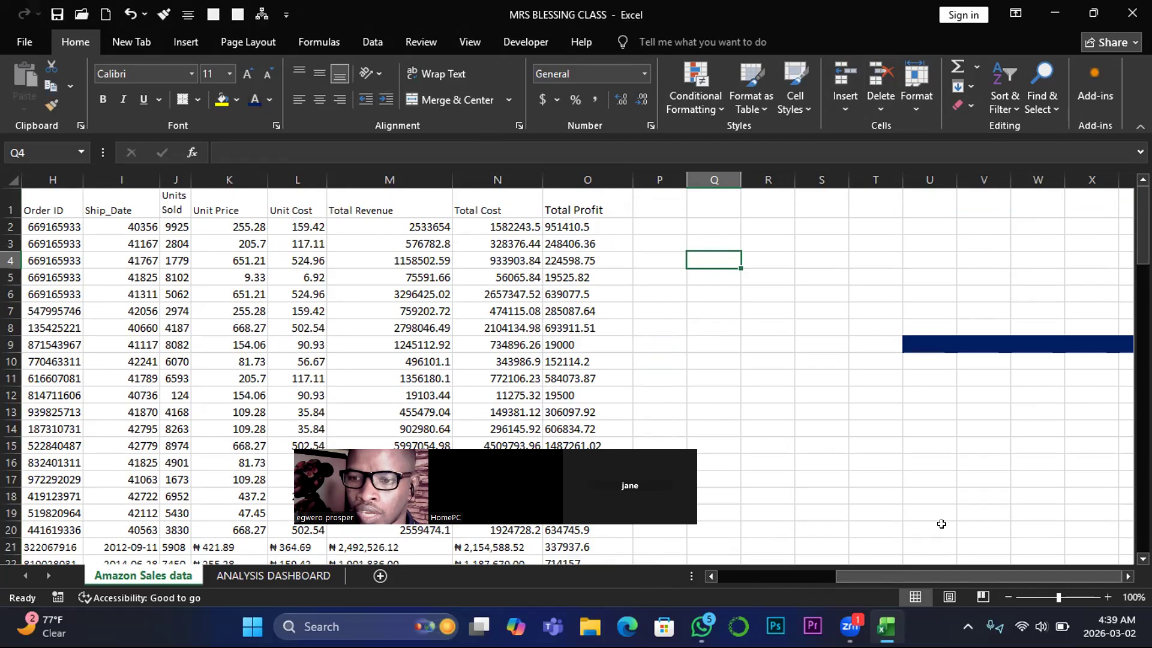
# - Return to the ANALYSIS DASHBOARD sheet
pyautogui.hscroll(-5, 930, 569)
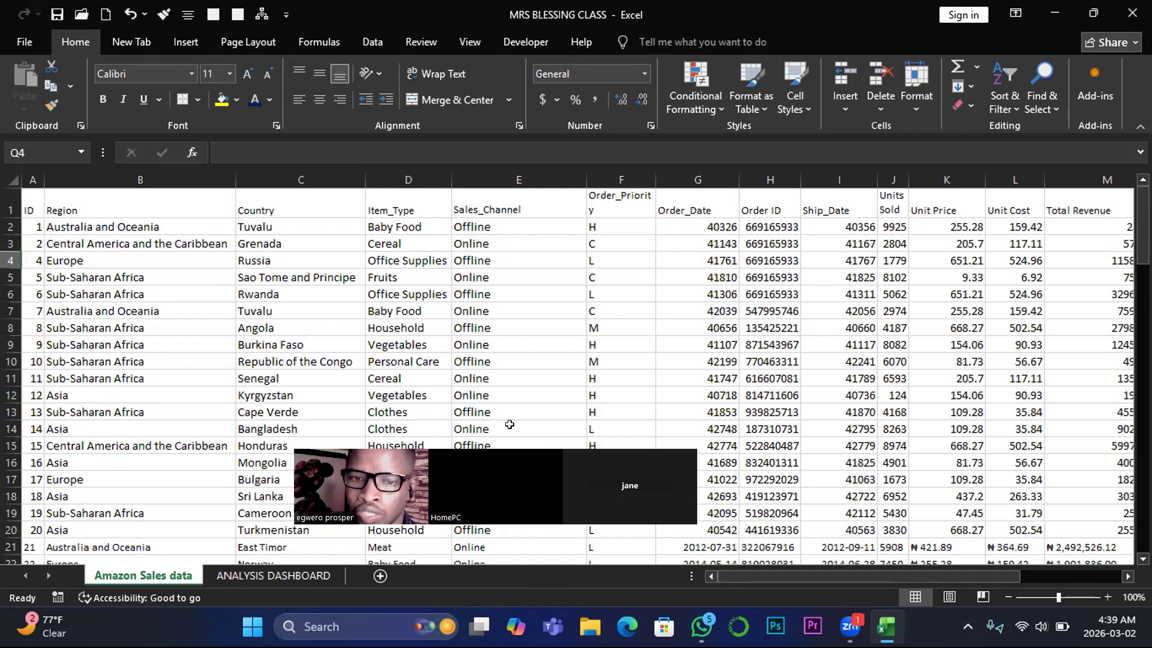
pyautogui.click(264, 574)
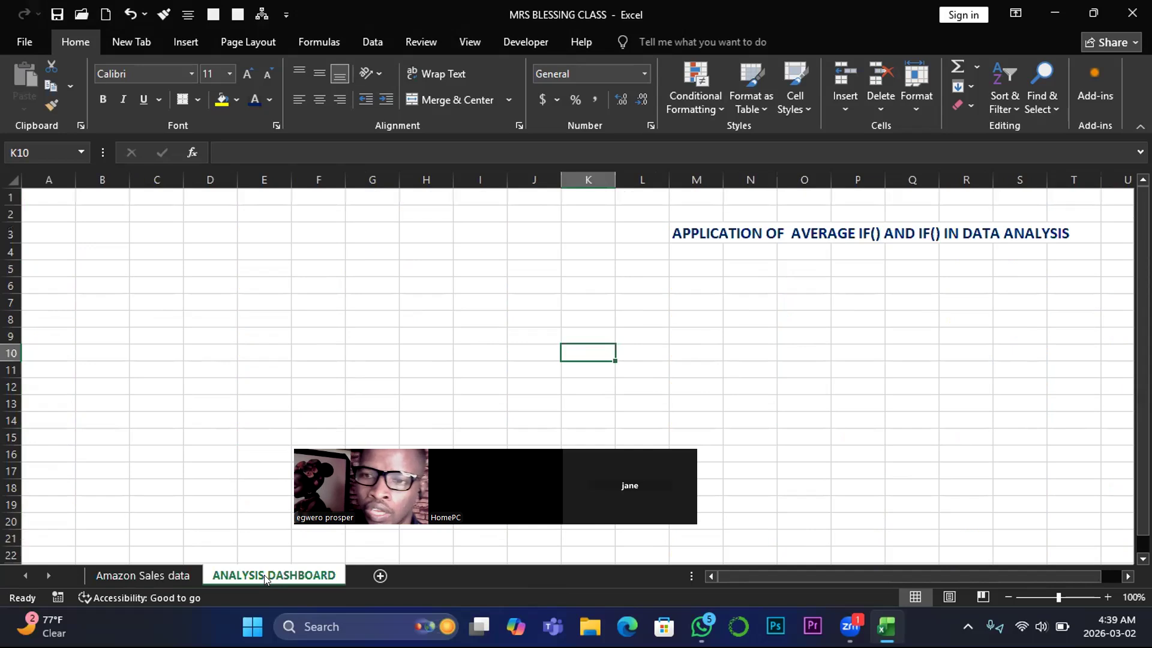
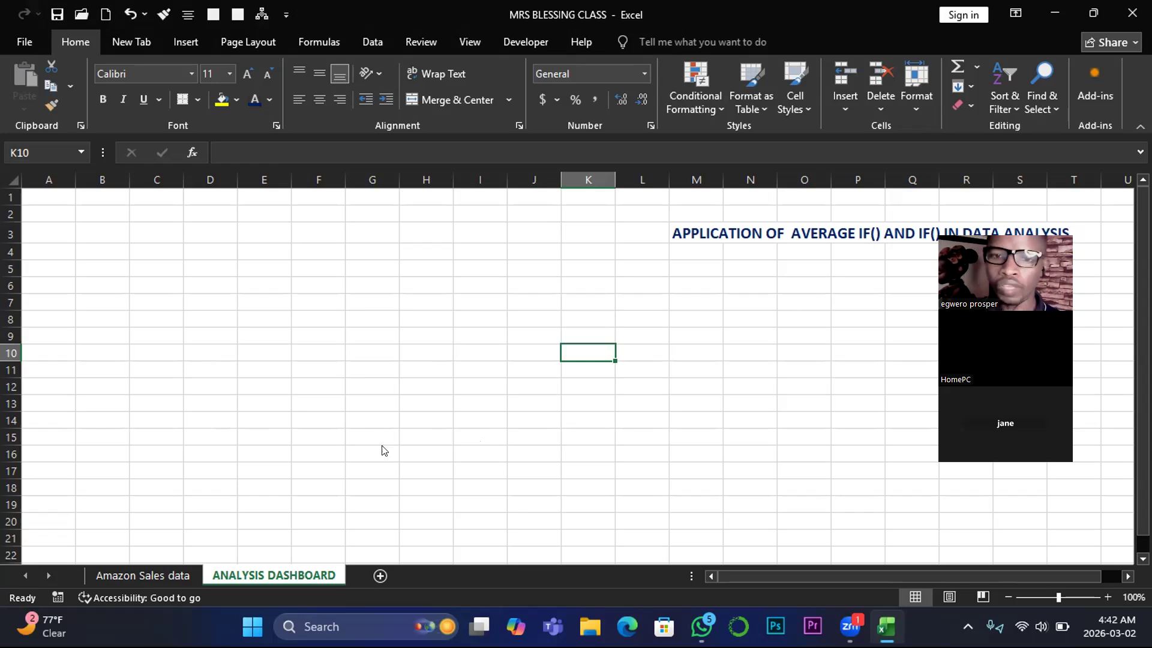
# - On the Amazon Sales data sheet, copy the Item_Type column from its header in D1 down to D102
pyautogui.click(150, 576)
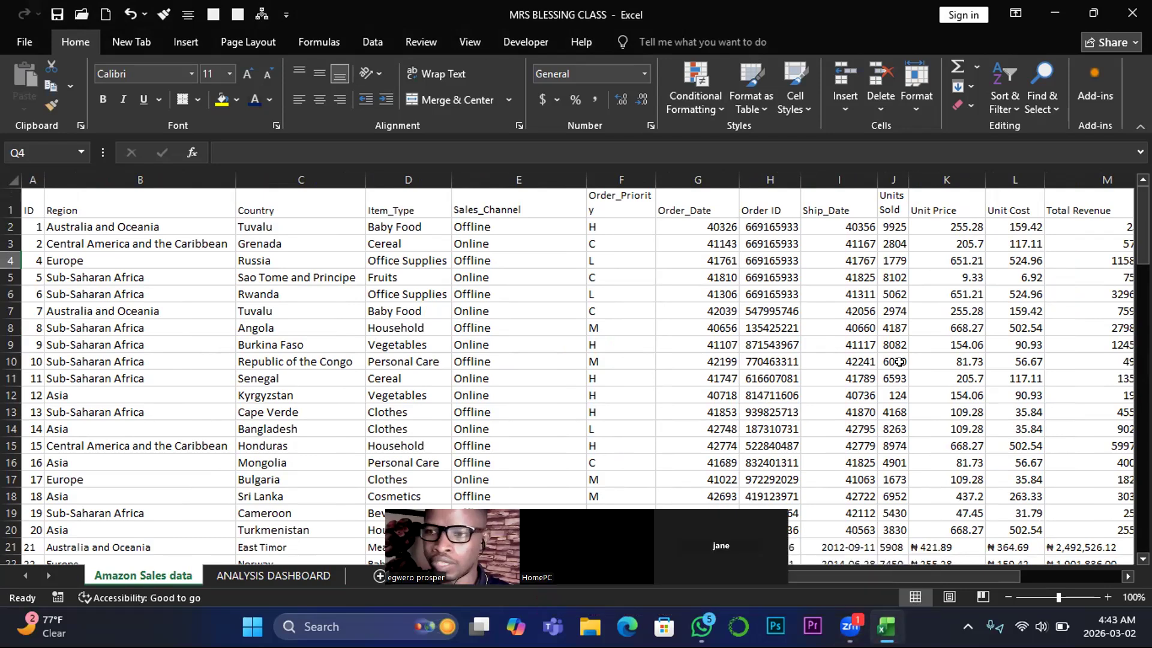
pyautogui.click(1127, 577)
pyautogui.click(1128, 577)
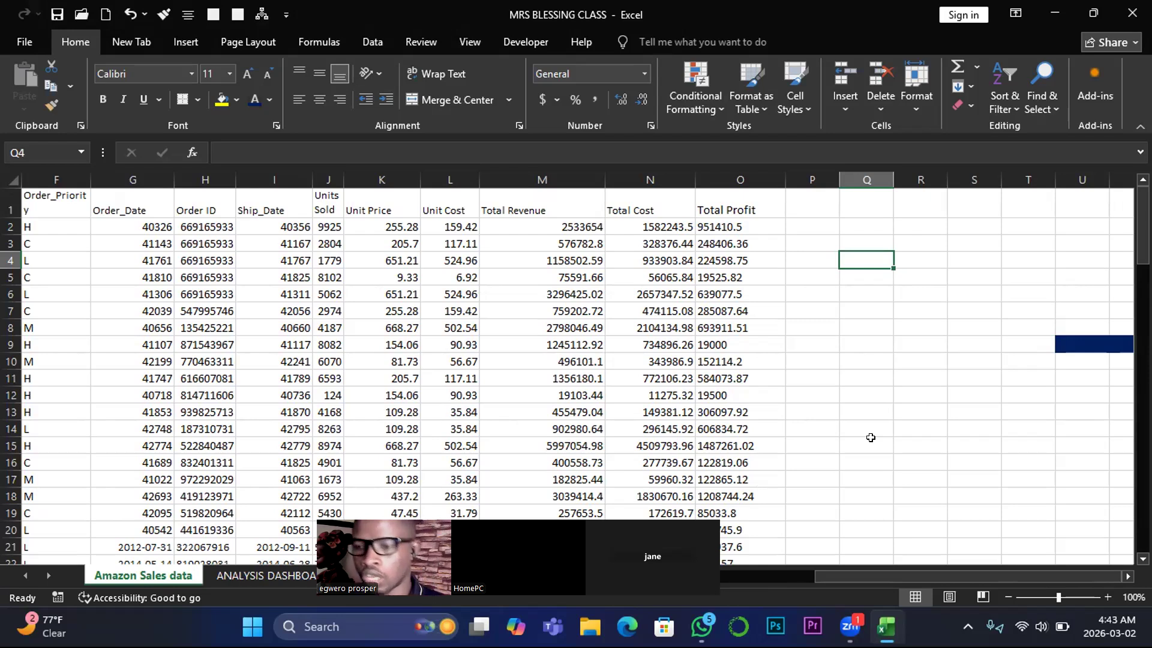
pyautogui.click(990, 575)
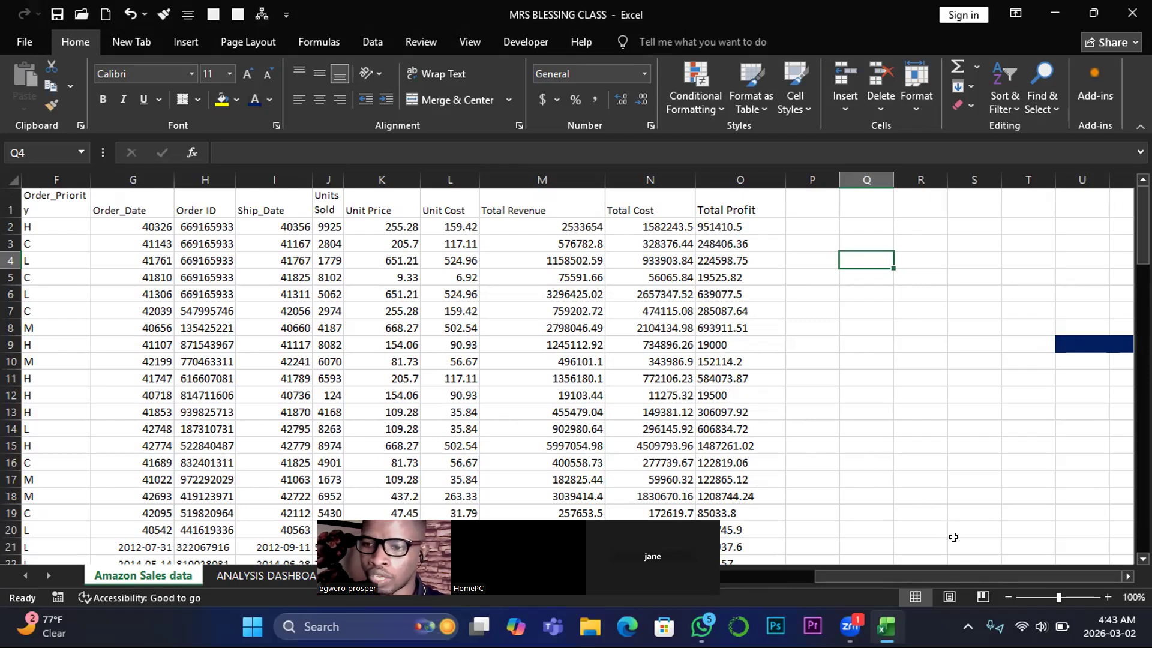
pyautogui.moveTo(976, 573); pyautogui.dragTo(898, 573)
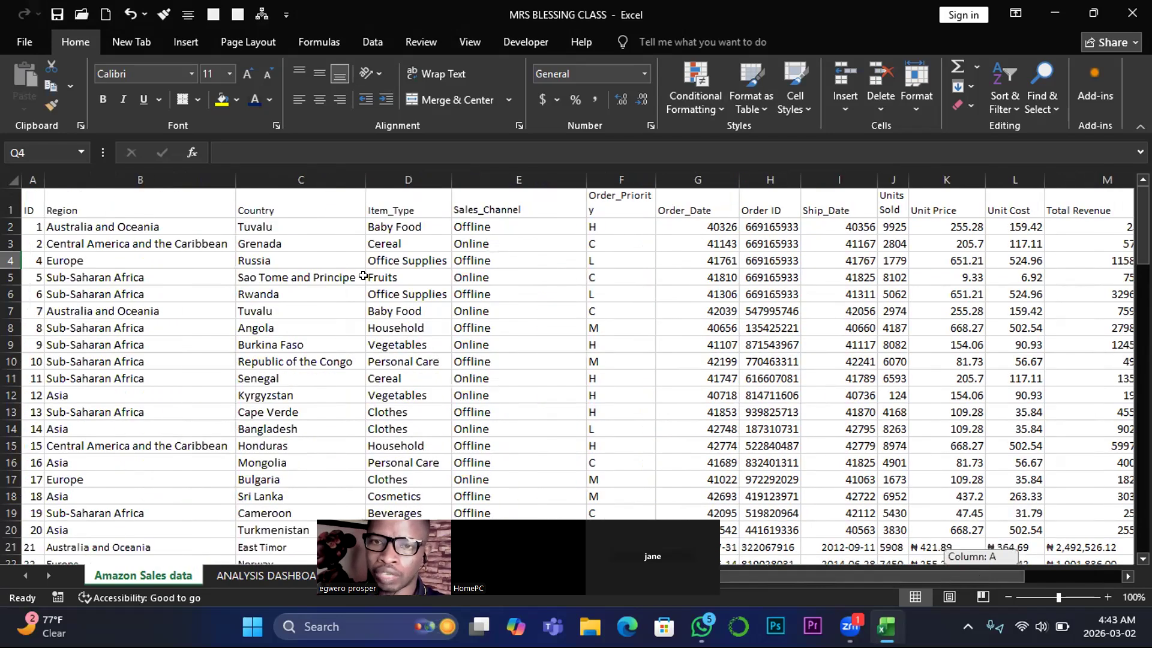
pyautogui.click(389, 222)
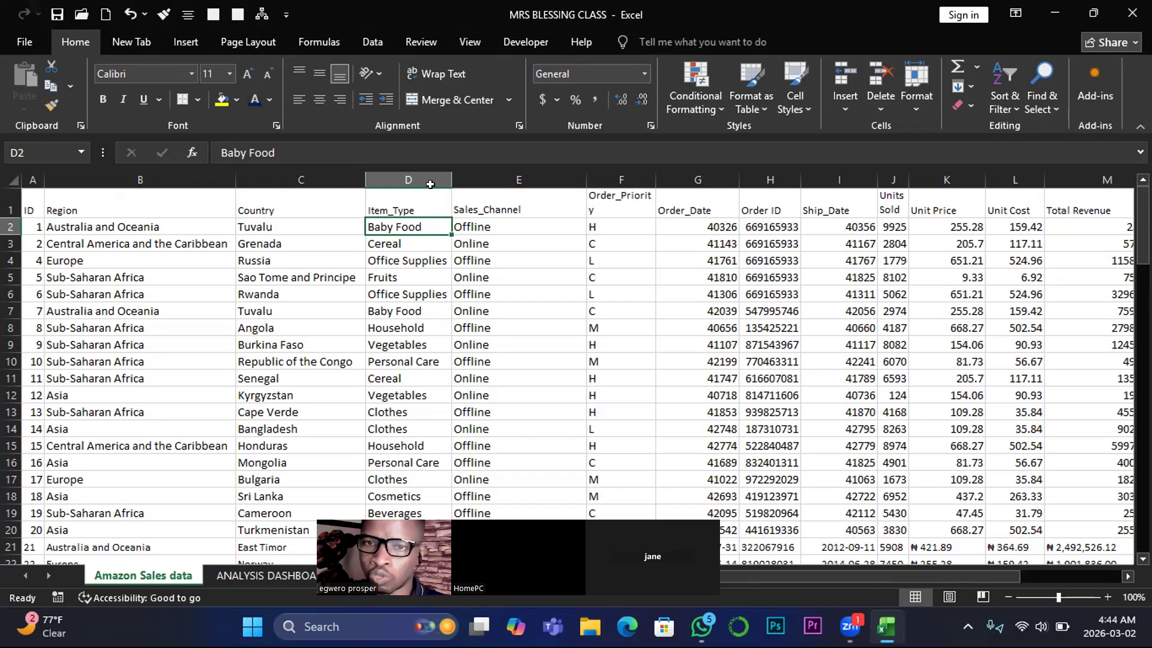
pyautogui.click(400, 209)
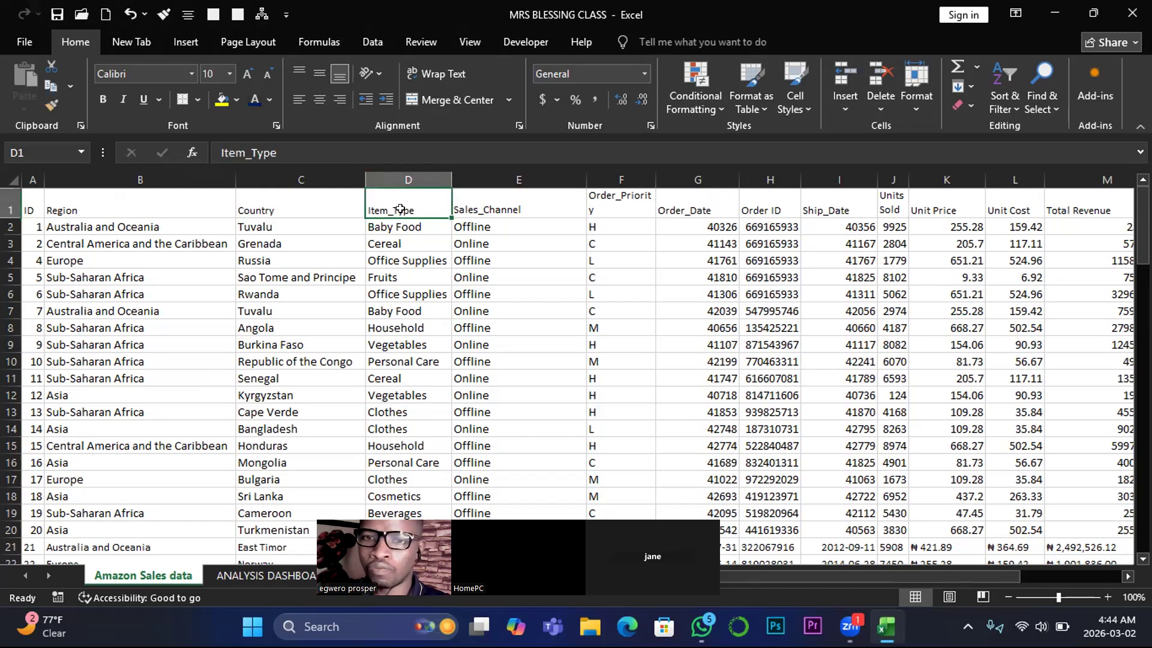
pyautogui.hotkey('ctrl', 'shift', 'Down')
pyautogui.hotkey('ctrl', 'c')
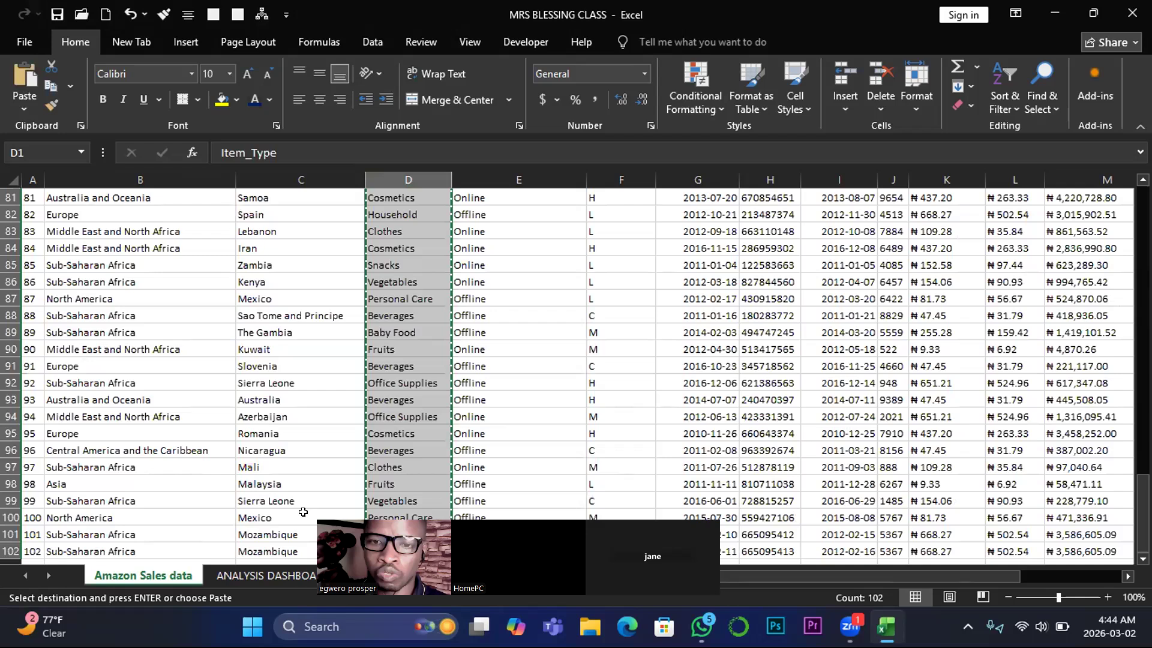
# - Paste the copied Item_Type column into the ANALYSIS DASHBOARD sheet, starting at B8
pyautogui.click(264, 575)
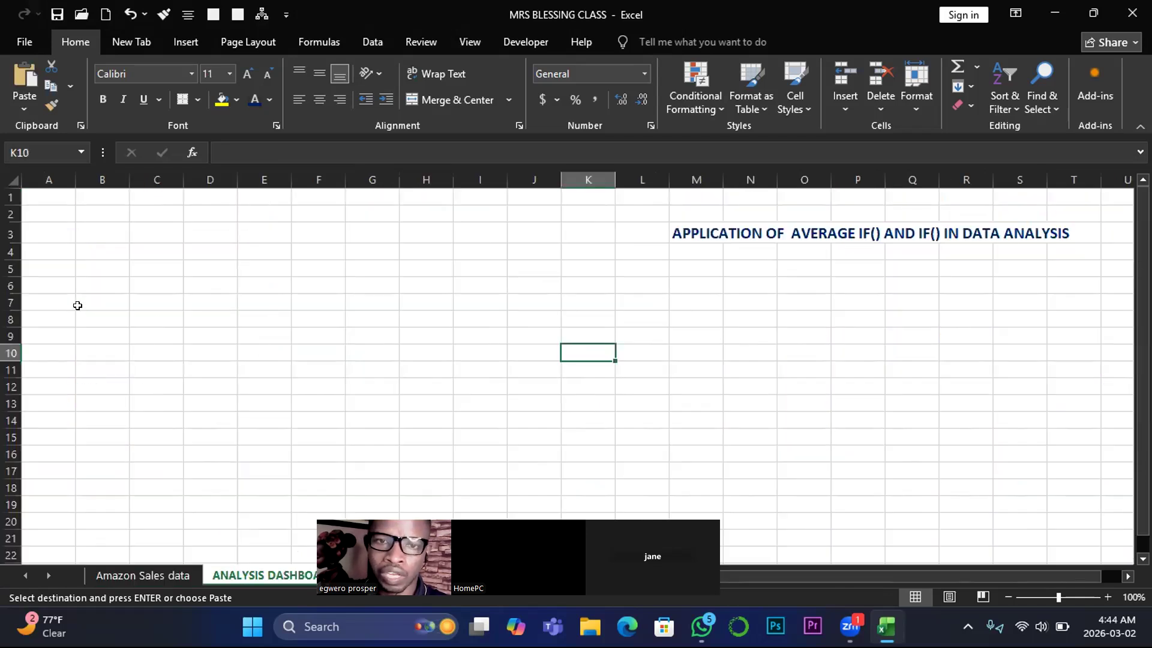
pyautogui.click(49, 318)
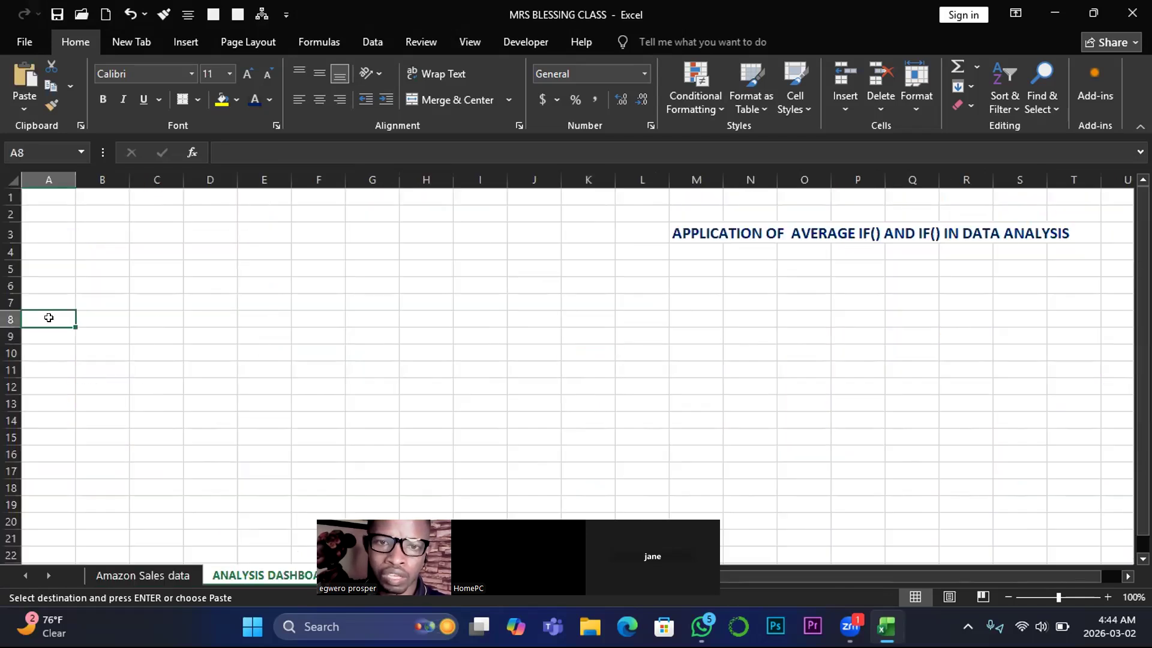
pyautogui.click(91, 309)
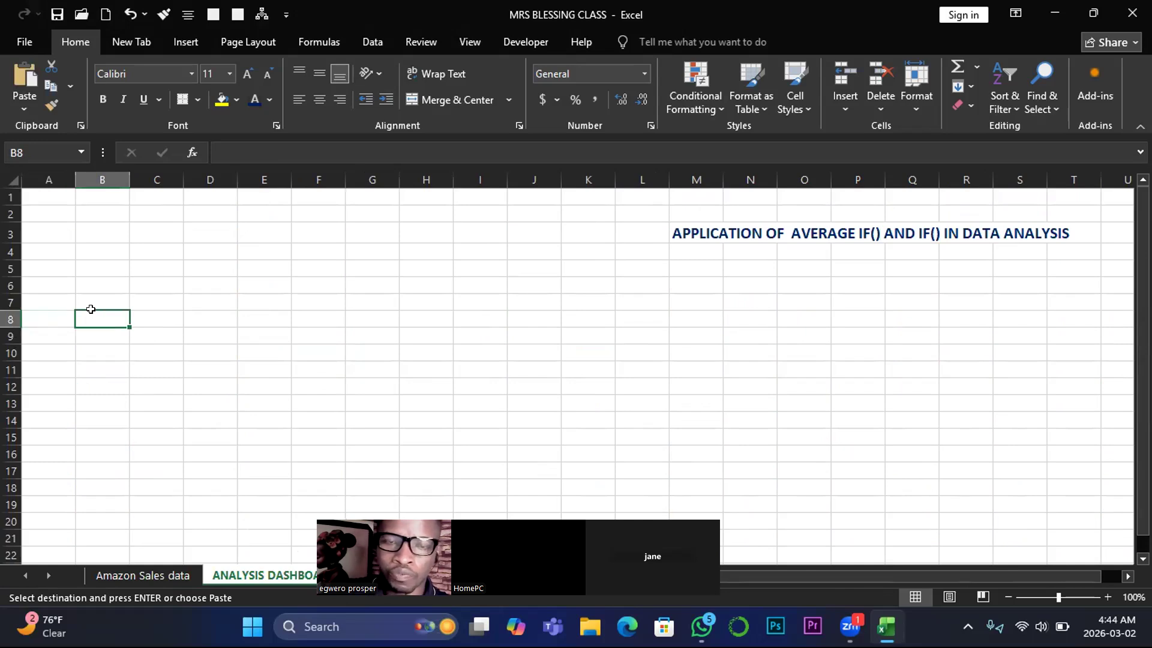
pyautogui.hotkey('ctrl', 'v')
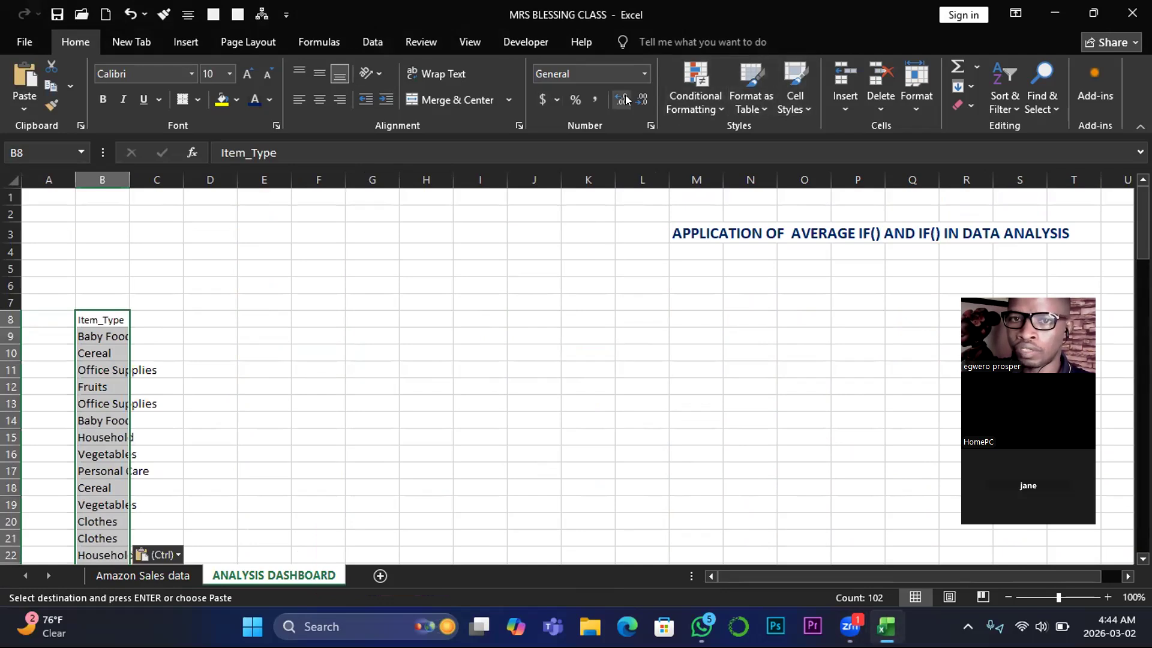
# - Remove the duplicates from the pasted Item_Type list, treating Item_Type as its header, and autofit the width of column B
pyautogui.click(368, 48)
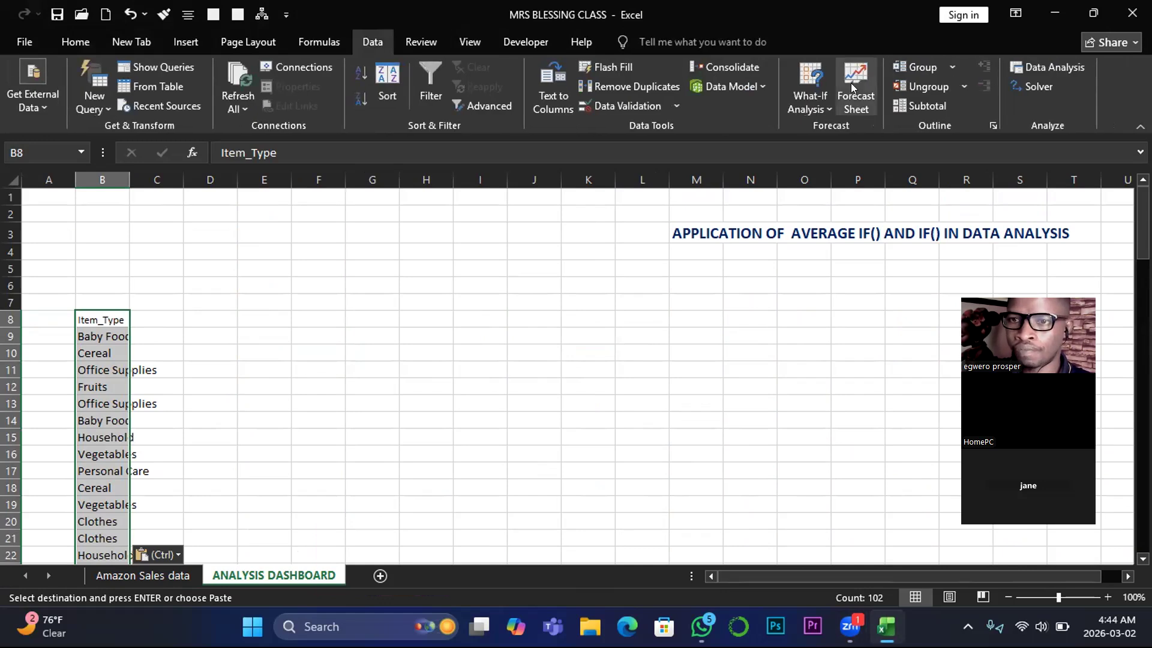
pyautogui.click(600, 85)
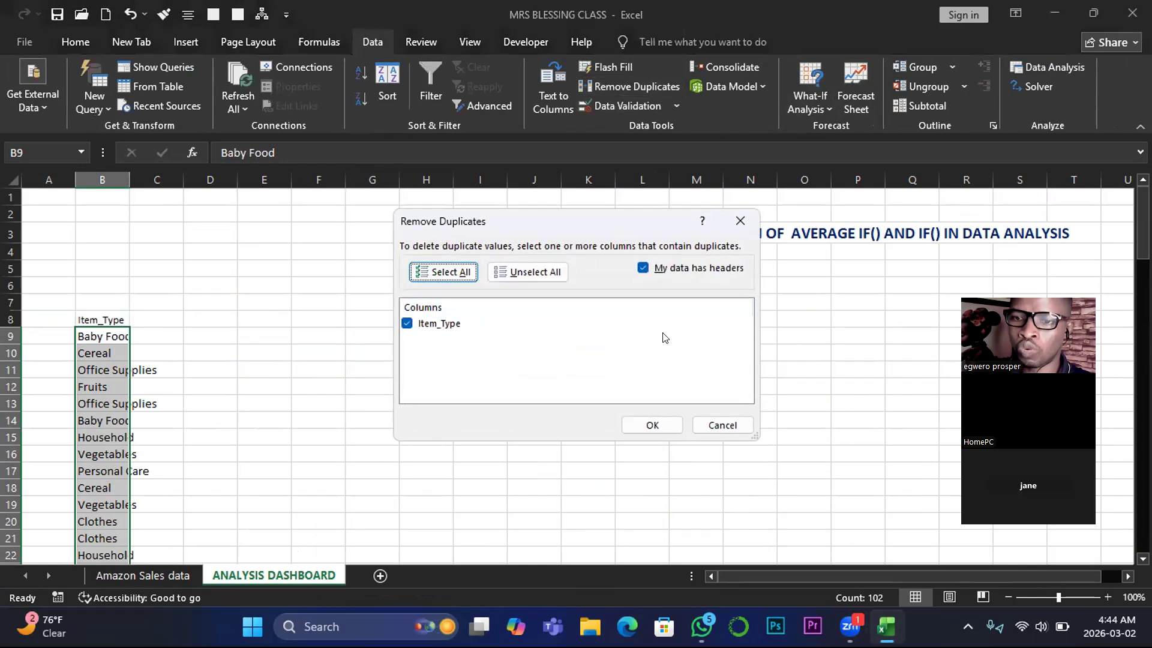
pyautogui.click(652, 426)
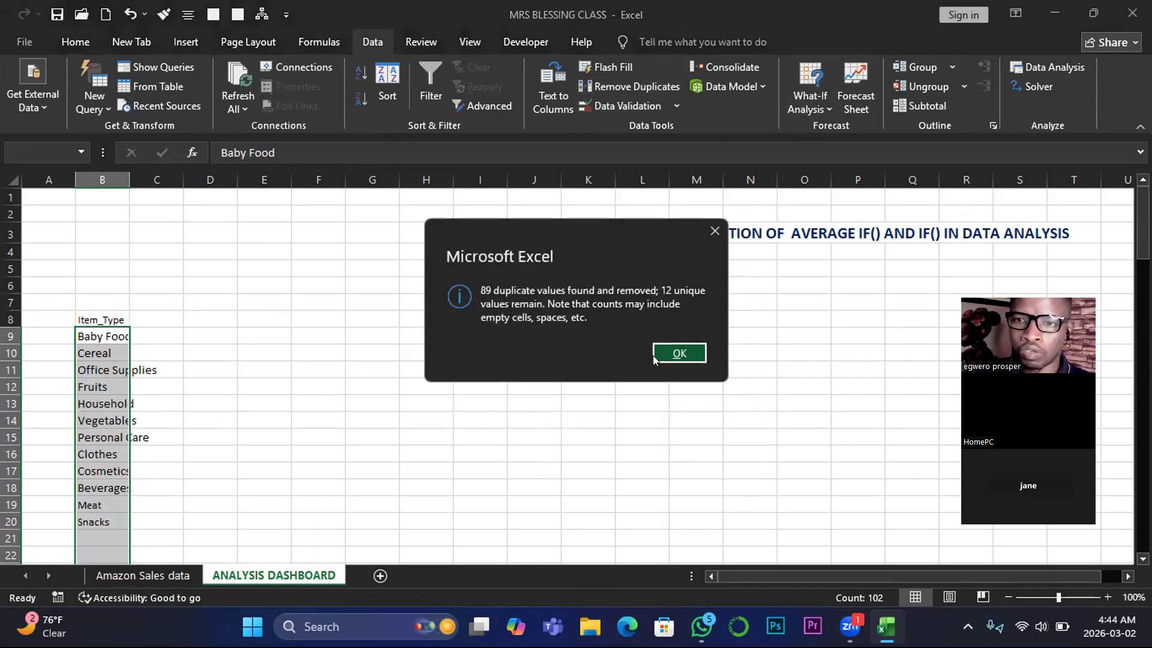
pyautogui.click(664, 354)
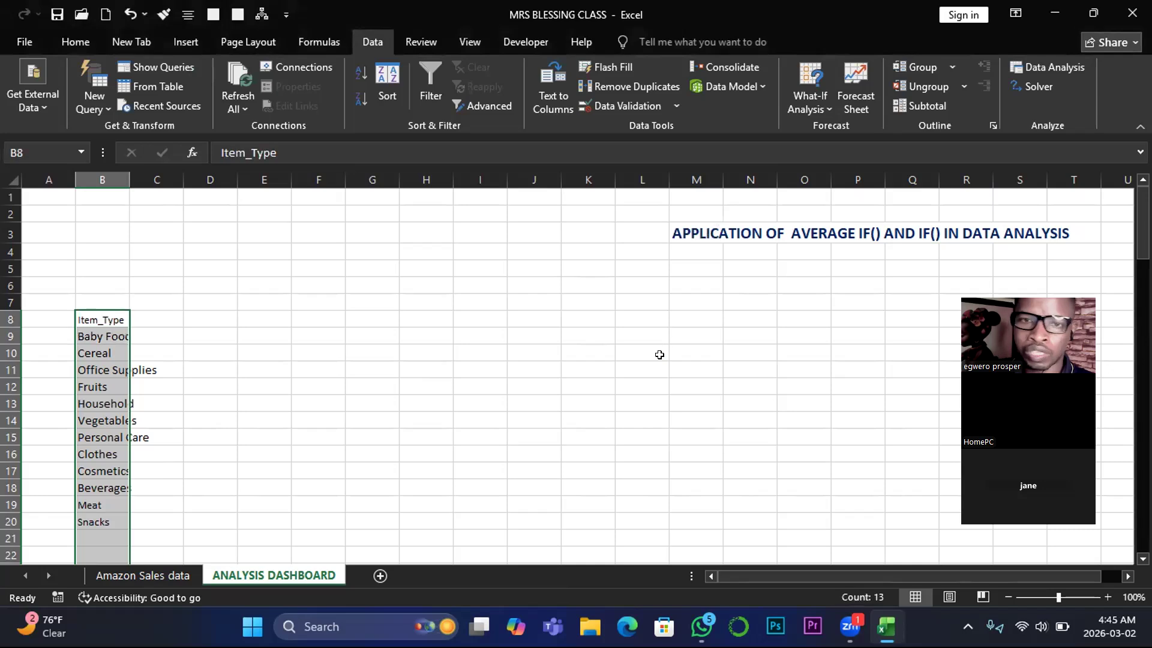
pyautogui.click(100, 367)
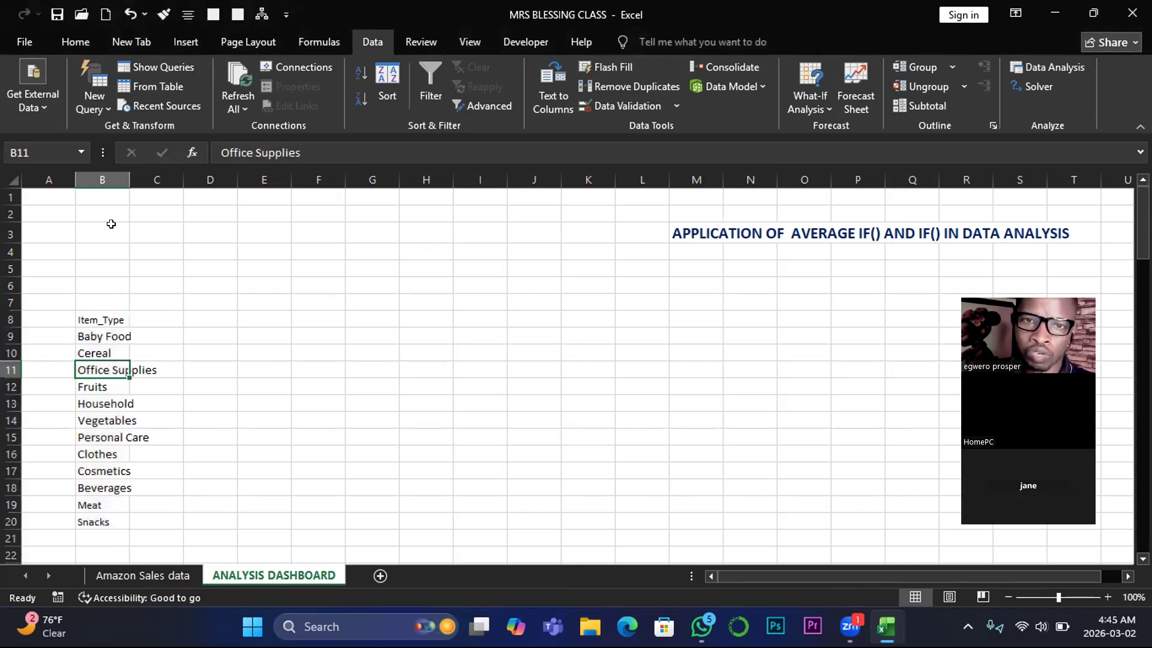
pyautogui.doubleClick(129, 178)
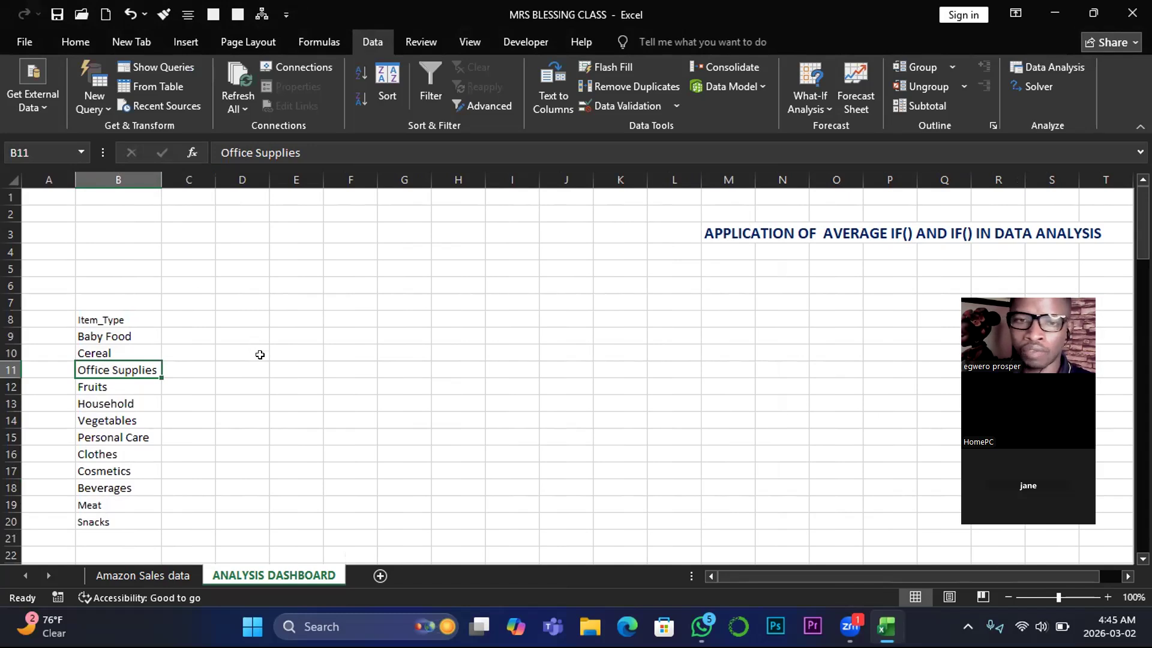
# - Enter the header "Total Av" in C8, beside the Item_Type header
pyautogui.click(185, 315)
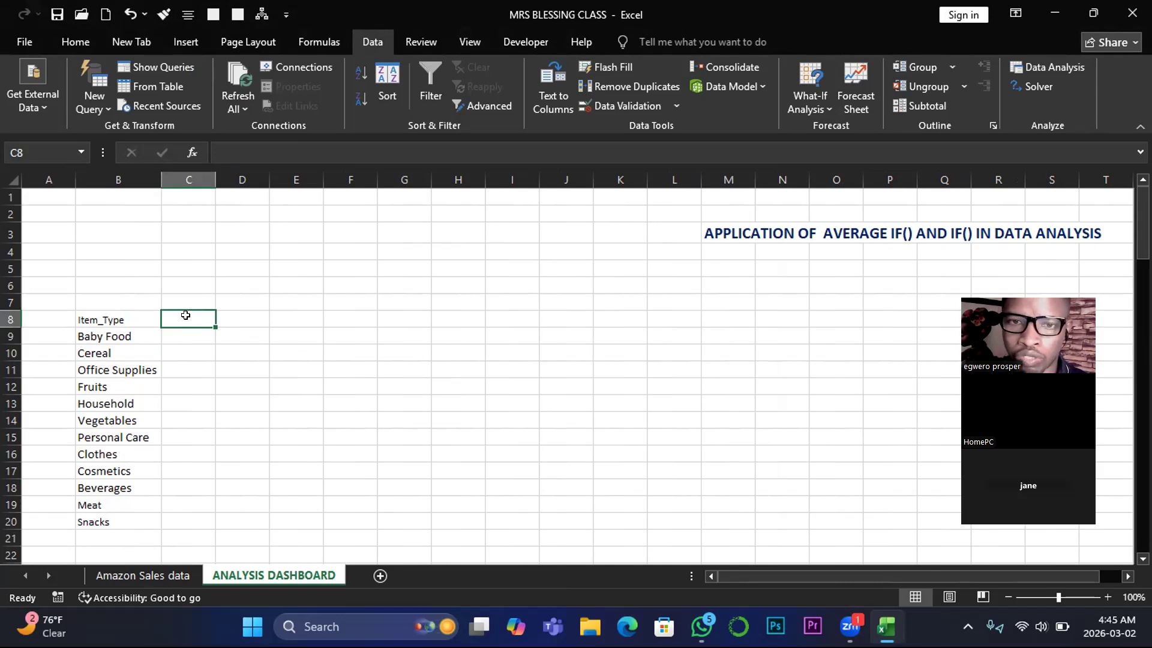
pyautogui.write('t')
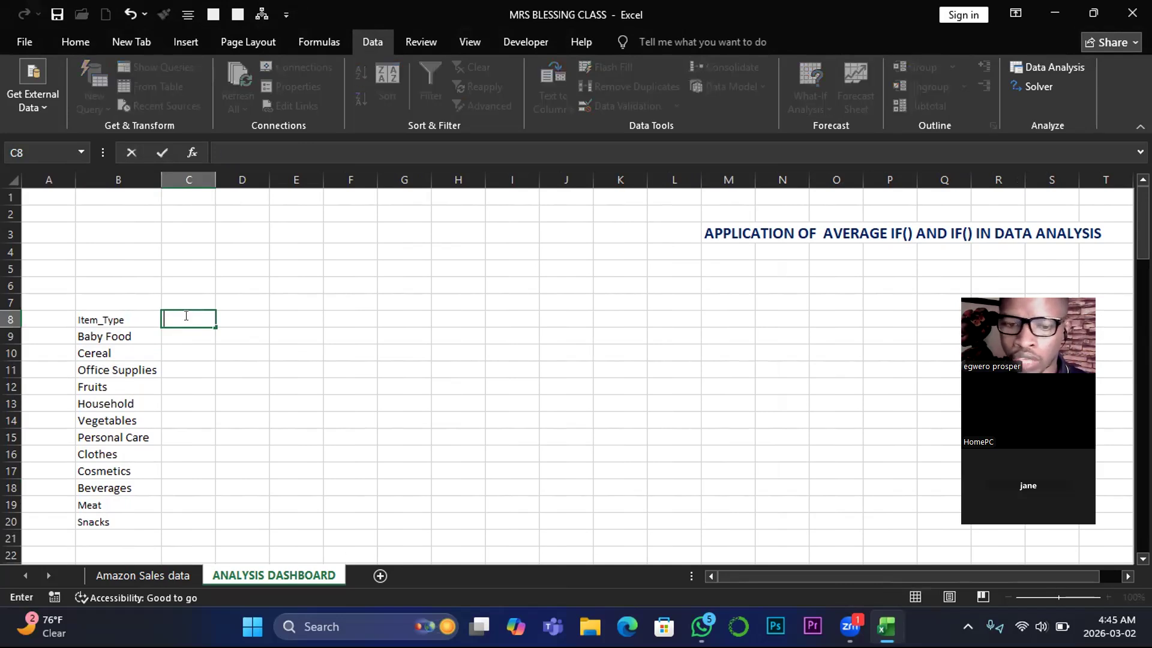
pyautogui.write('o')
pyautogui.press('BackSpace')
pyautogui.press('BackSpace')
pyautogui.write('T')
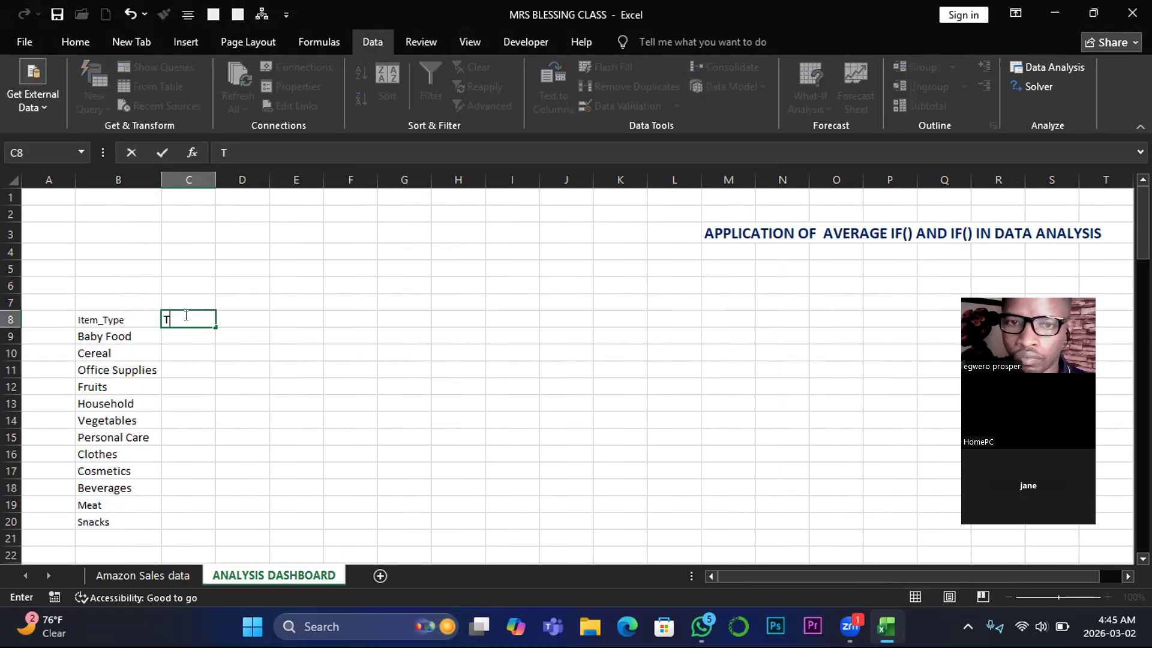
pyautogui.write('otal Av')
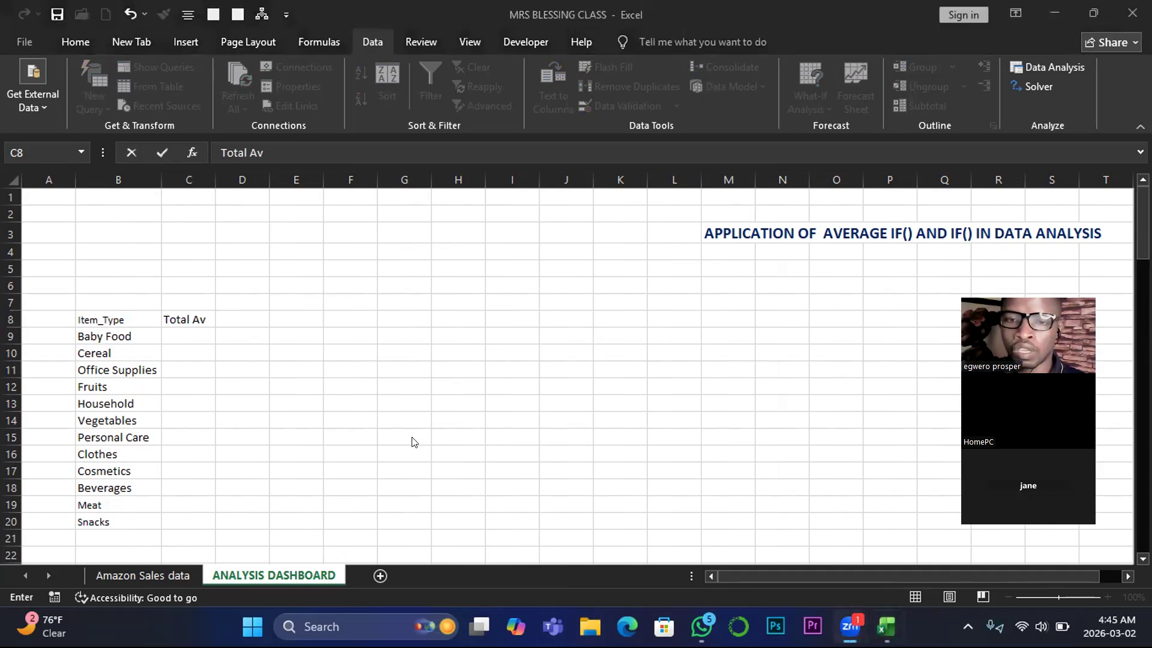
pyautogui.click(202, 337)
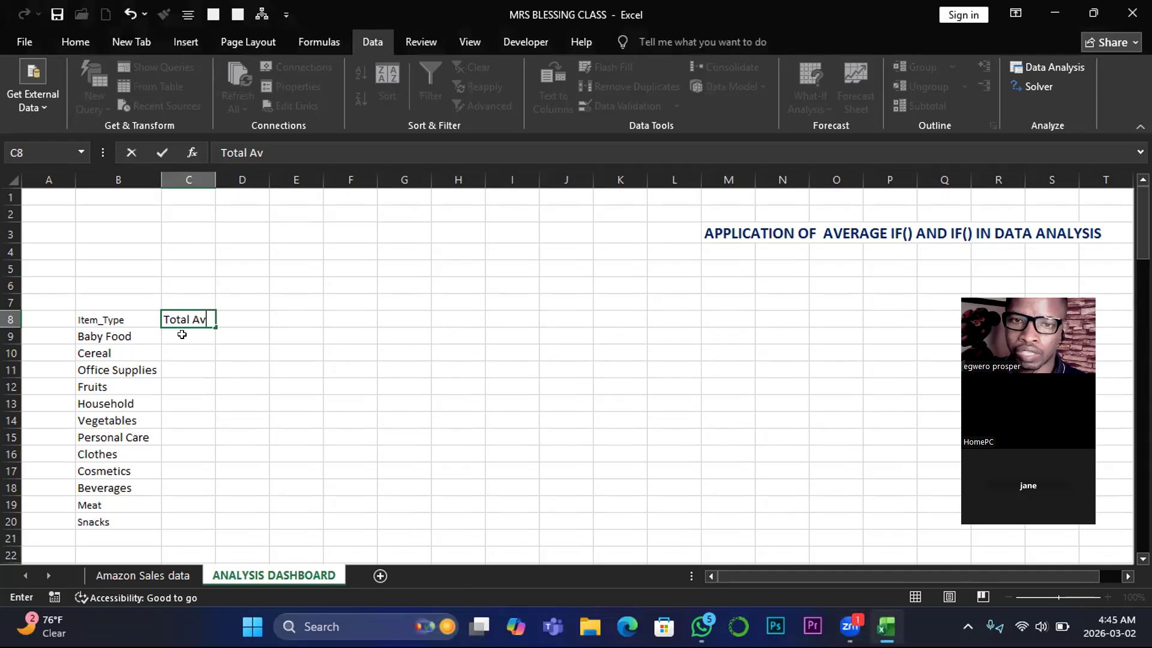
pyautogui.click(182, 334)
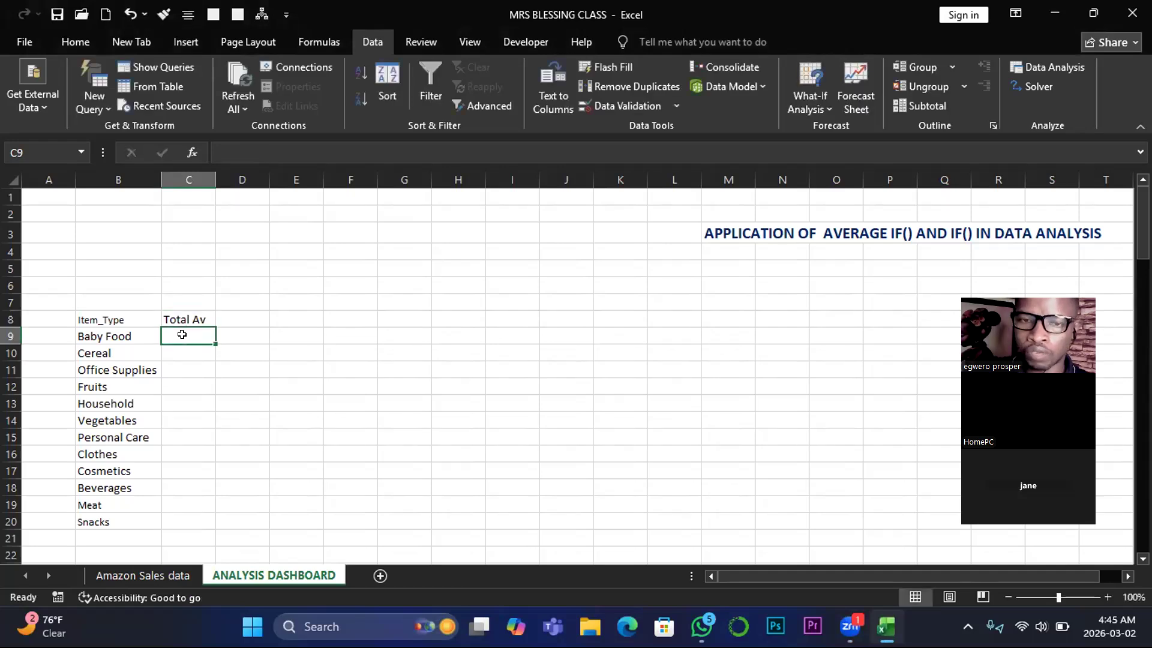
pyautogui.write('=')
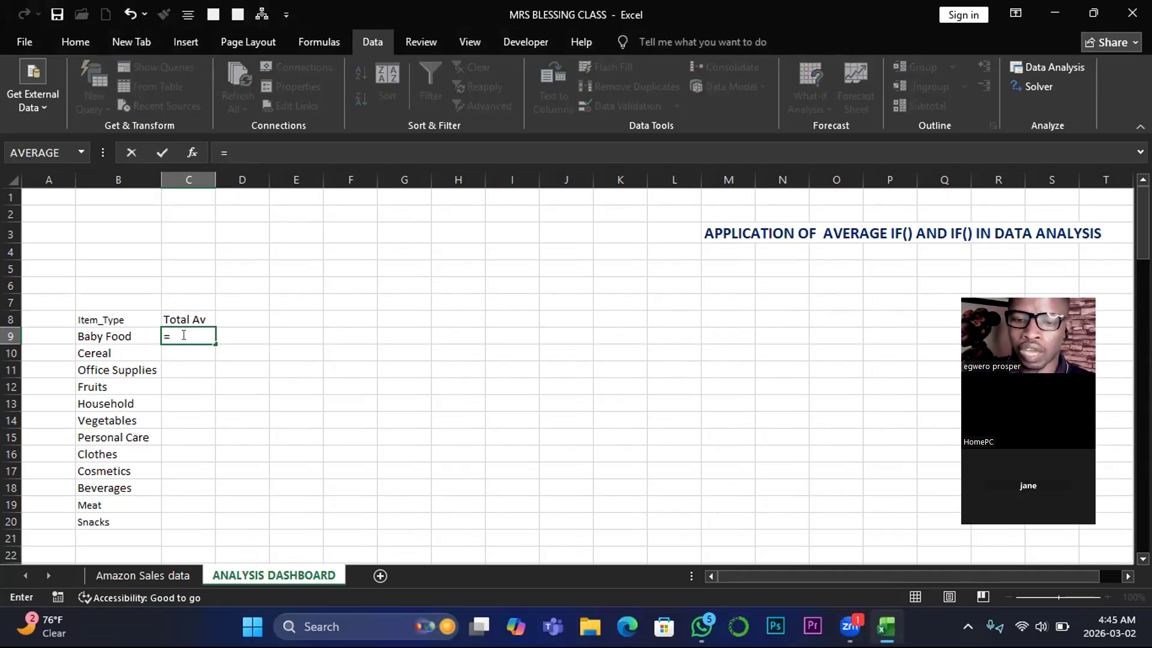
pyautogui.write('av')
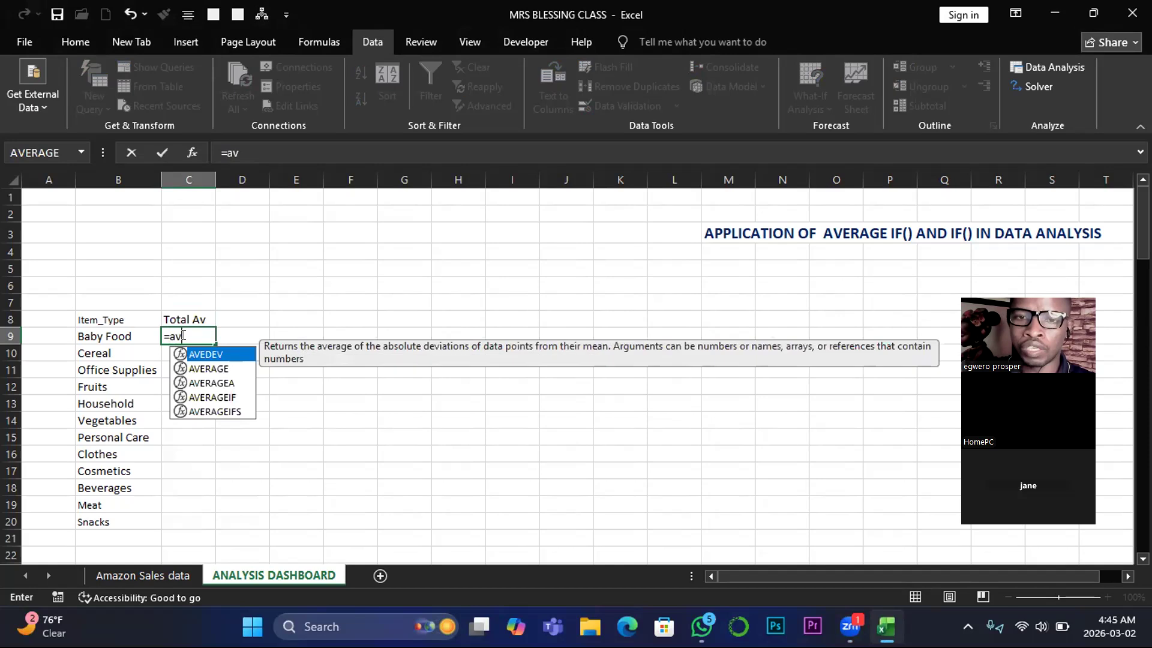
pyautogui.doubleClick(207, 398)
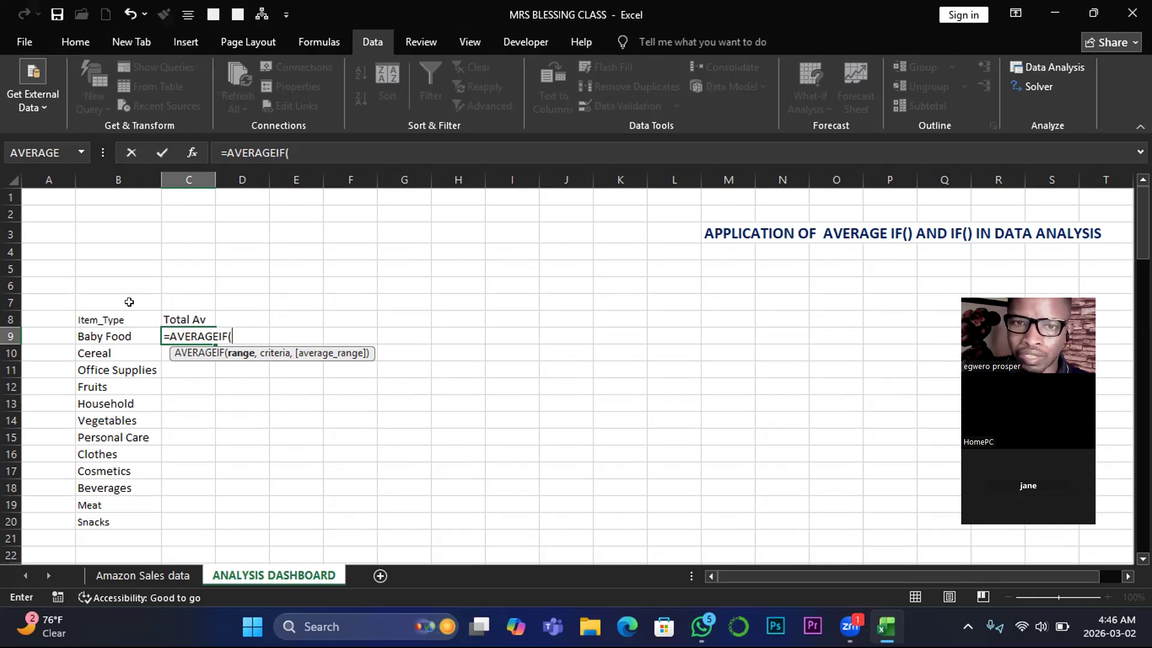
pyautogui.press('BackSpace')
pyautogui.press('BackSpace')
pyautogui.press('BackSpace')
pyautogui.press('BackSpace')
pyautogui.press('BackSpace')
pyautogui.press('BackSpace')
pyautogui.press('BackSpace')
pyautogui.press('BackSpace')
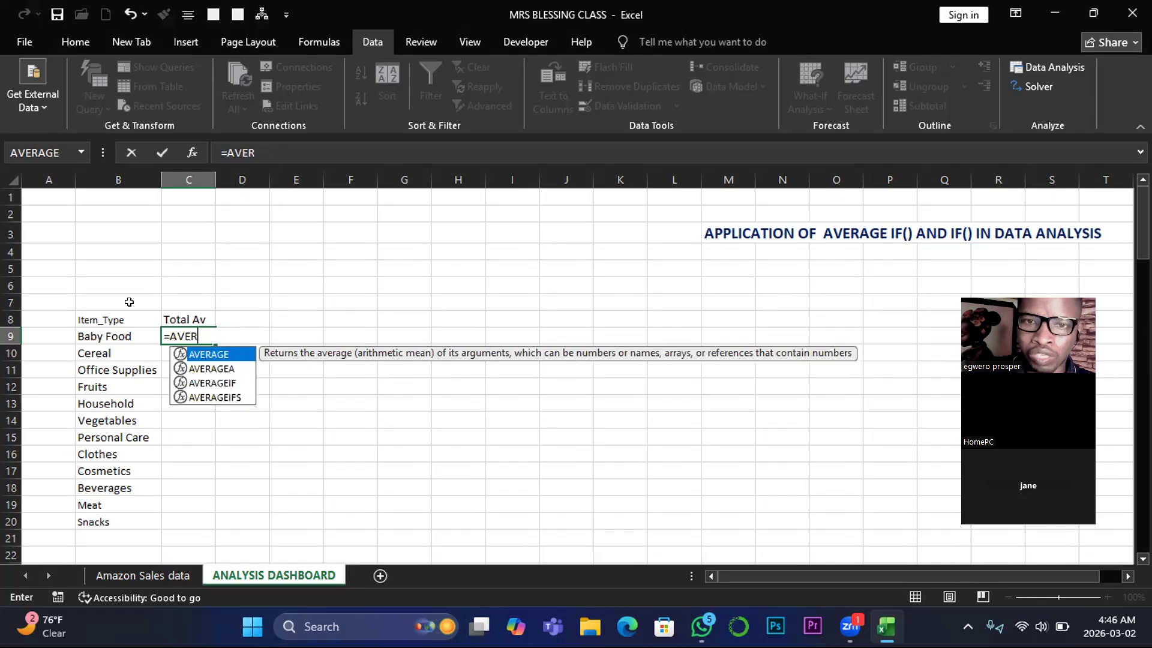
pyautogui.press('BackSpace')
pyautogui.press('BackSpace')
pyautogui.press('BackSpace')
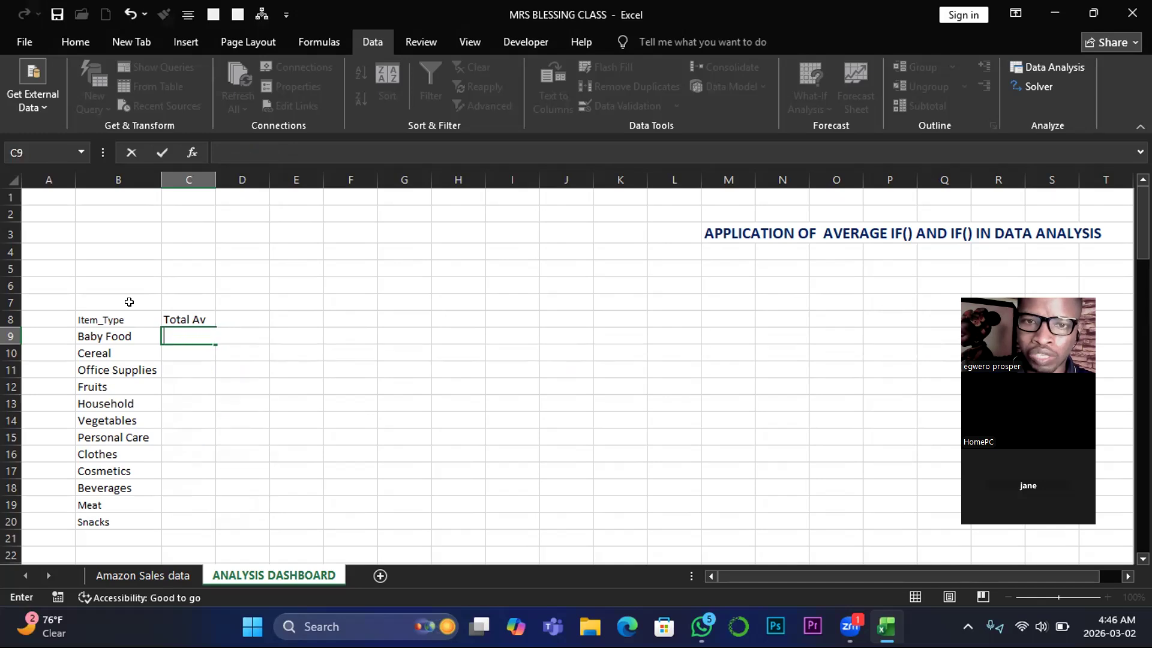
pyautogui.click(124, 299)
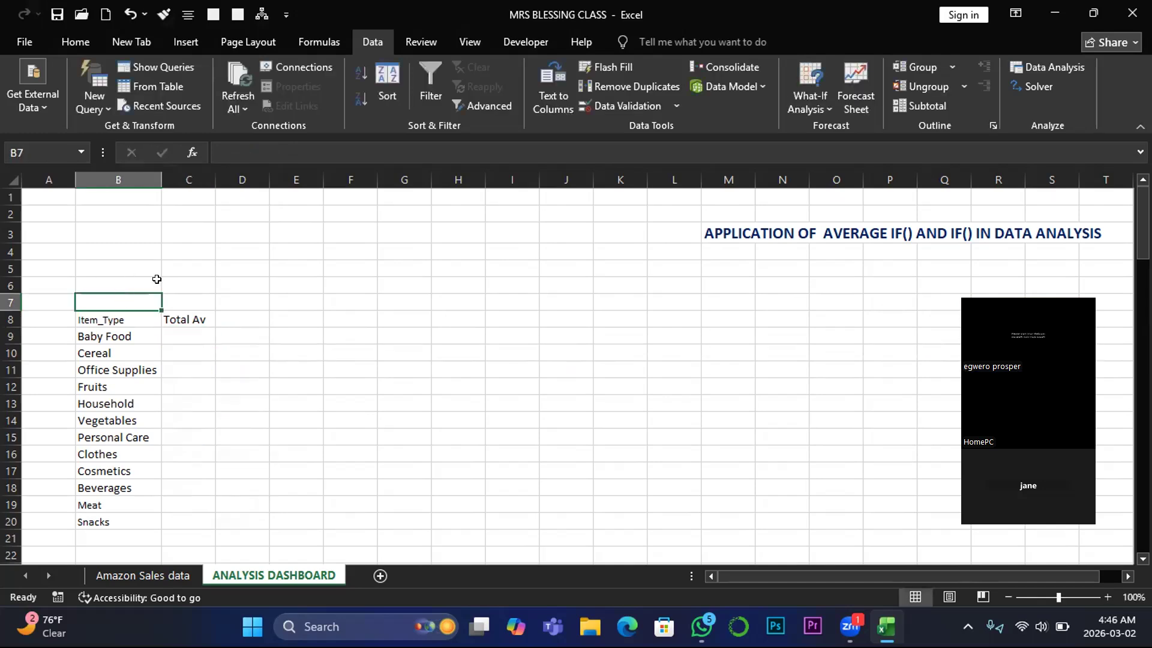
# - Merge and center cells B6:G6 above the item type table, and select the merged cell
pyautogui.moveTo(105, 282); pyautogui.dragTo(420, 281)
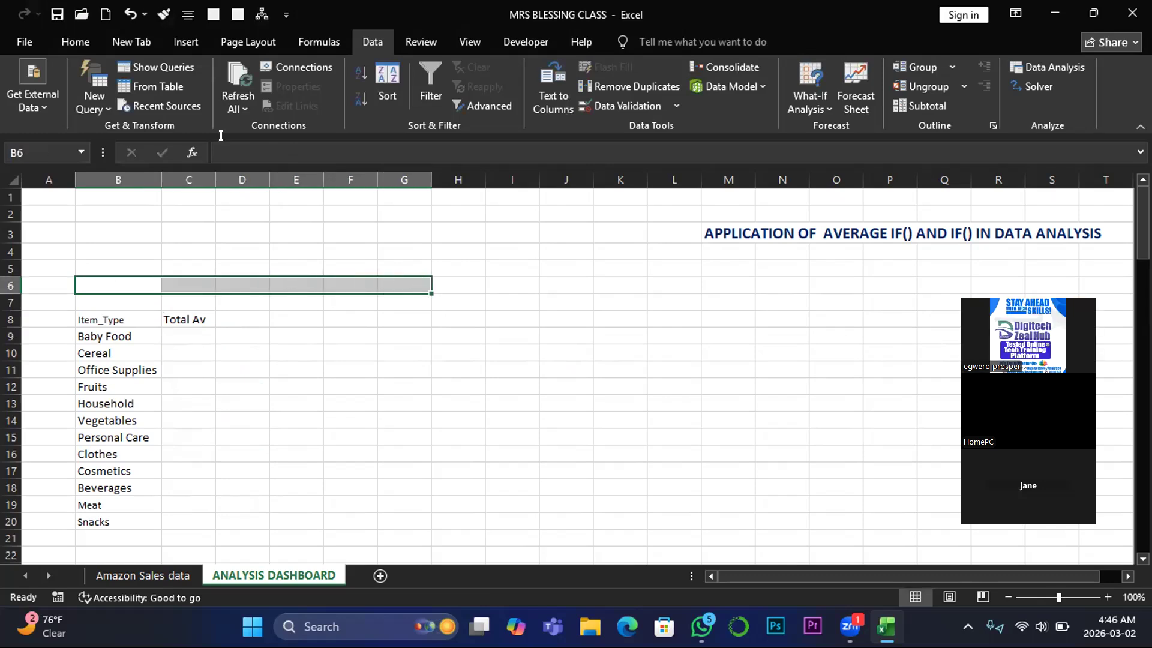
pyautogui.click(75, 42)
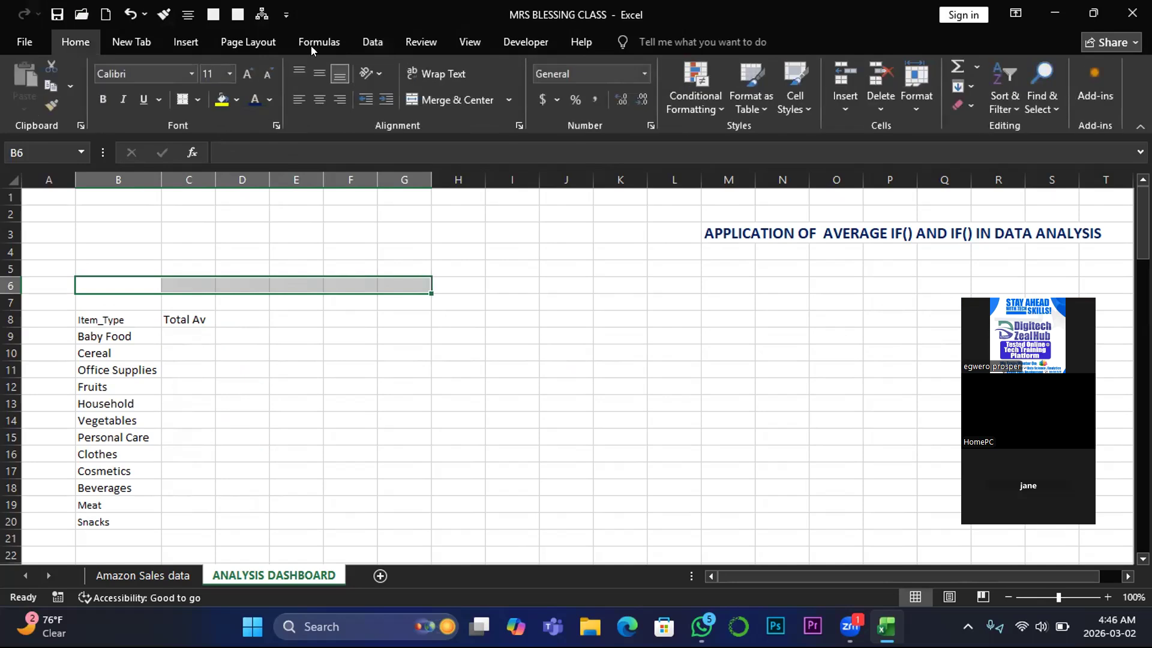
pyautogui.click(438, 100)
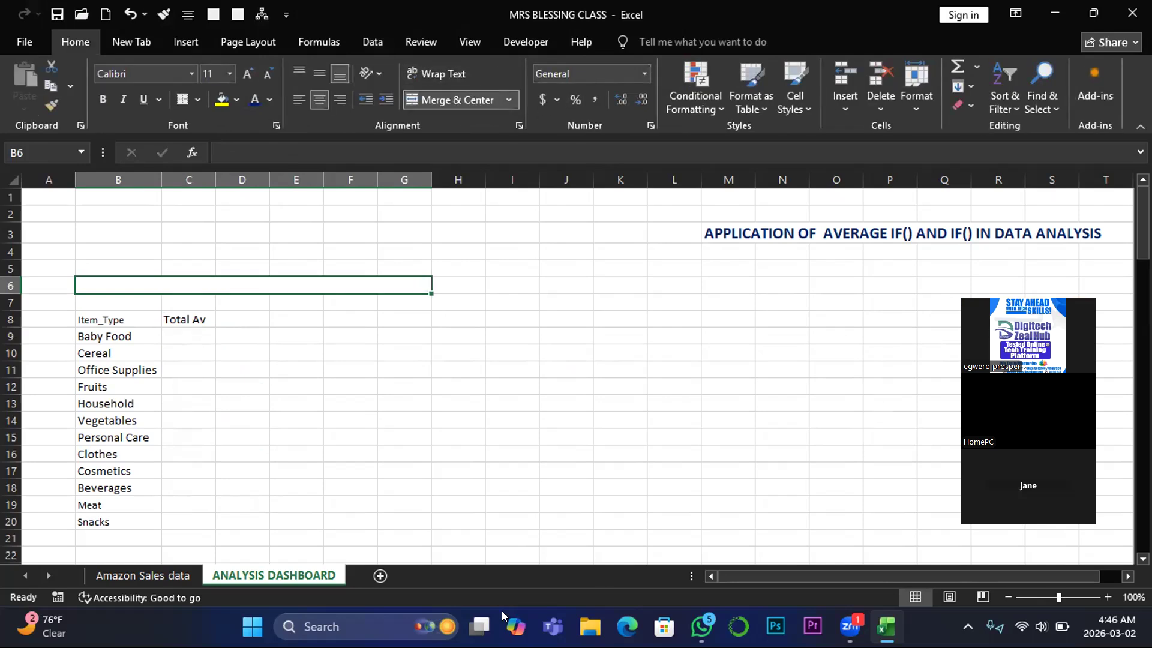
pyautogui.click(548, 506)
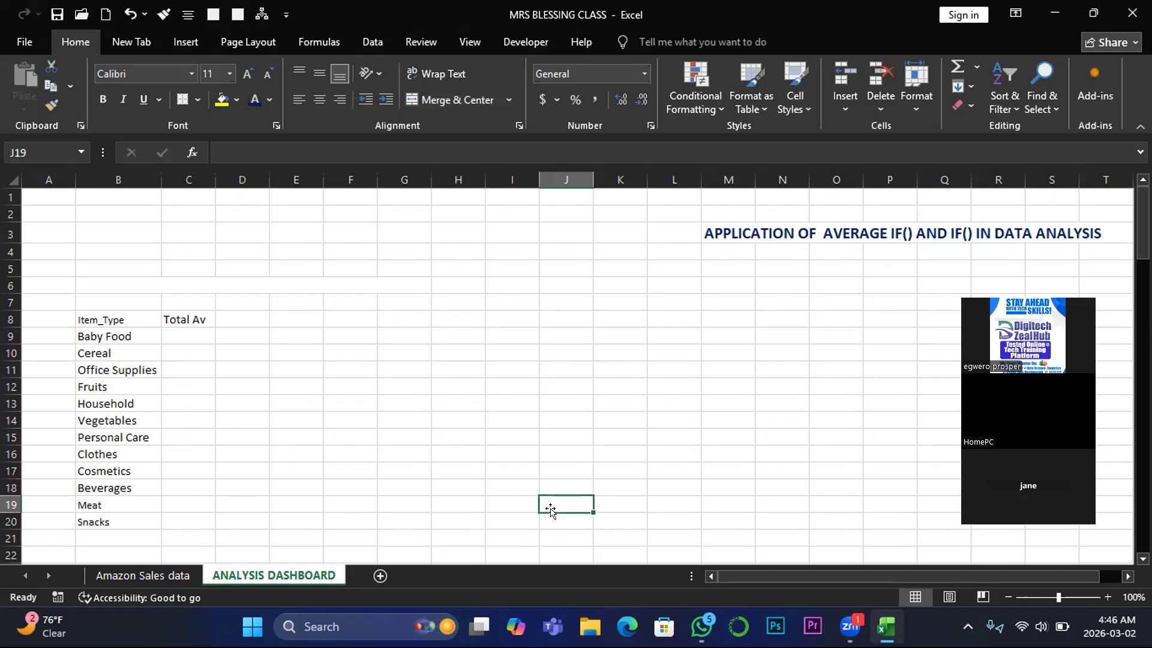
pyautogui.click(598, 581)
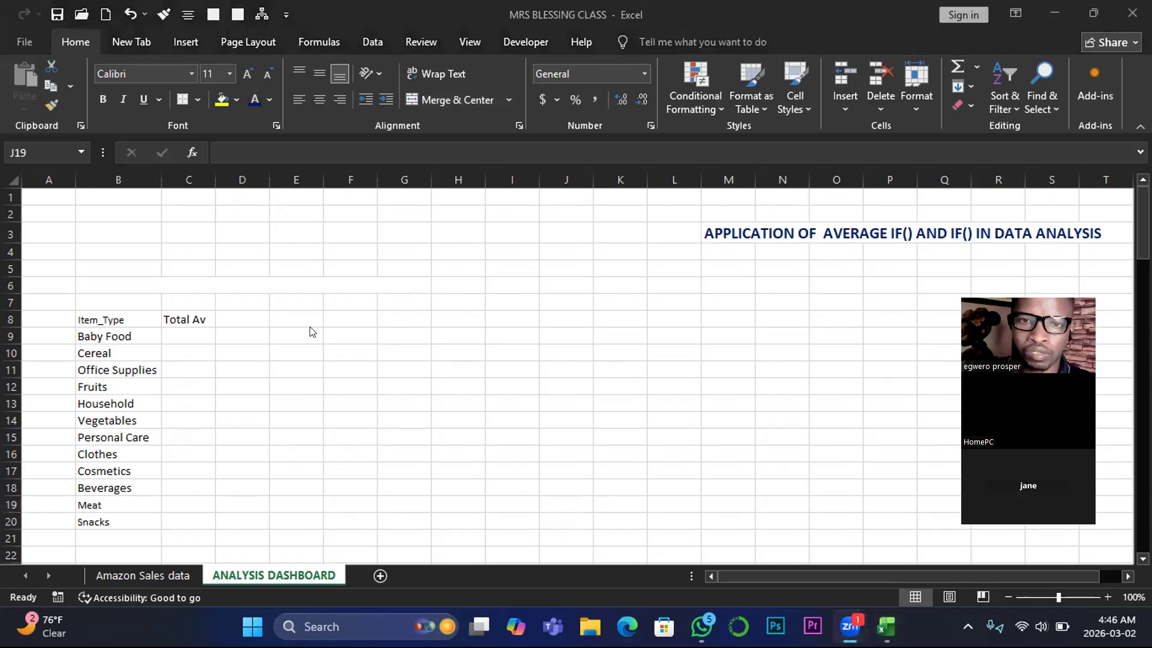
pyautogui.click(116, 283)
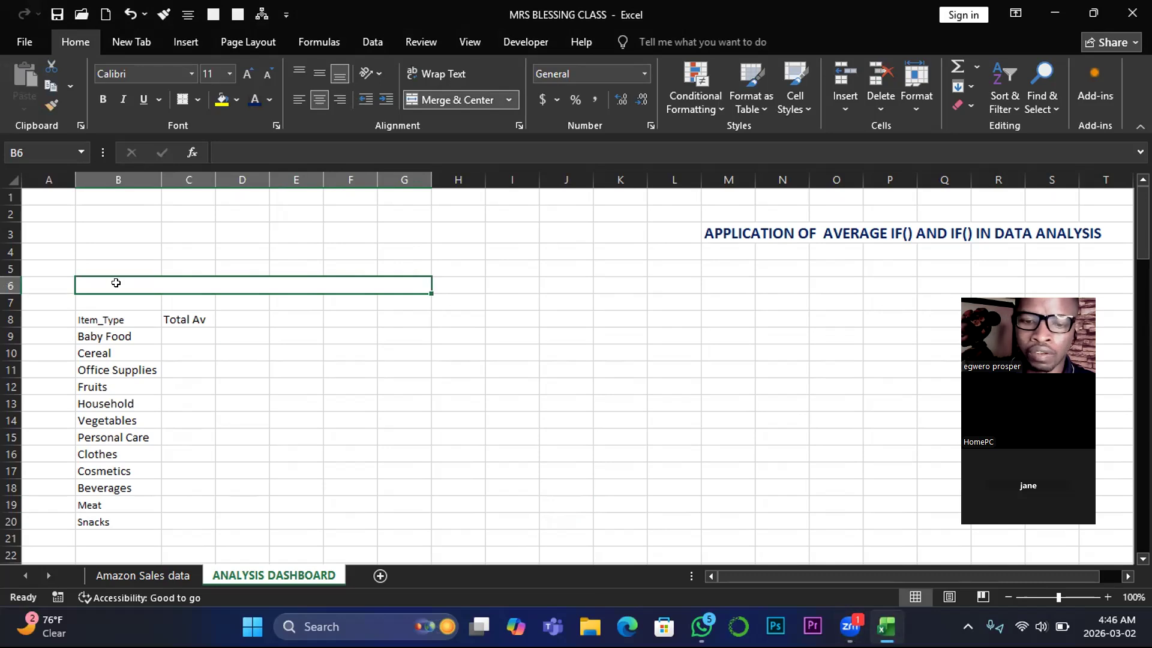
# - Enter the heading "Analyze the Total profit Av per Item Types?" in the merged cell B6
pyautogui.write('A')
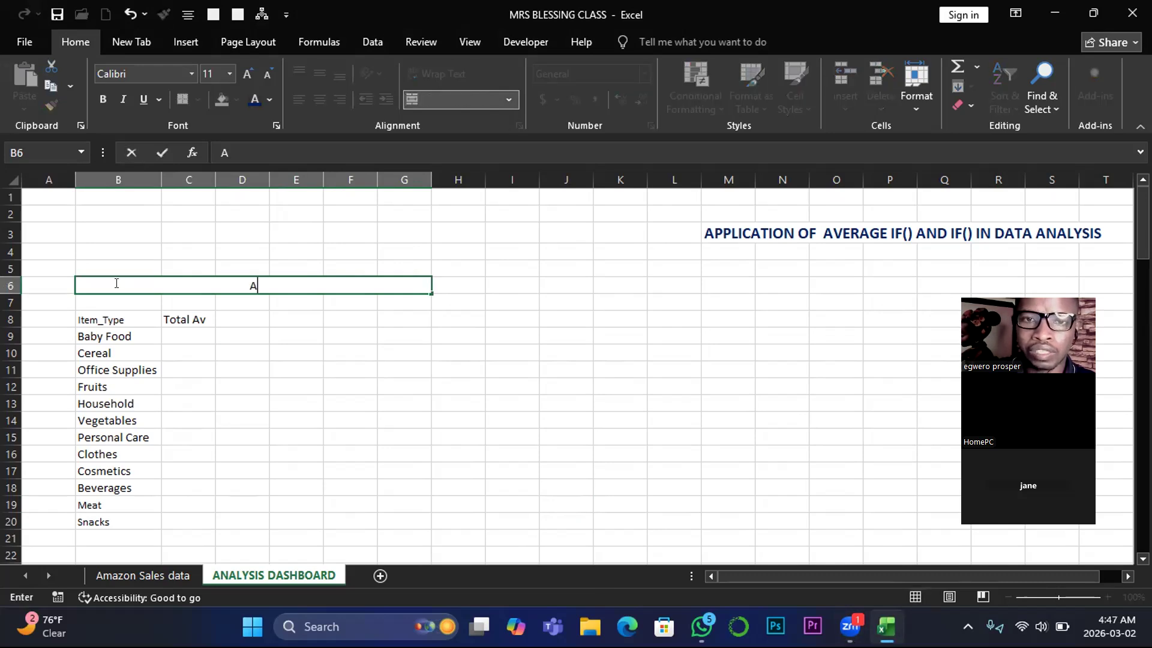
pyautogui.write('nalyze')
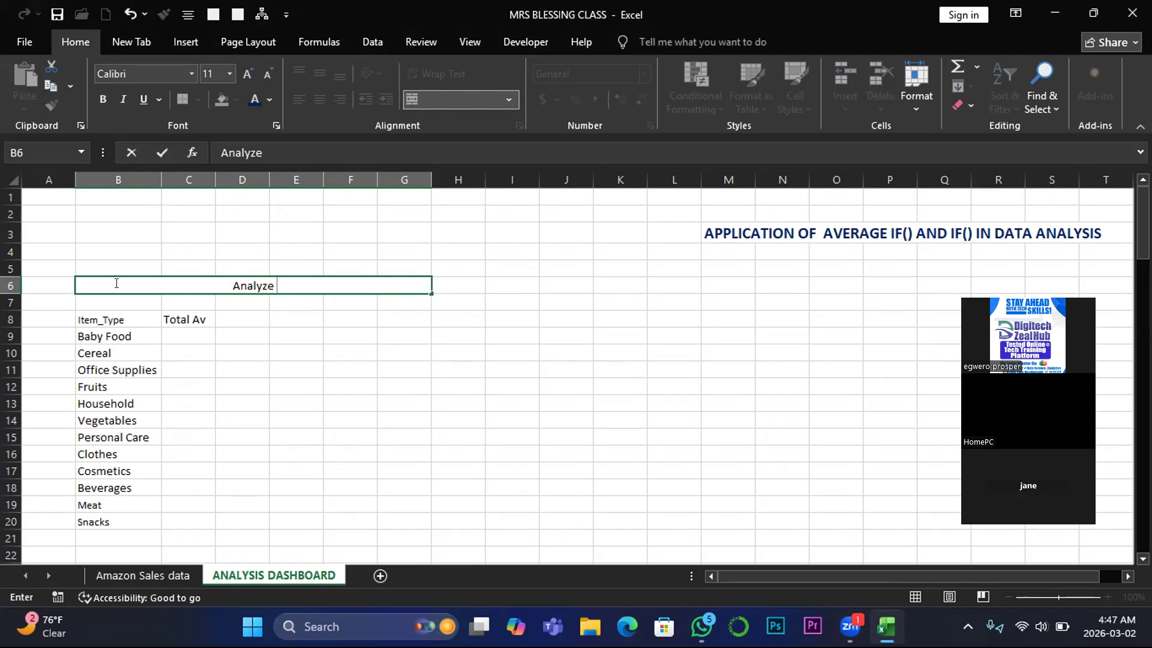
pyautogui.write('the Total')
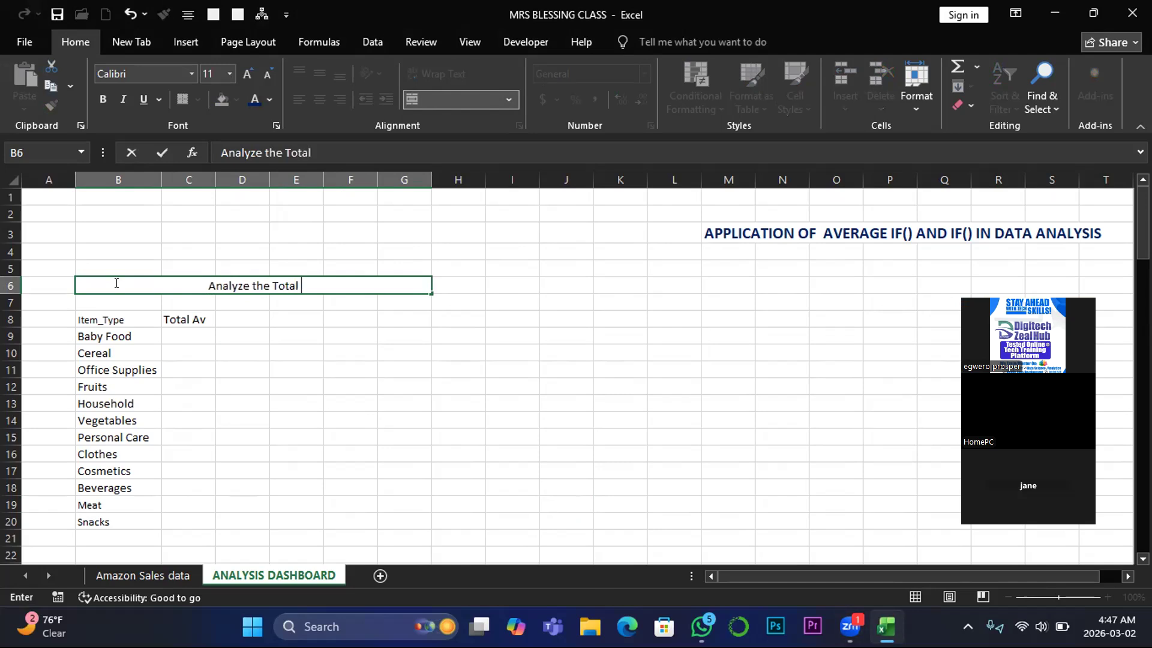
pyautogui.write(' profi')
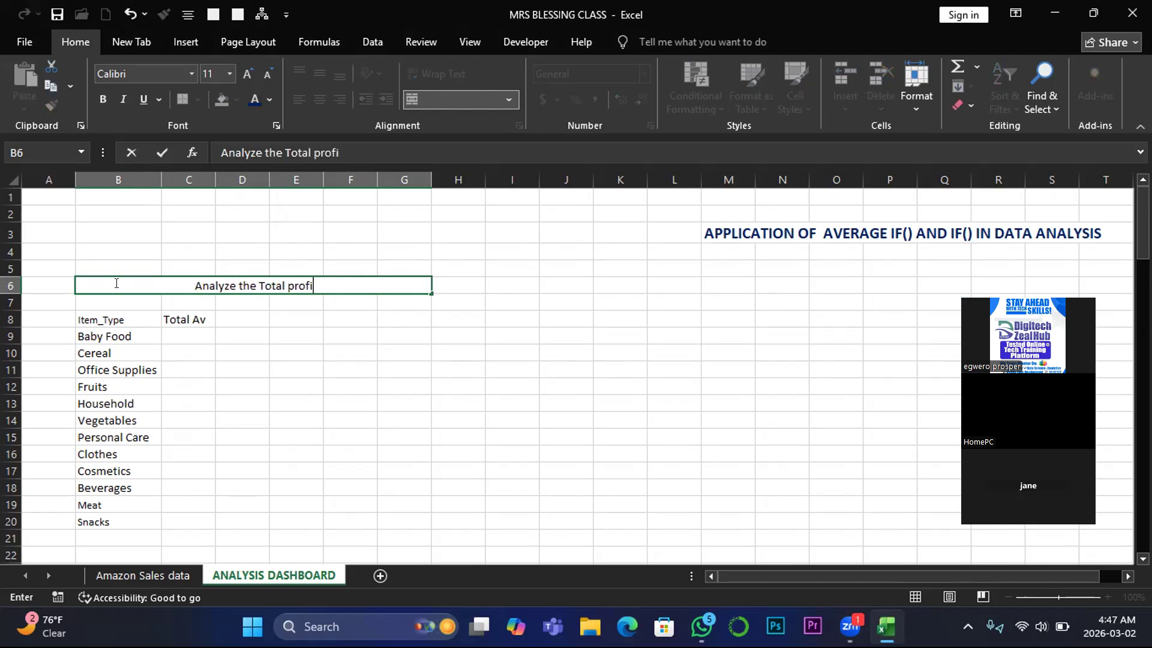
pyautogui.write('t A')
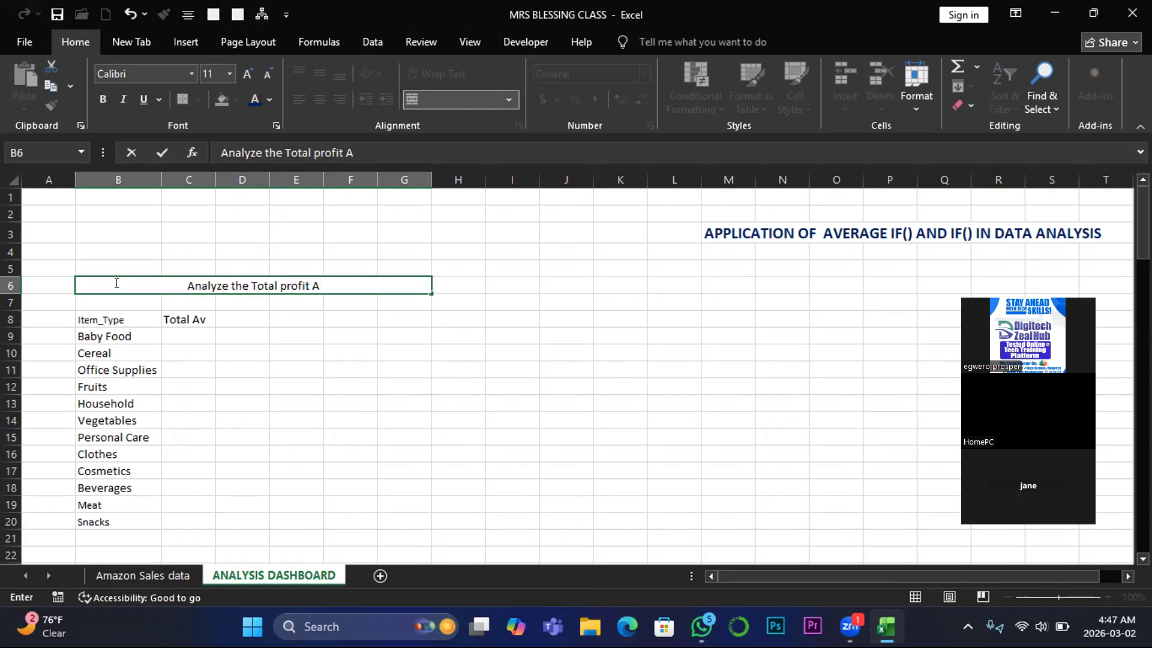
pyautogui.write('v p')
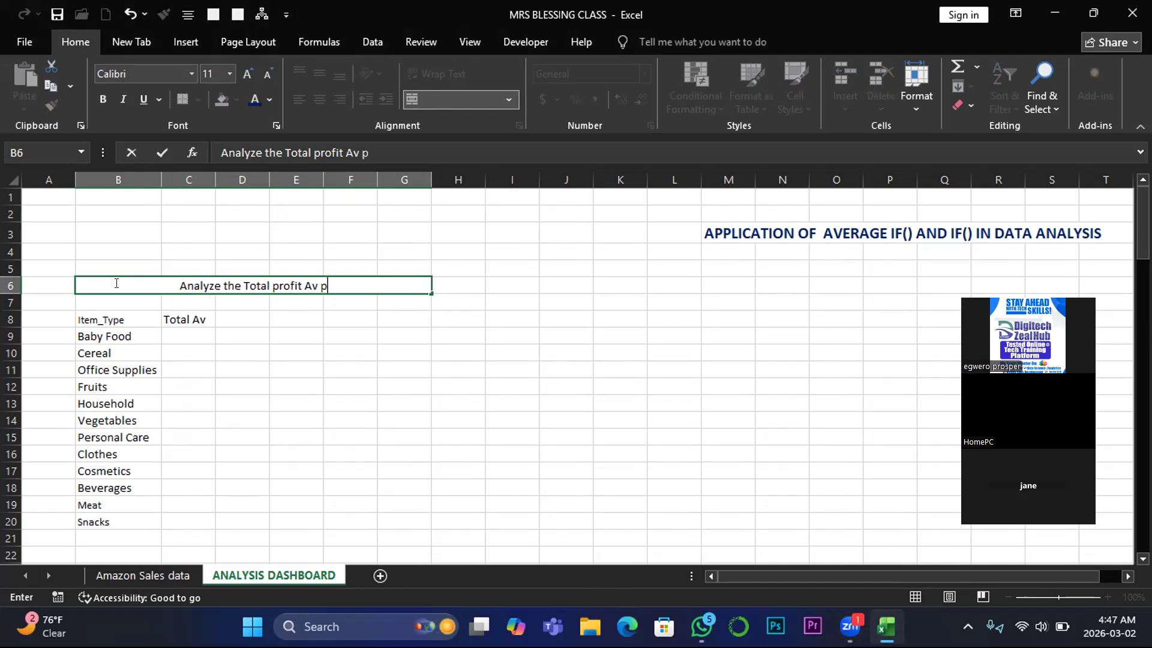
pyautogui.write('er It')
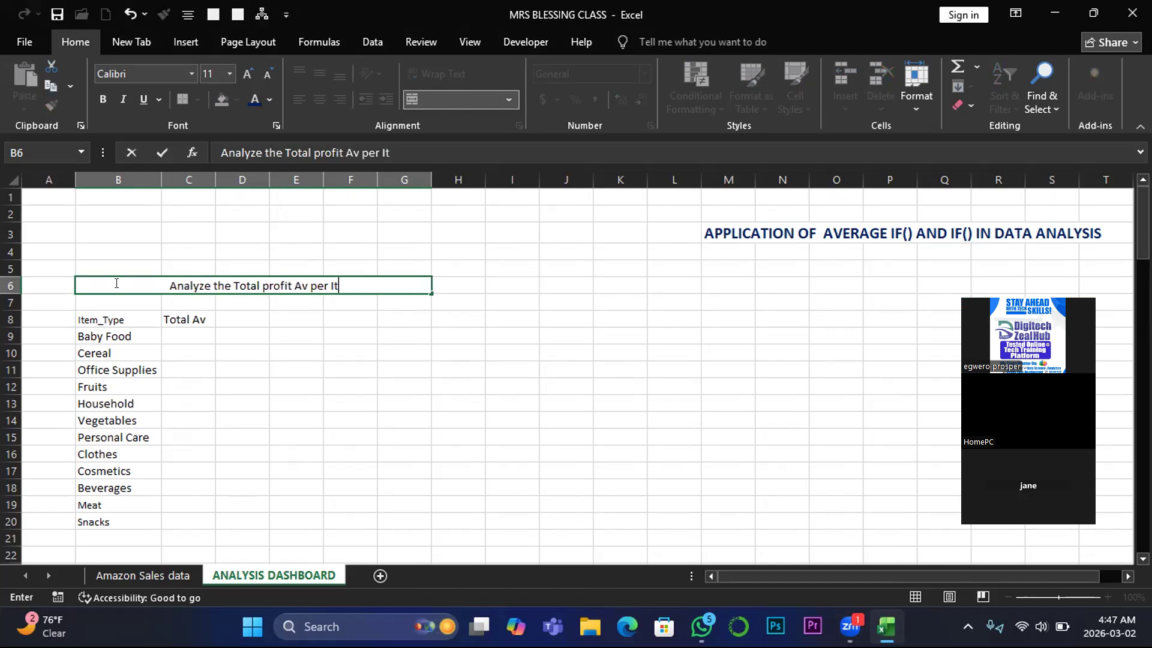
pyautogui.write('em Ty')
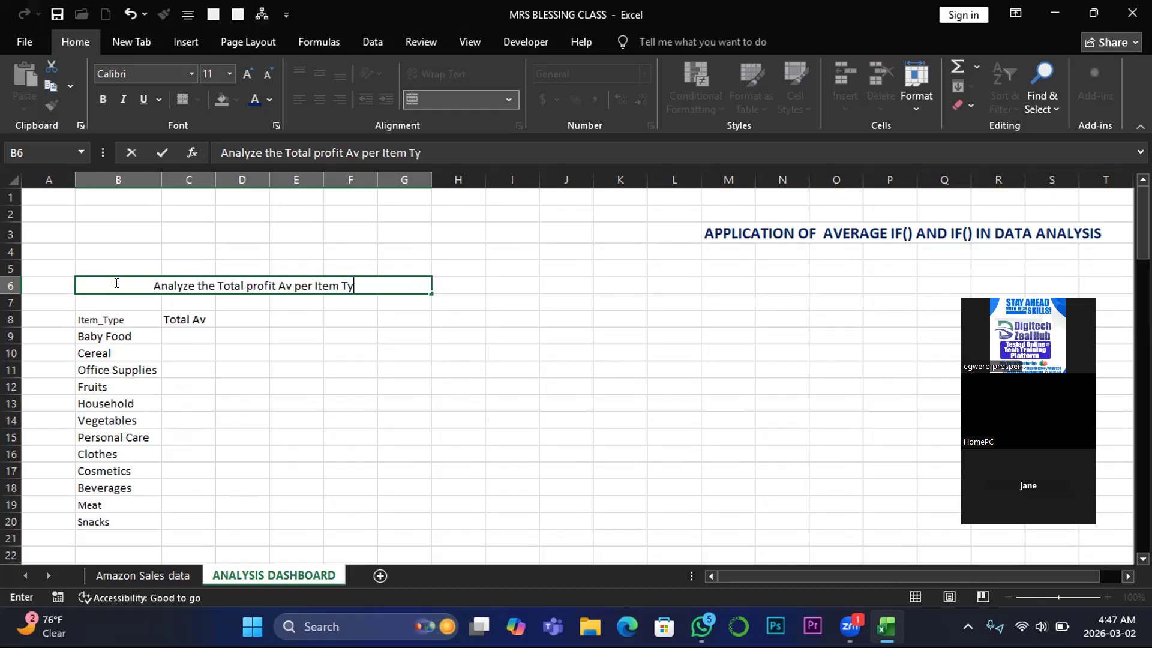
pyautogui.write('pe')
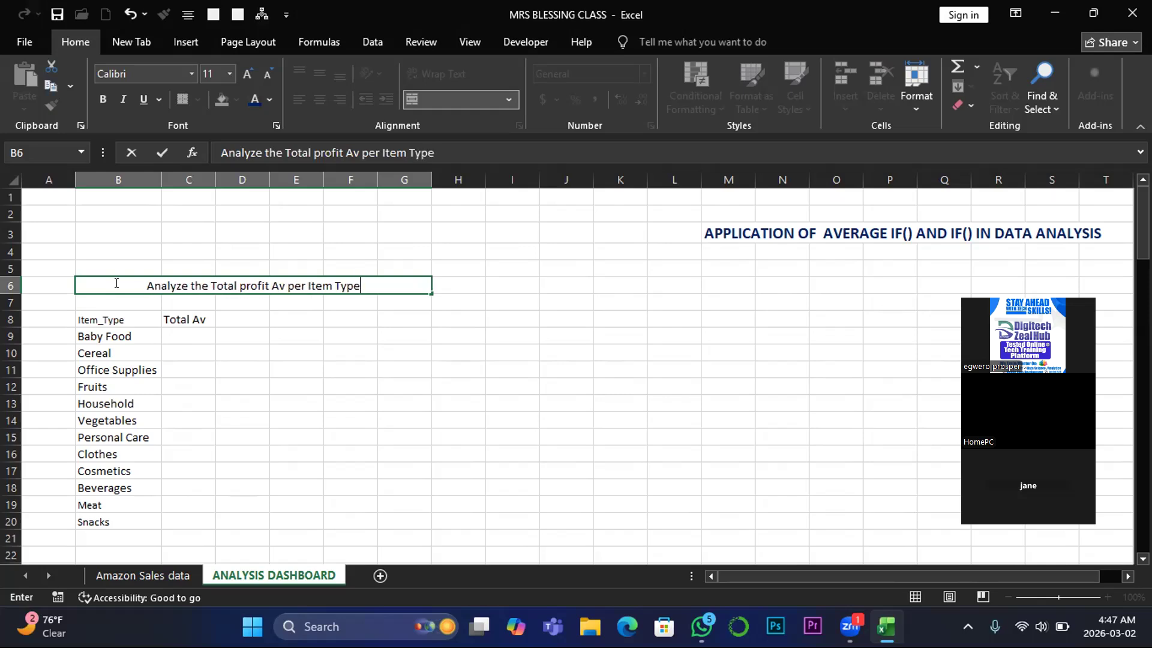
pyautogui.write('s')
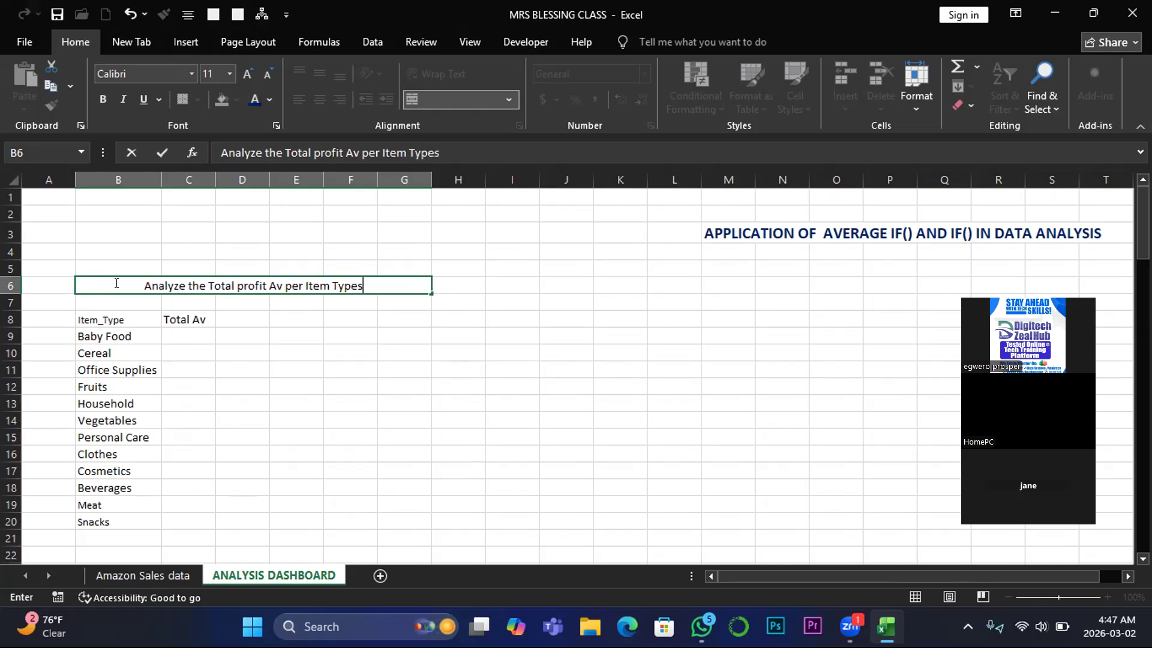
pyautogui.write('?')
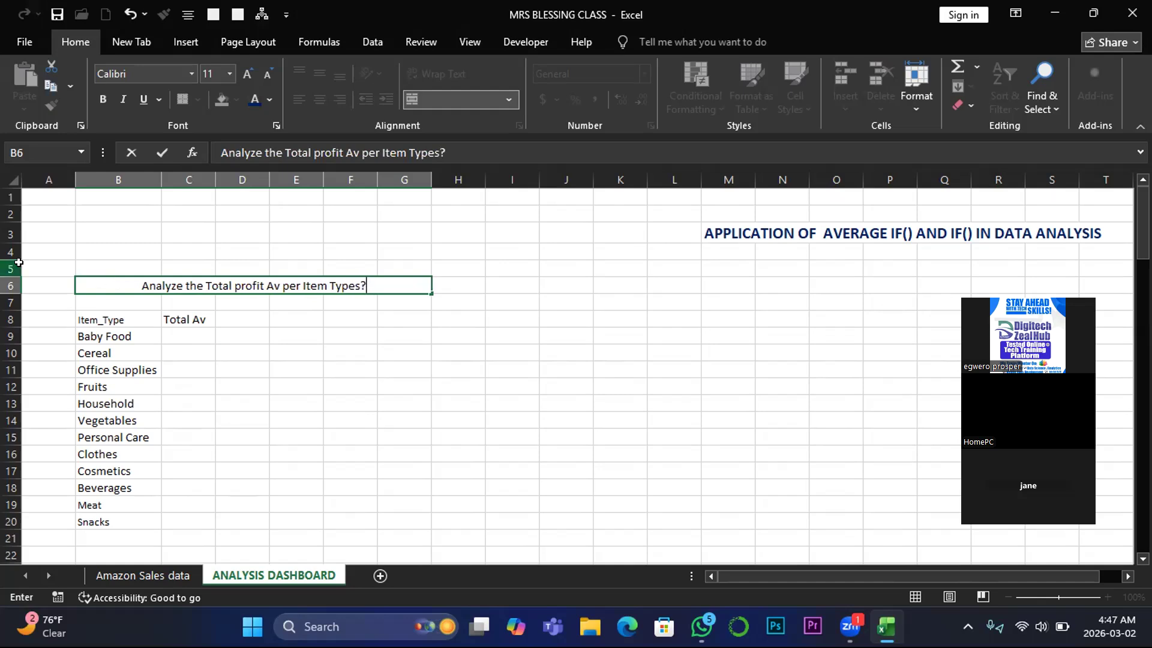
pyautogui.click(275, 321)
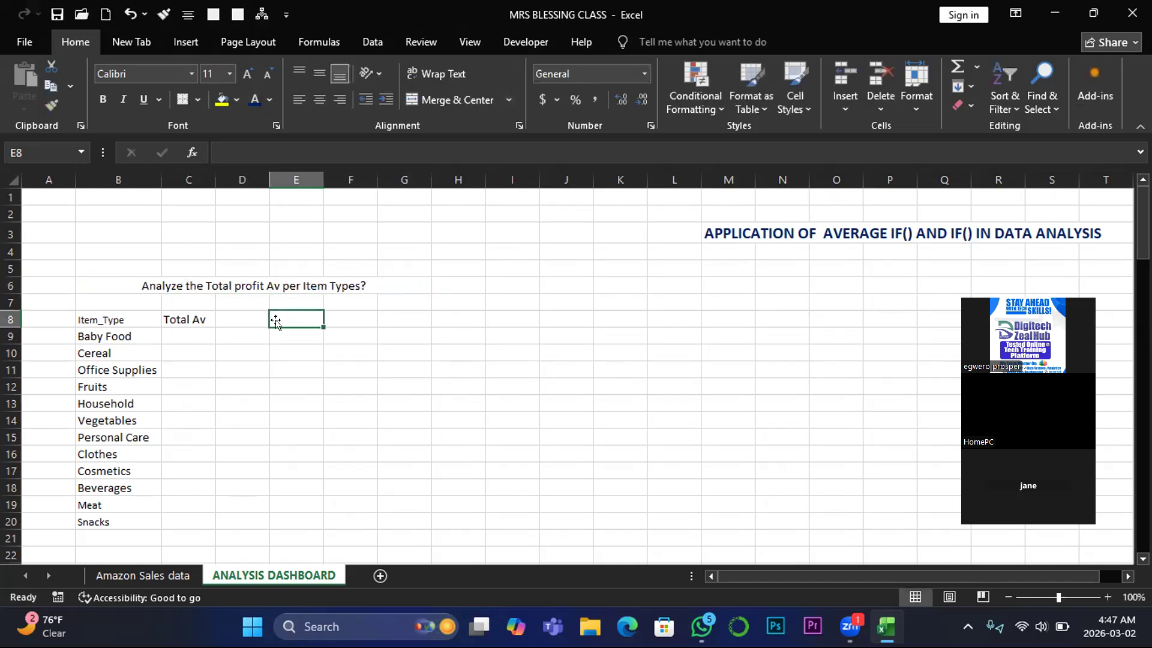
# - Format the B6 heading as bold, dark blue text at size 16
pyautogui.click(226, 287)
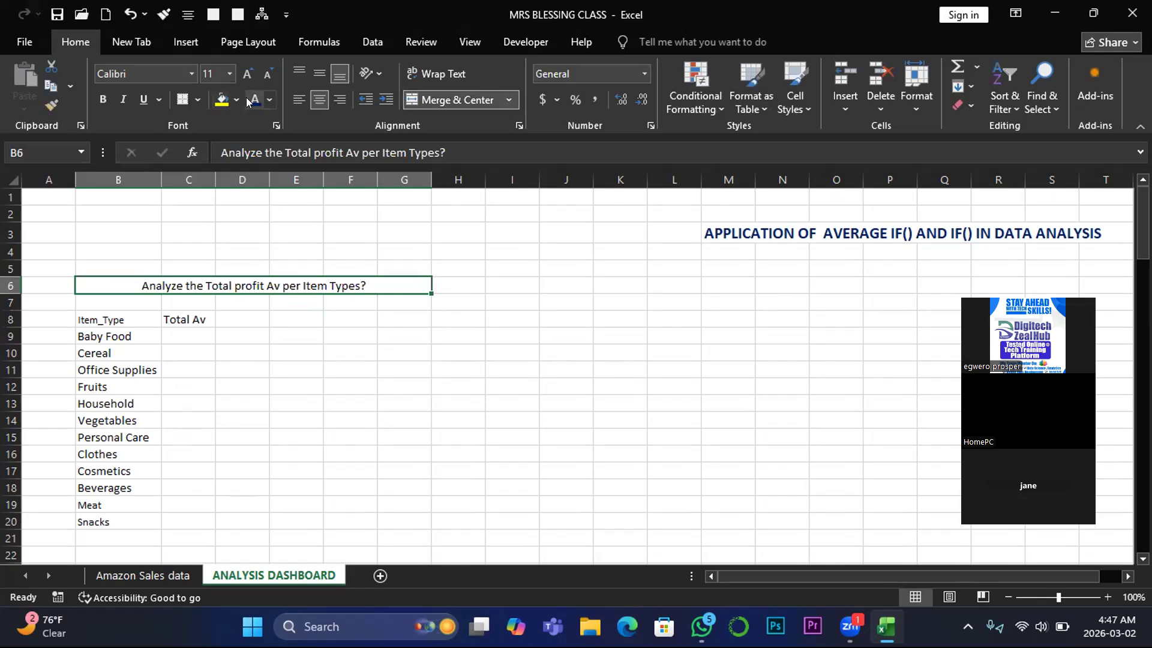
pyautogui.click(94, 97)
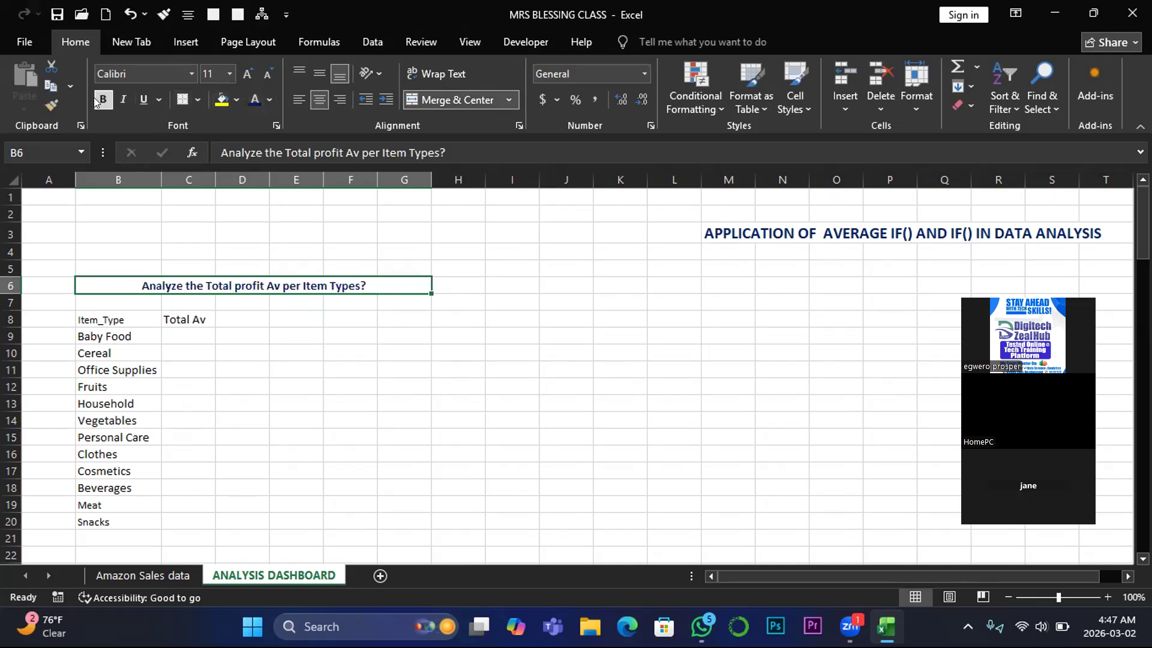
pyautogui.click(247, 72)
pyautogui.click(248, 72)
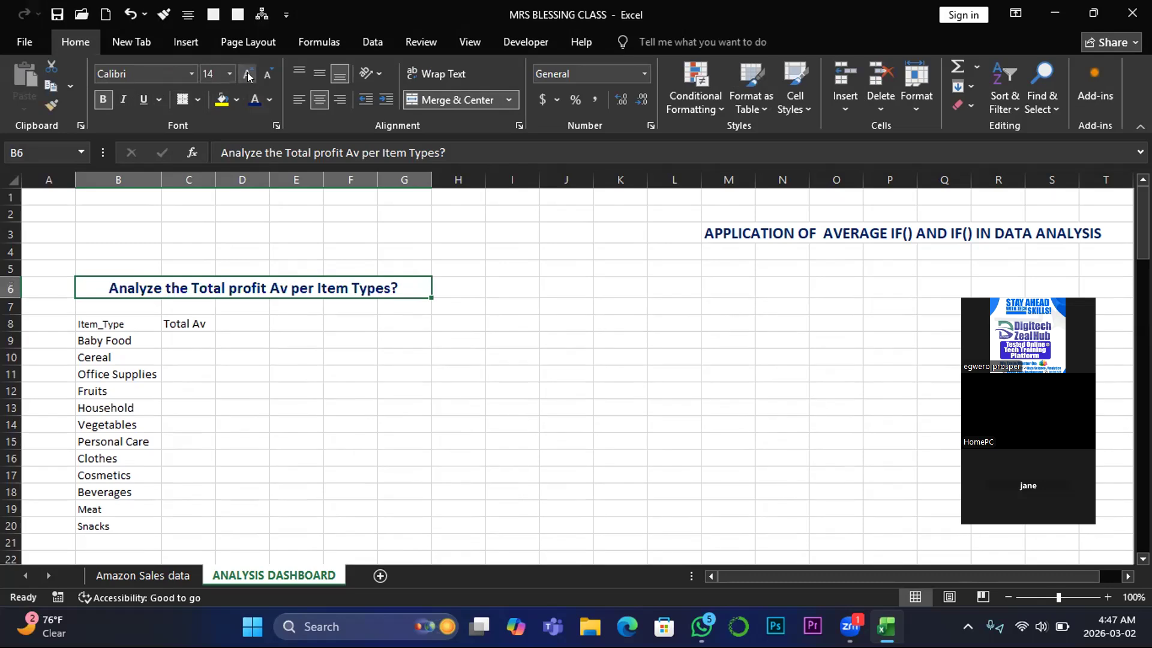
pyautogui.click(247, 72)
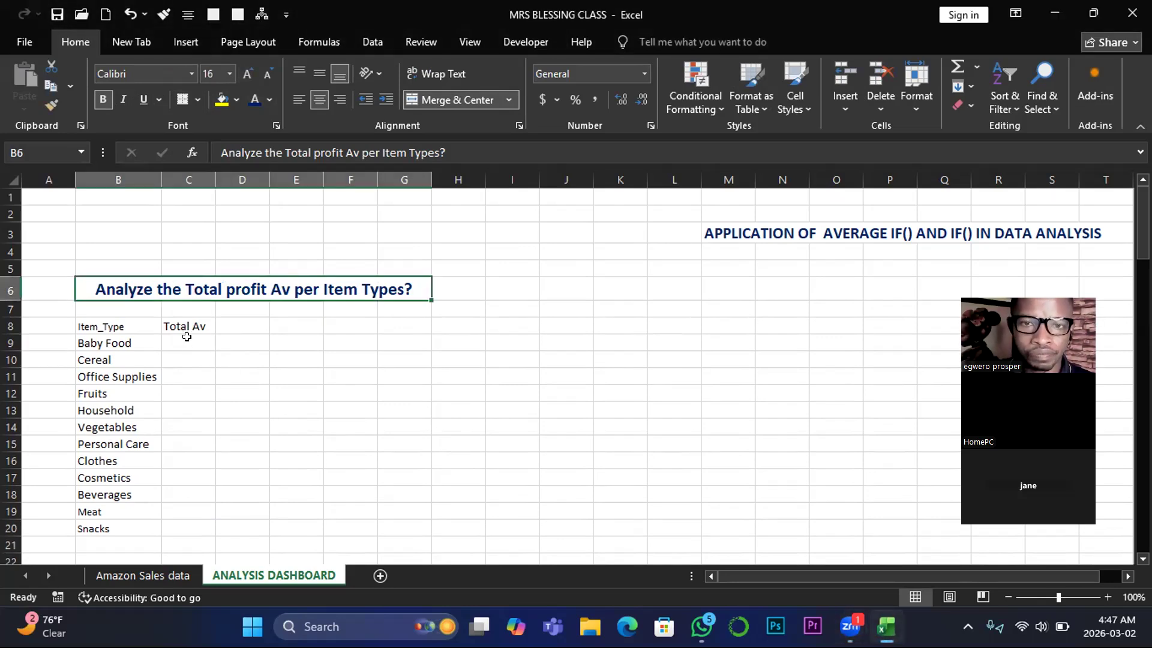
# - Start an AVERAGEIF formula in C9 with column D of the Amazon Sales data sheet as its range
pyautogui.click(187, 343)
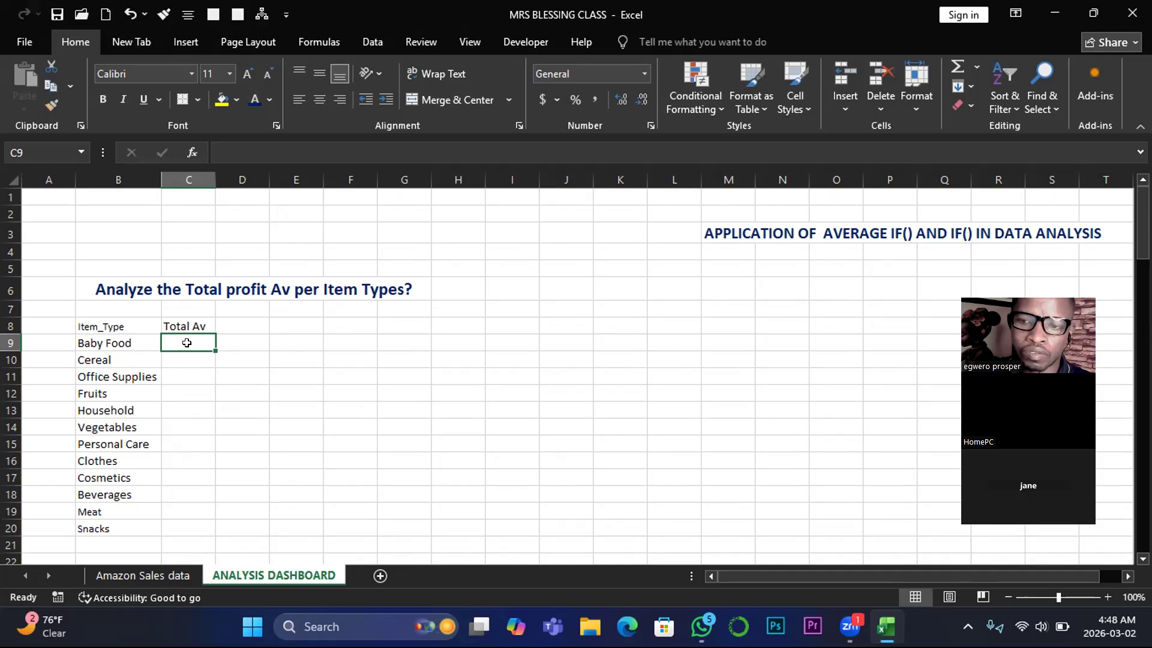
pyautogui.write('=')
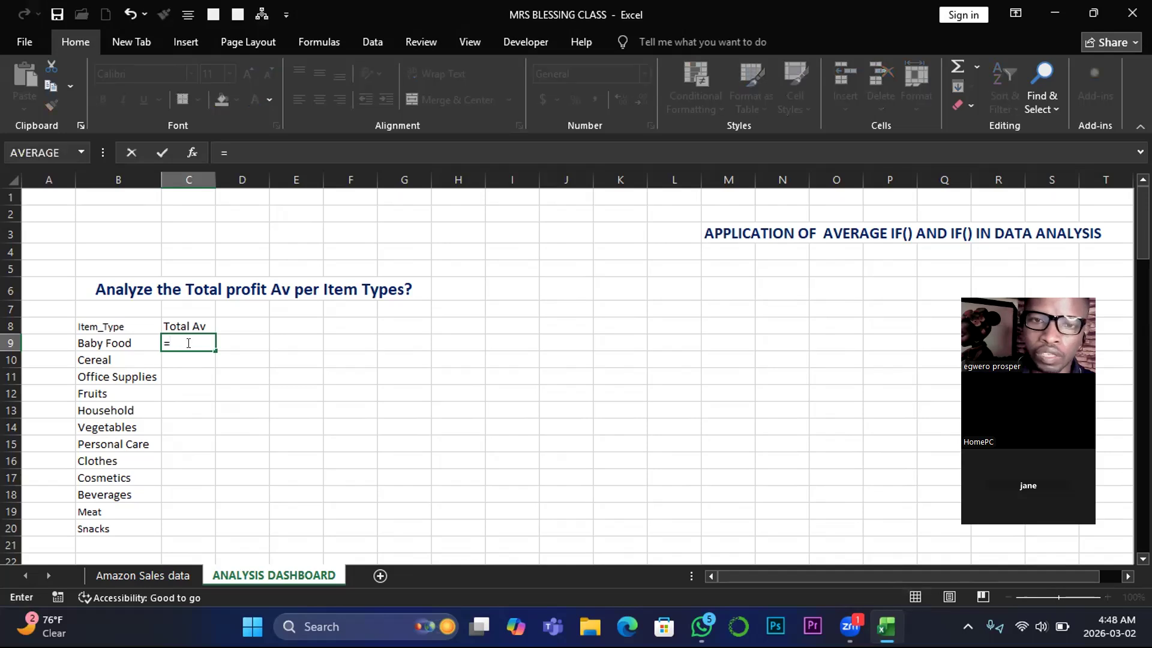
pyautogui.write('av')
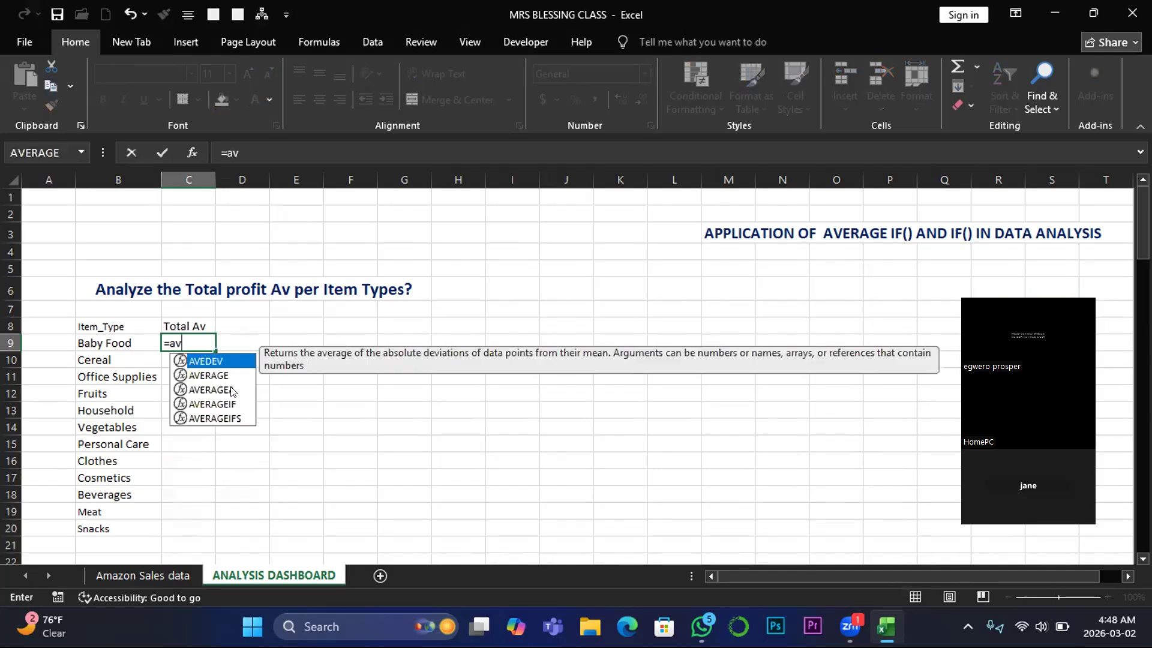
pyautogui.click(219, 403)
pyautogui.doubleClick(218, 403)
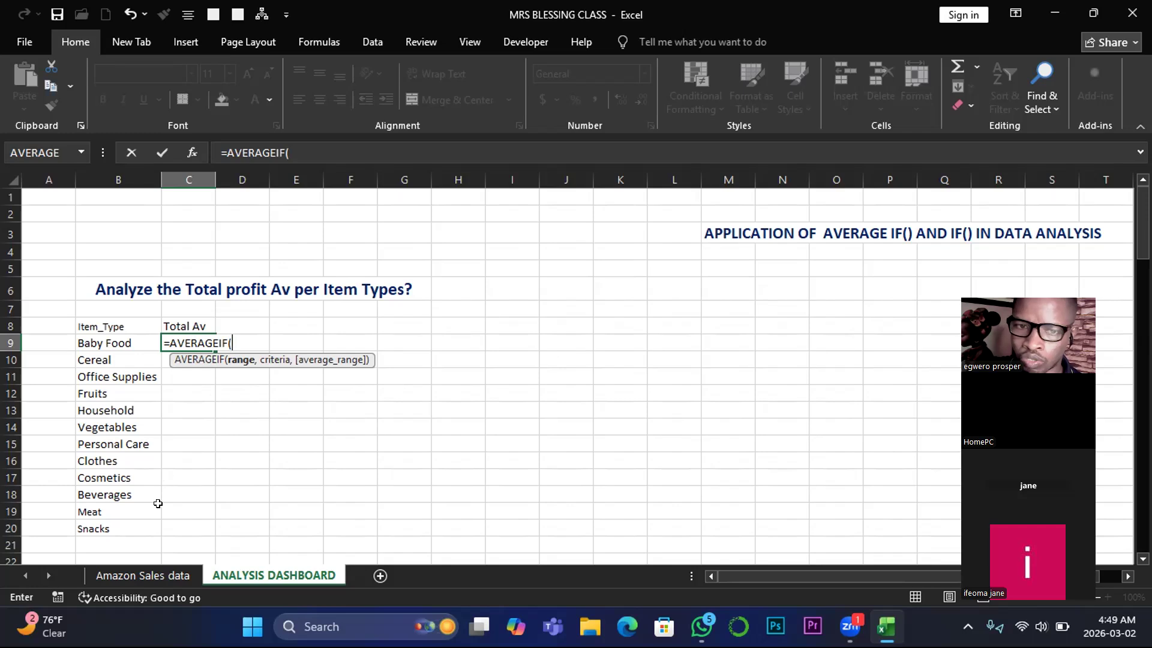
pyautogui.click(140, 573)
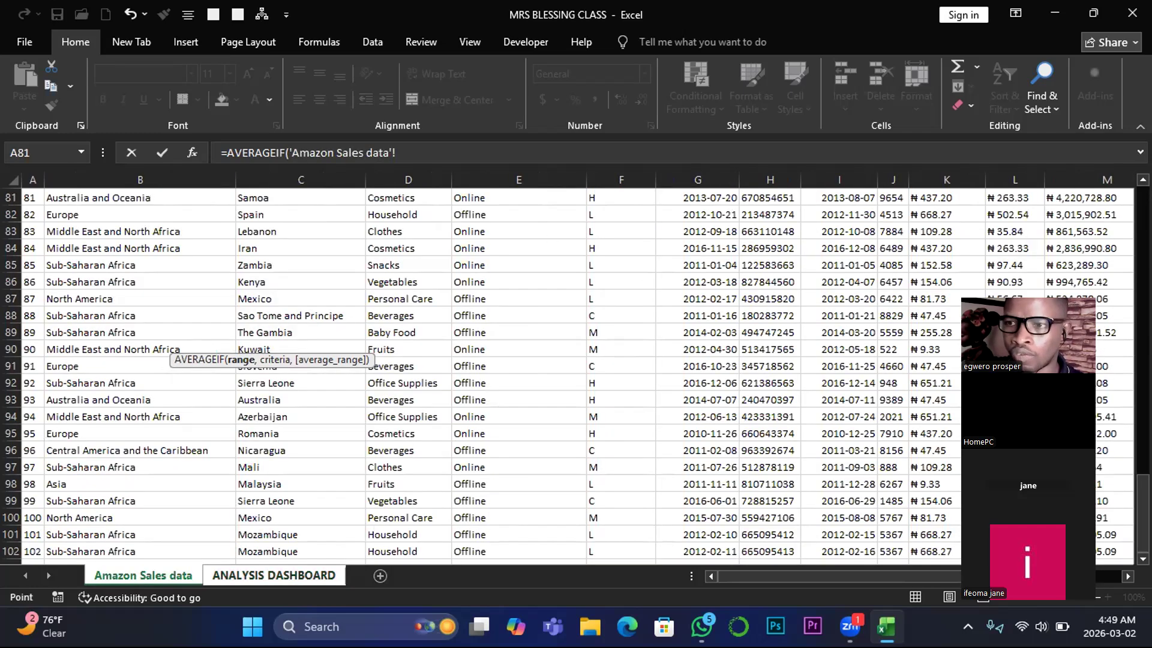
pyautogui.scroll(2, 576, 372)
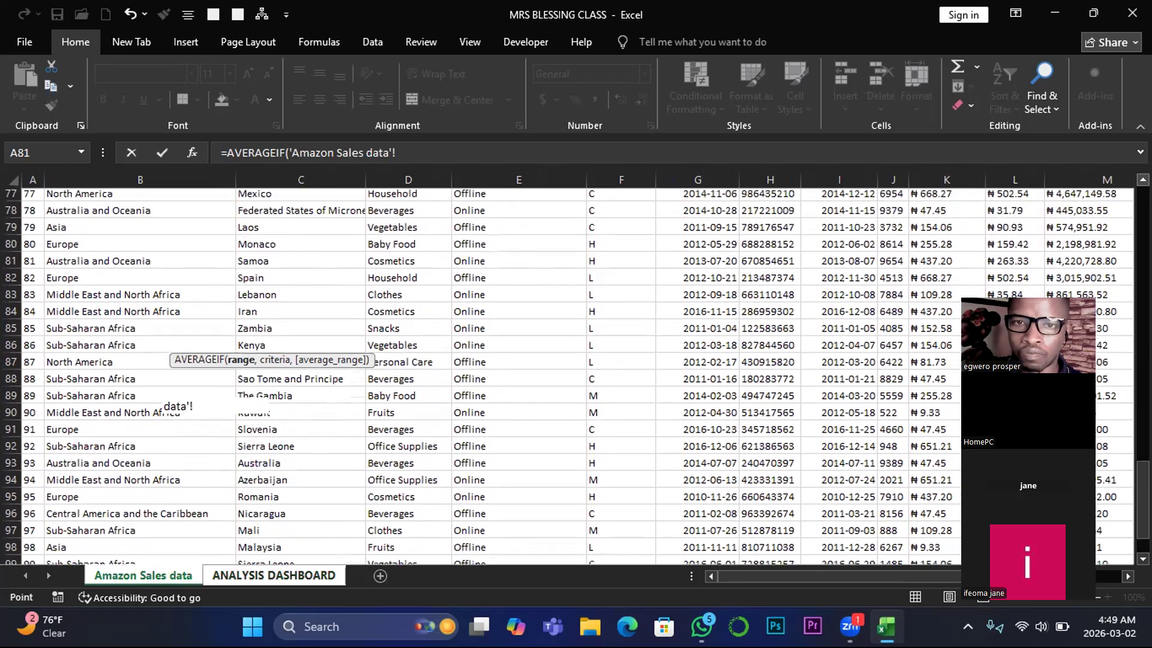
pyautogui.scroll(3, 576, 372)
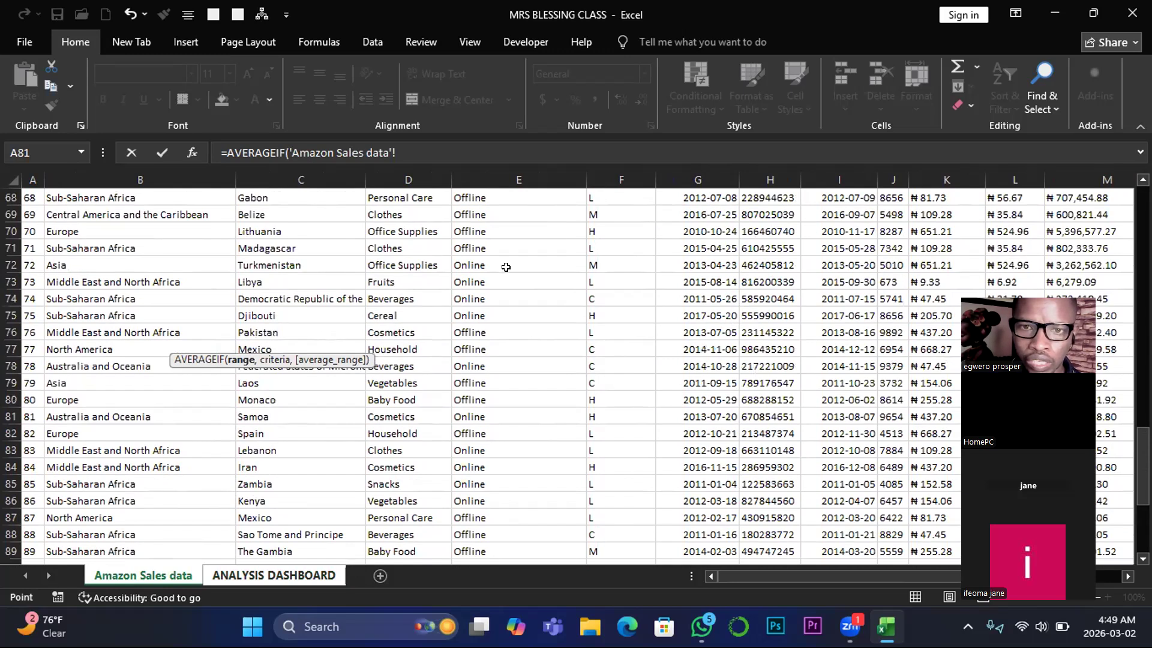
pyautogui.click(405, 172)
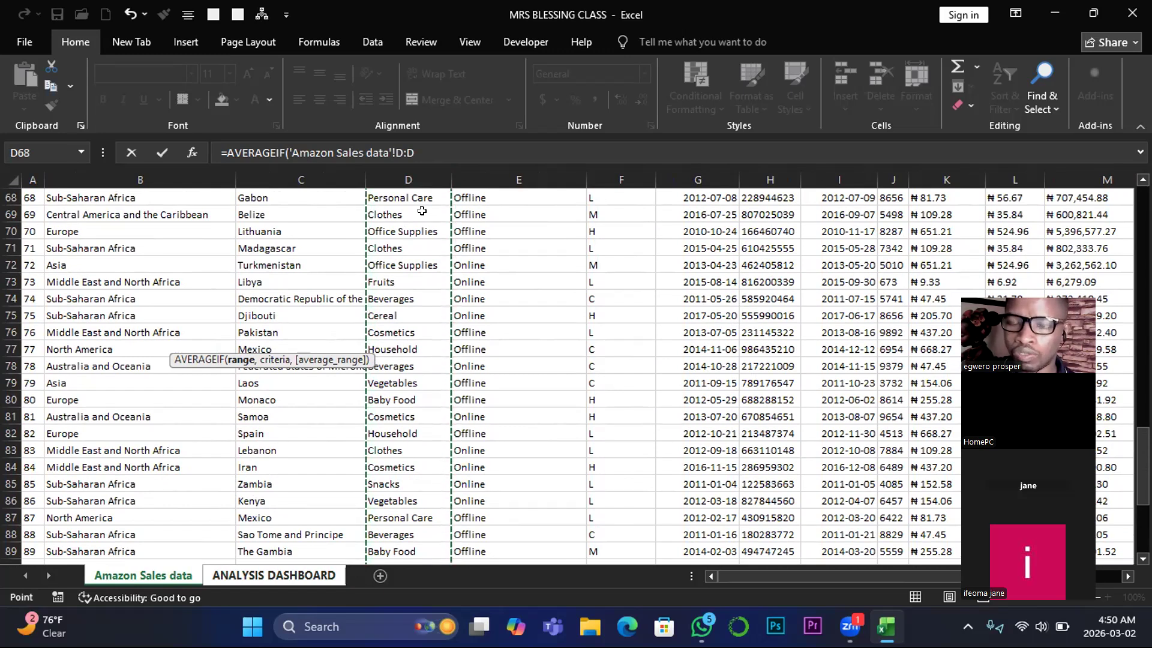
pyautogui.write(',')
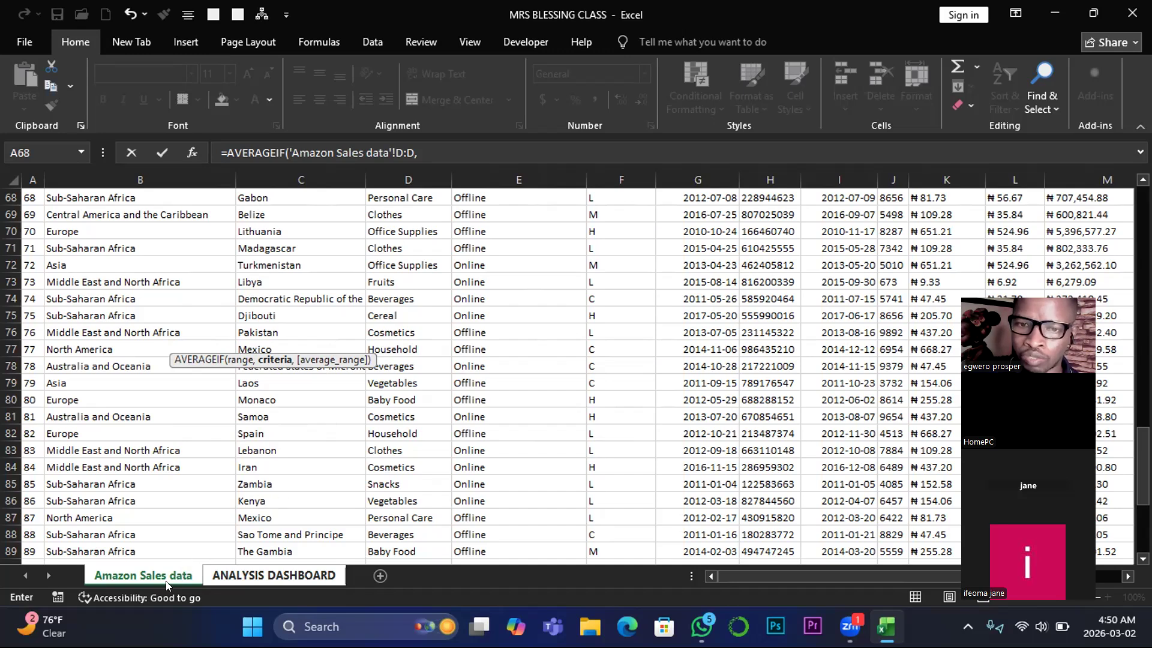
# - Complete the AVERAGEIF formula with ANALYSIS DASHBOARD cell B9 as the criteria and column O of Amazon Sales data as the average range
pyautogui.click(250, 574)
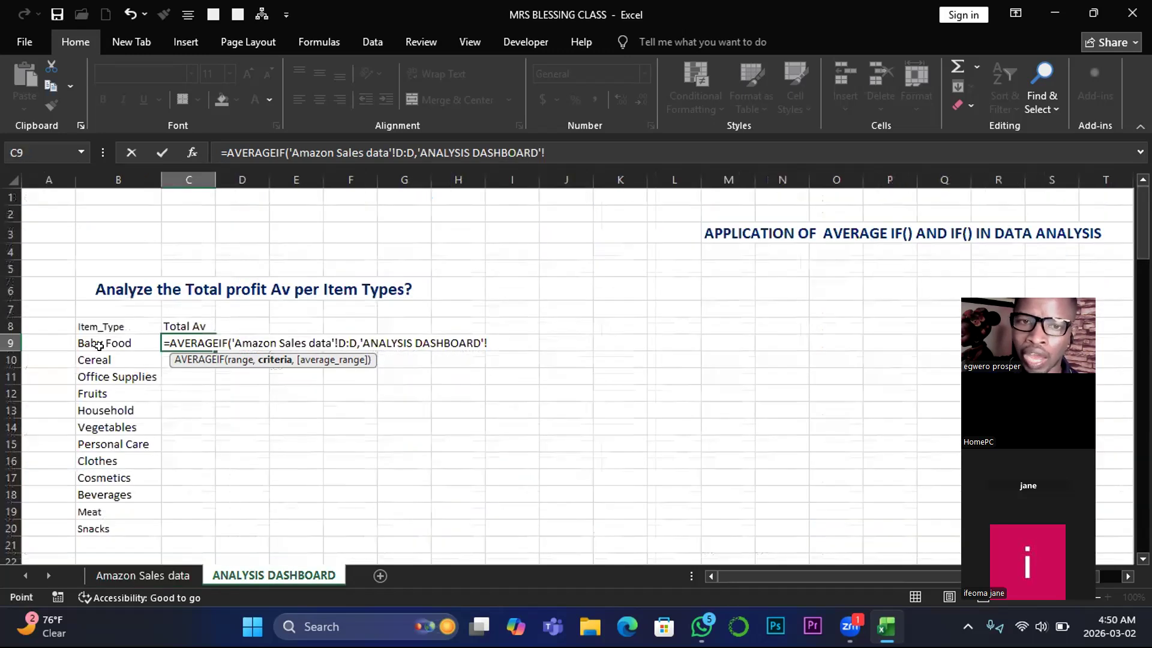
pyautogui.click(91, 345)
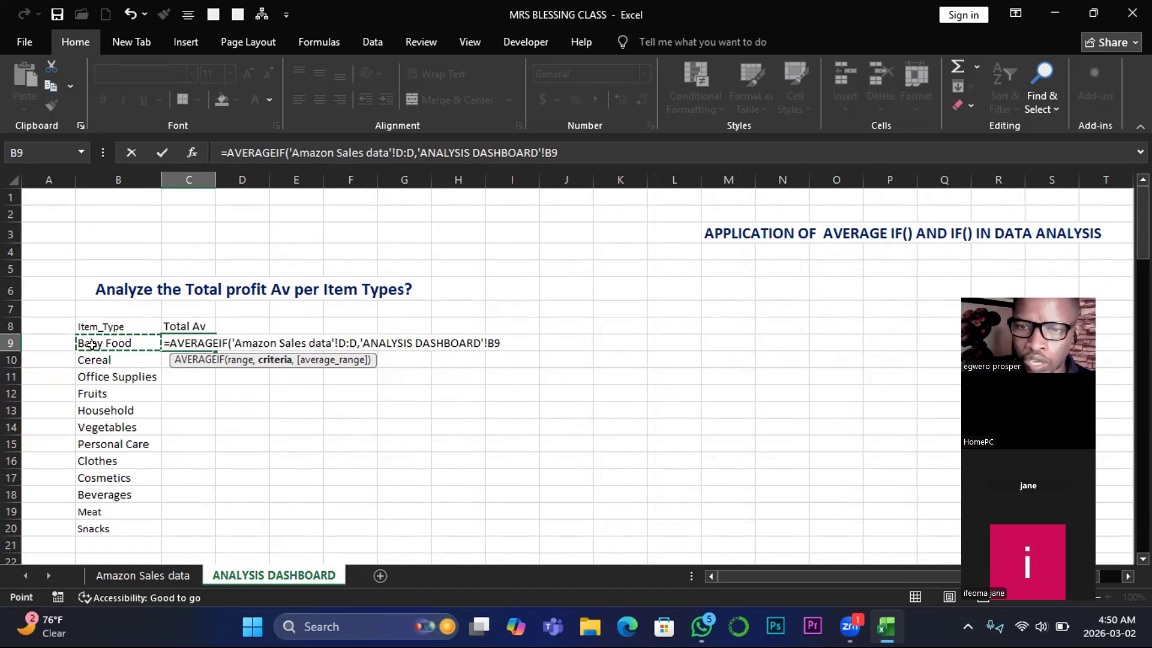
pyautogui.write(',')
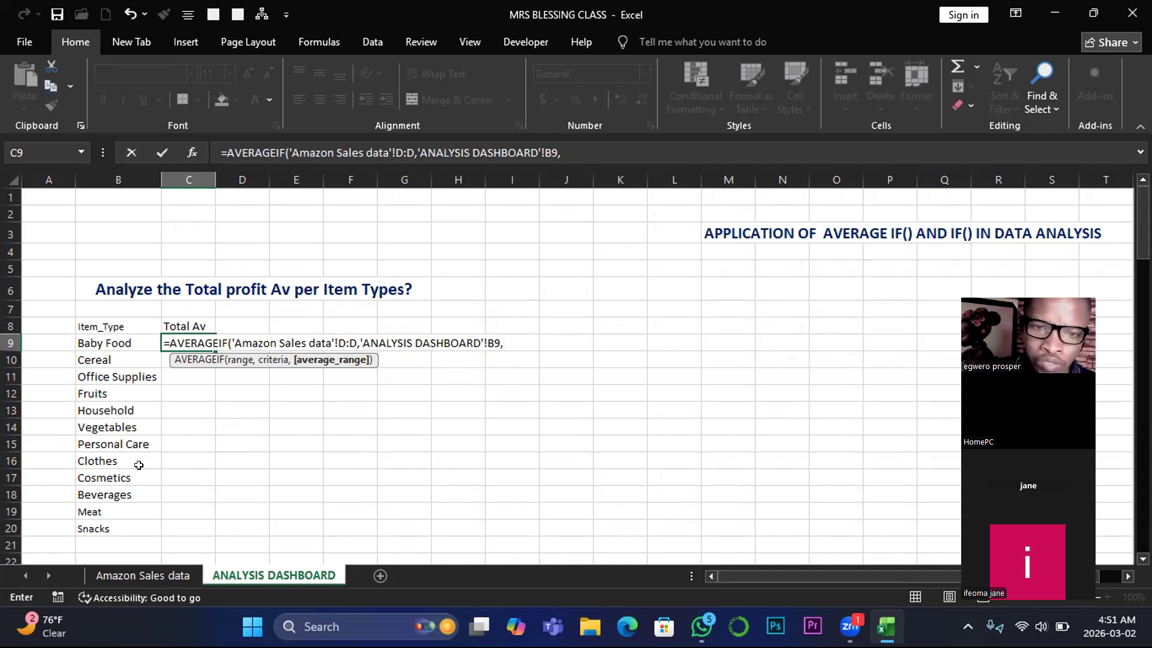
pyautogui.click(163, 575)
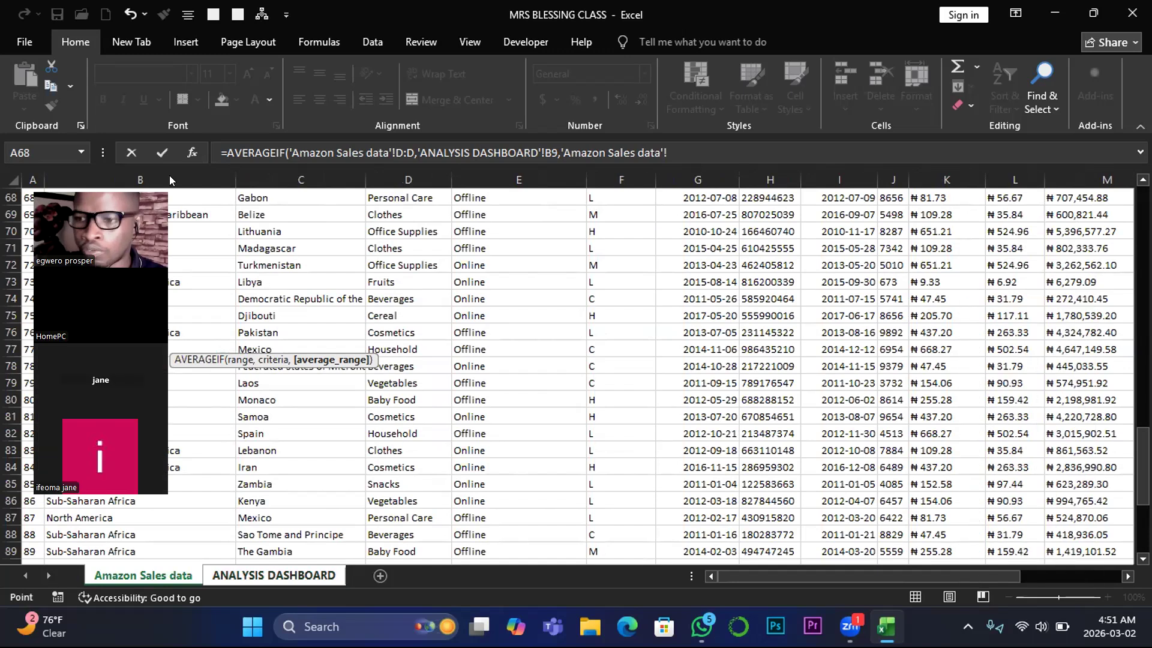
pyautogui.click(1126, 577)
pyautogui.click(1127, 577)
pyautogui.click(1127, 577)
pyautogui.click(1127, 578)
pyautogui.click(1127, 577)
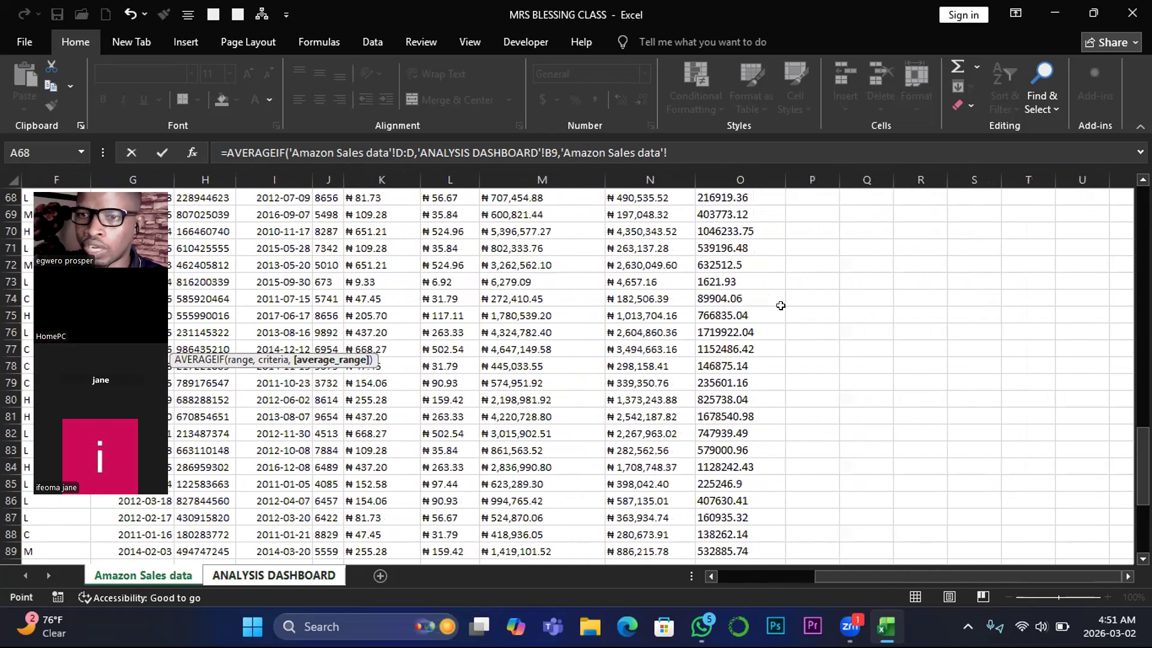
pyautogui.click(738, 179)
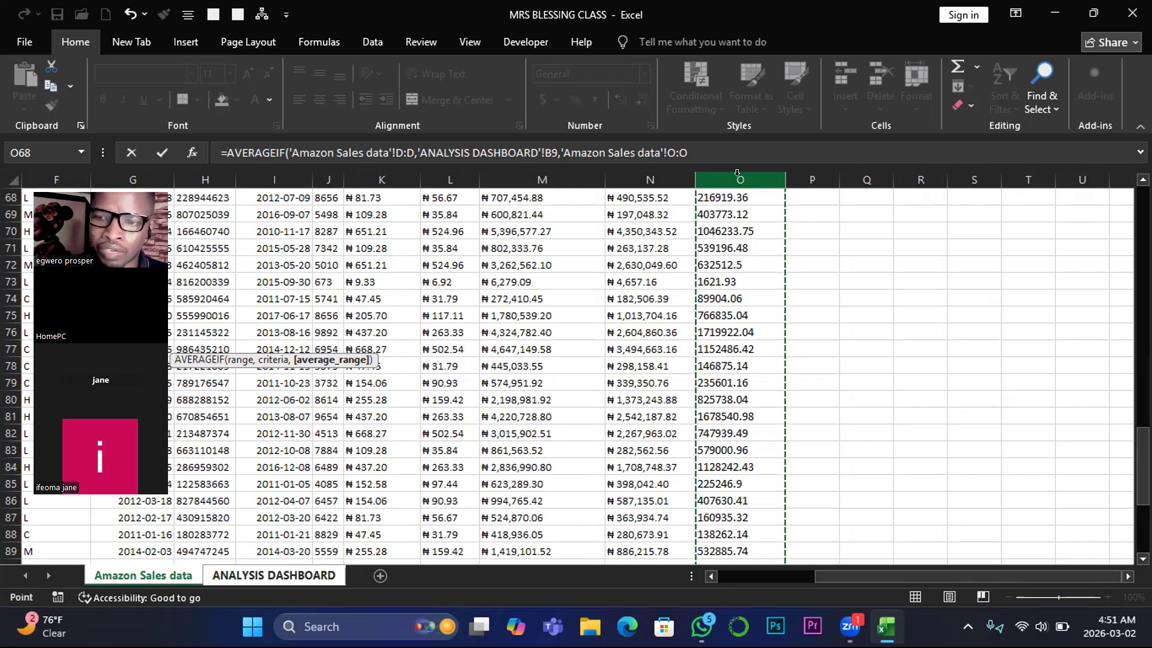
pyautogui.press('Return')
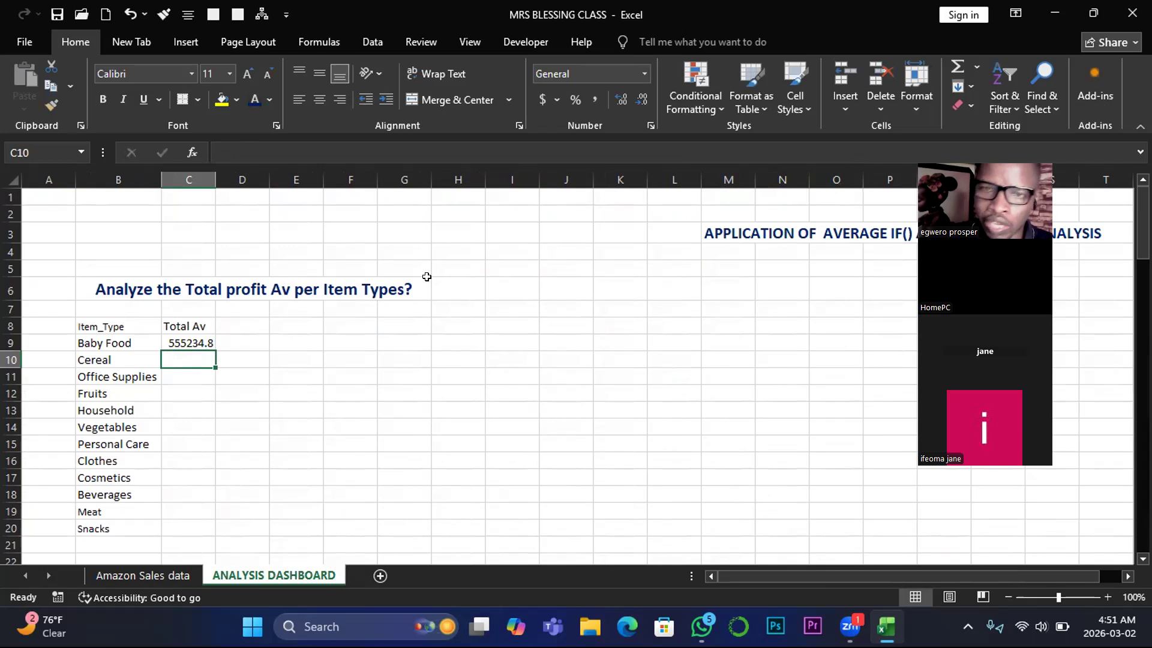
# - Fill the C9 average formula down to C20 for all item types, and select the Item_Type header cell
pyautogui.click(198, 342)
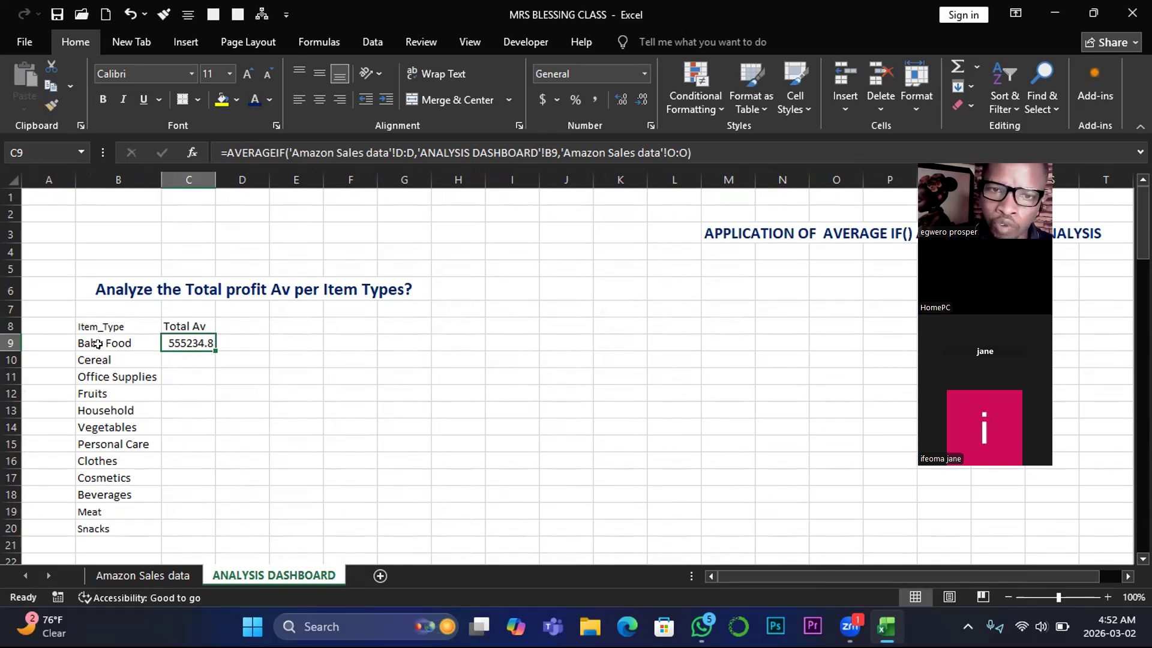
pyautogui.doubleClick(213, 348)
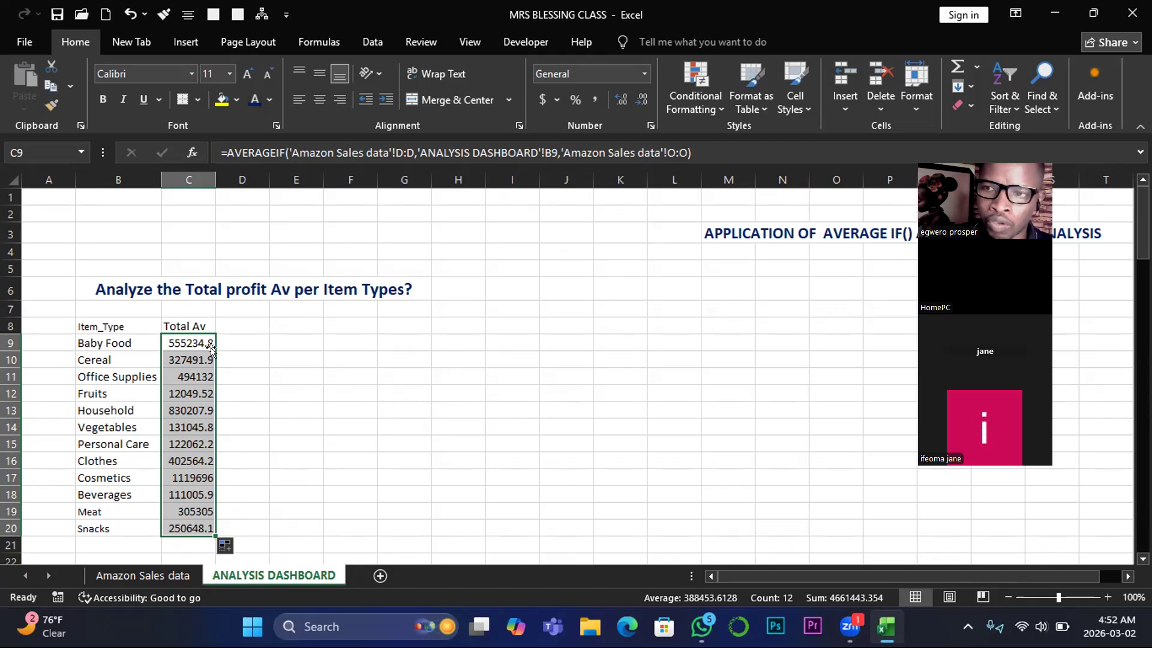
pyautogui.click(91, 329)
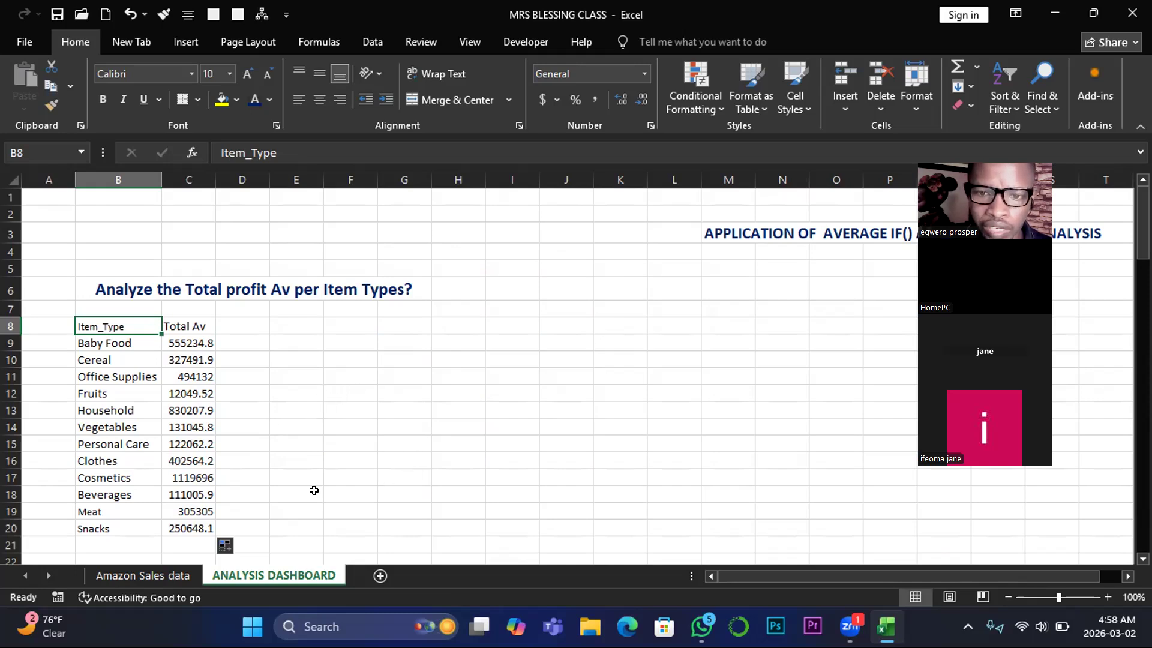
# - Switch to PowerPoint in a maximized window and dismiss the recovered unsaved file notice
pyautogui.click(344, 624)
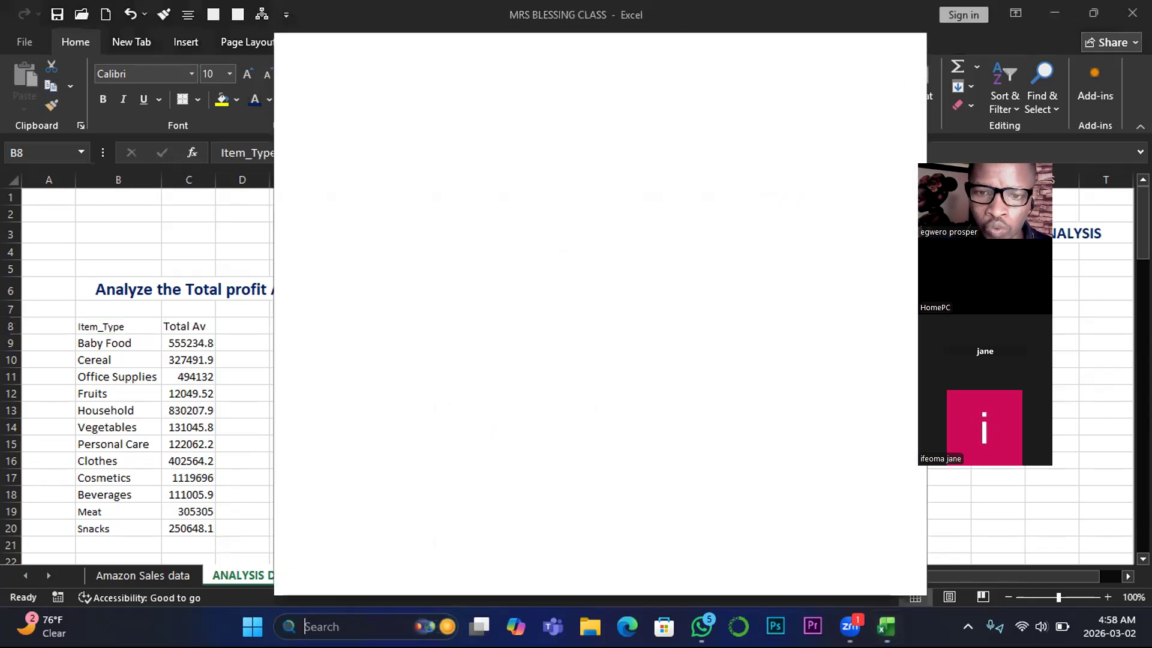
pyautogui.write('po')
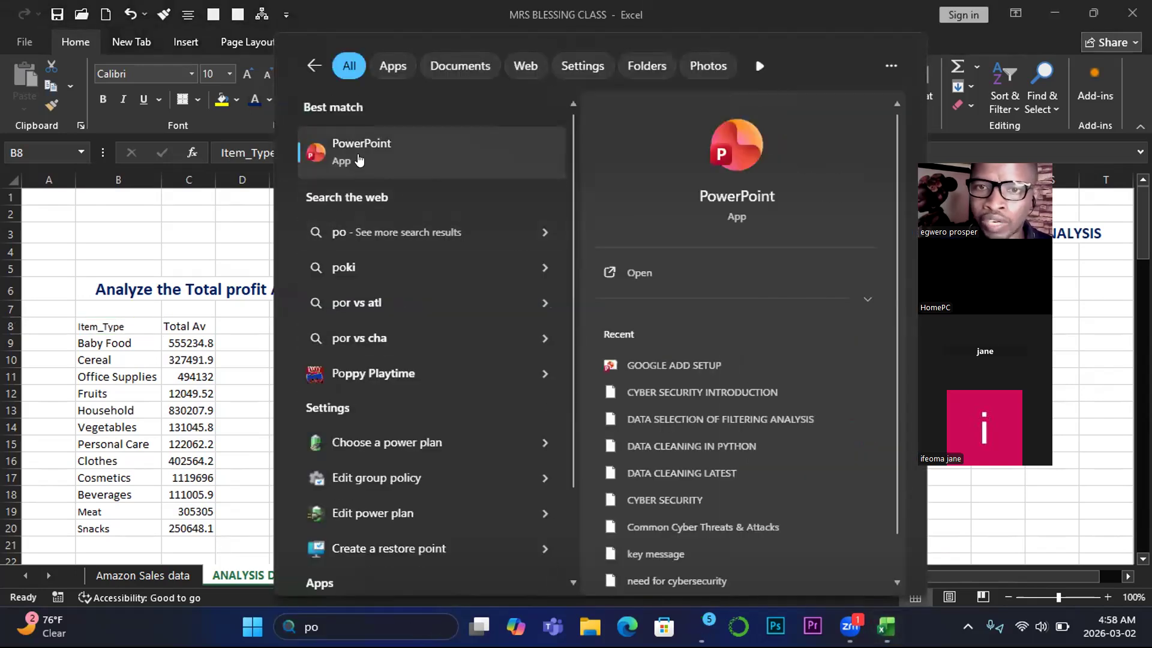
pyautogui.click(359, 159)
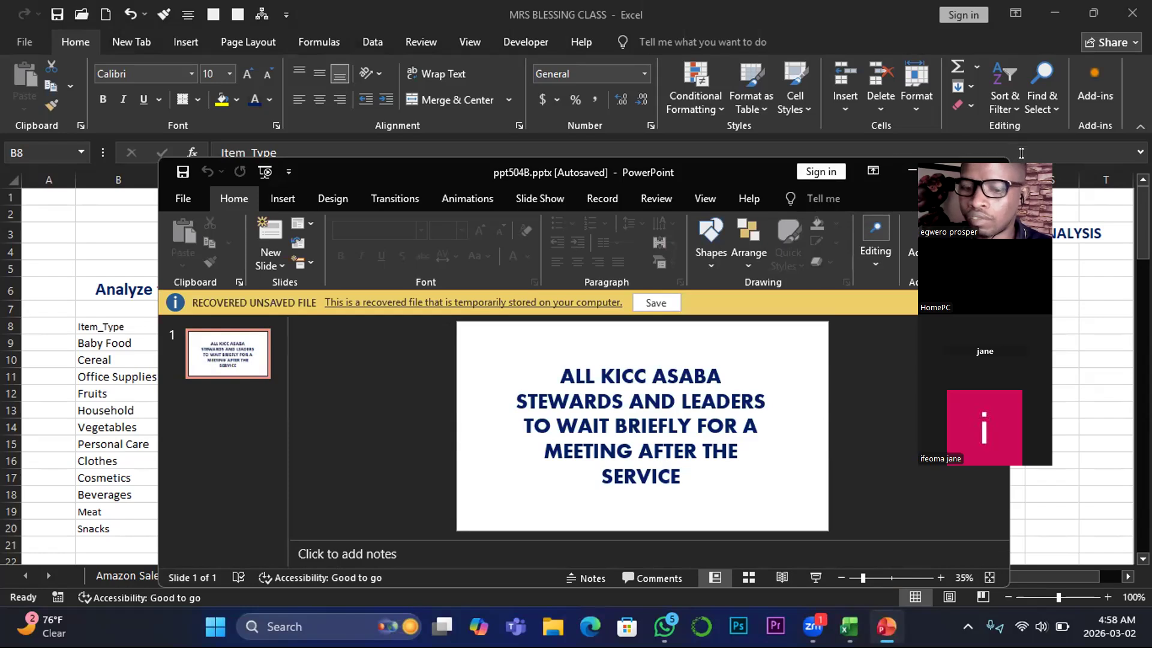
pyautogui.moveTo(1021, 154); pyautogui.dragTo(670, 531)
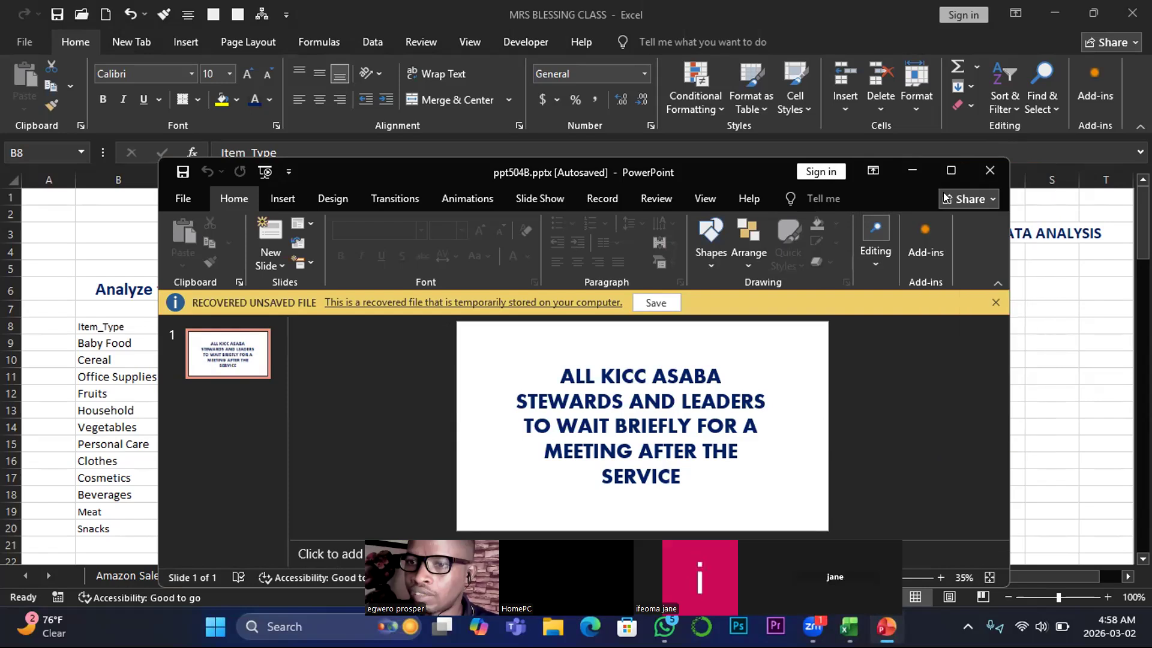
pyautogui.click(949, 171)
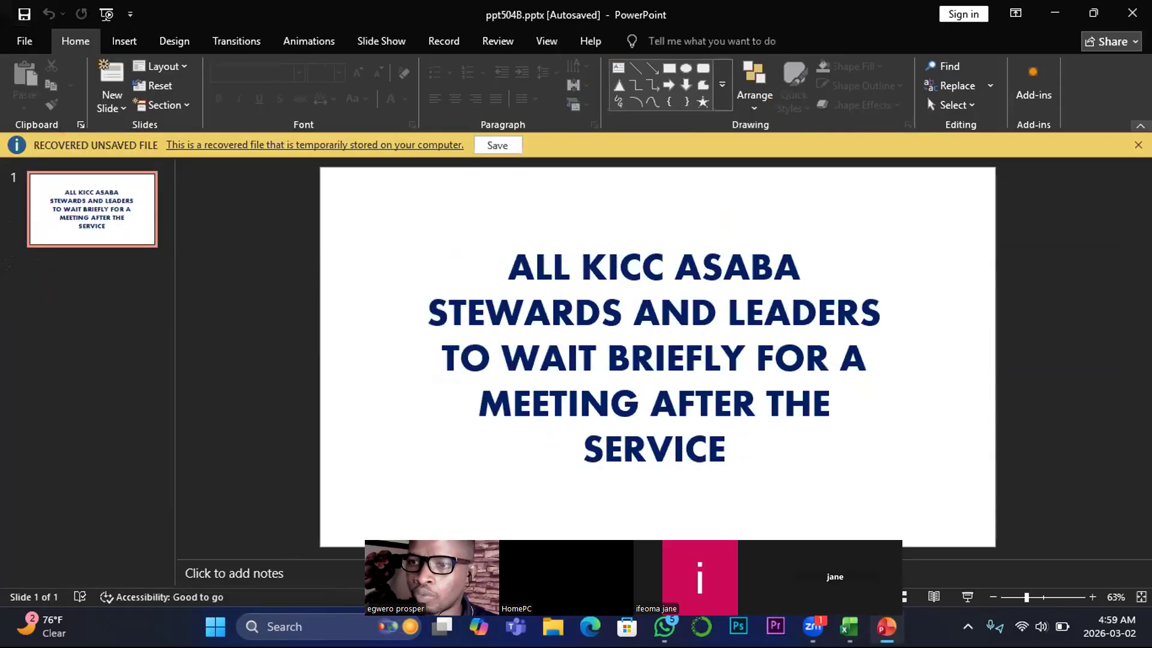
pyautogui.click(1138, 145)
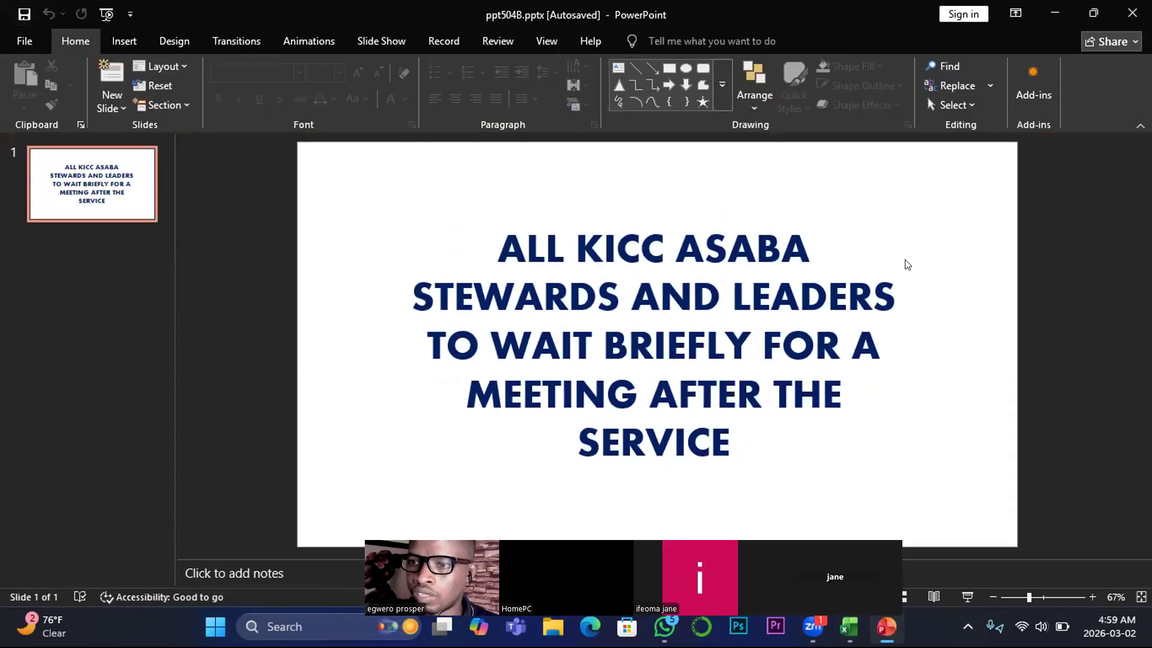
# - Delete the text box with the stewards and leaders meeting announcement from slide 1, leaving the slide blank
pyautogui.click(686, 239)
pyautogui.click(667, 218)
pyautogui.press('Delete')
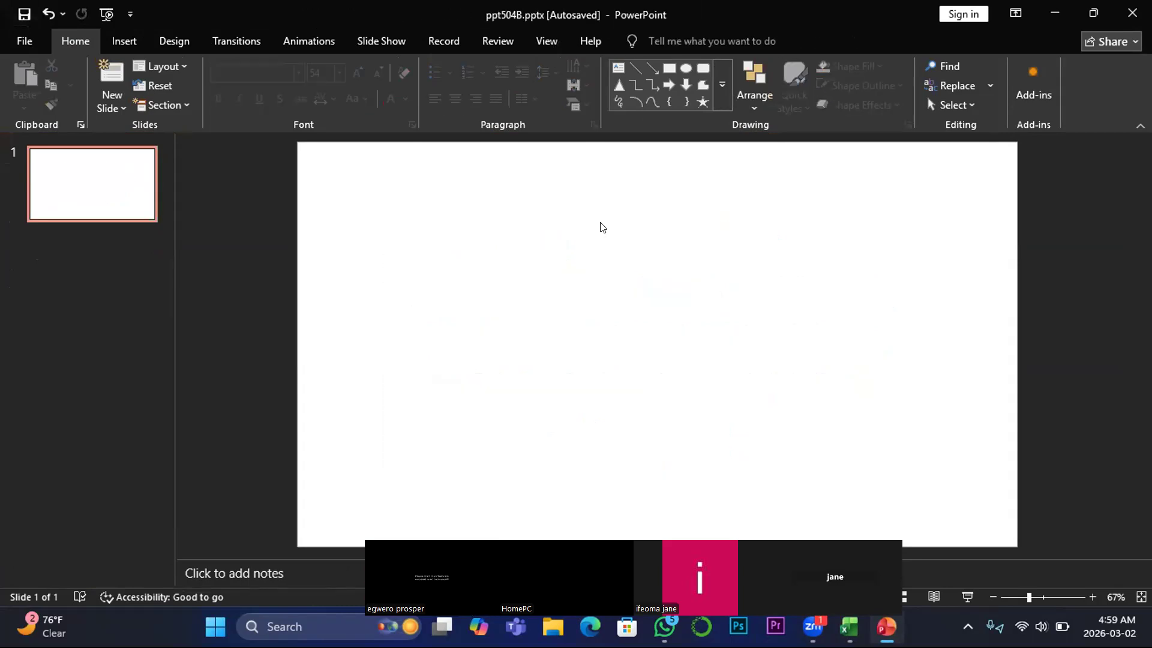
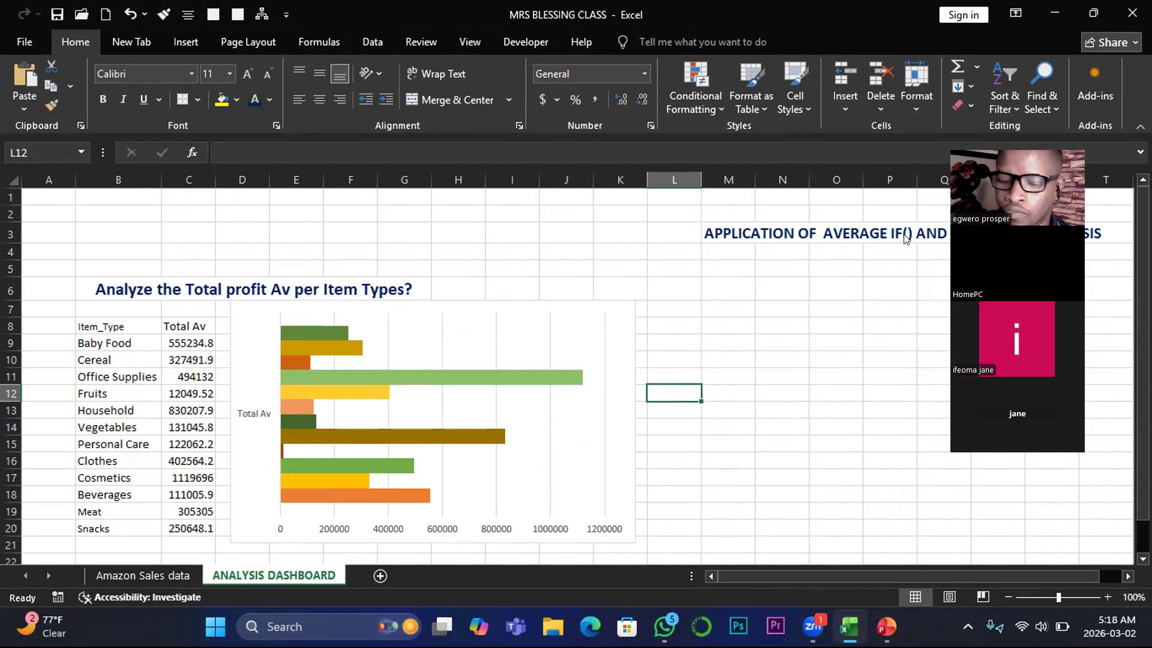
pyautogui.moveTo(1065, 134); pyautogui.dragTo(1071, 110)
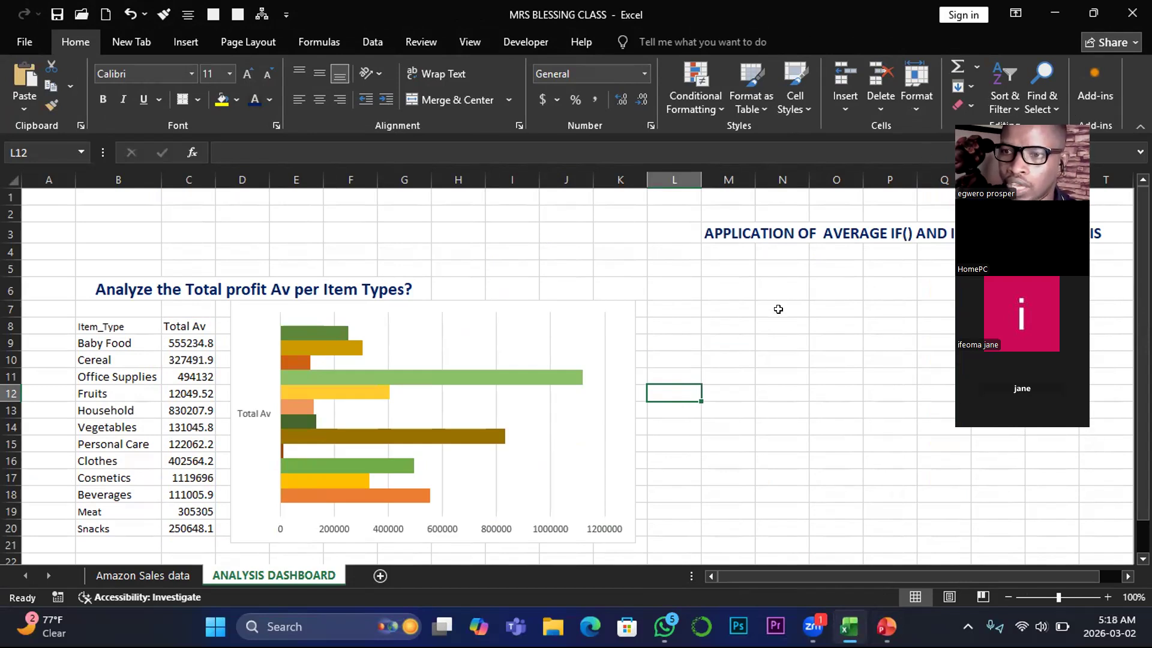
pyautogui.click(657, 372)
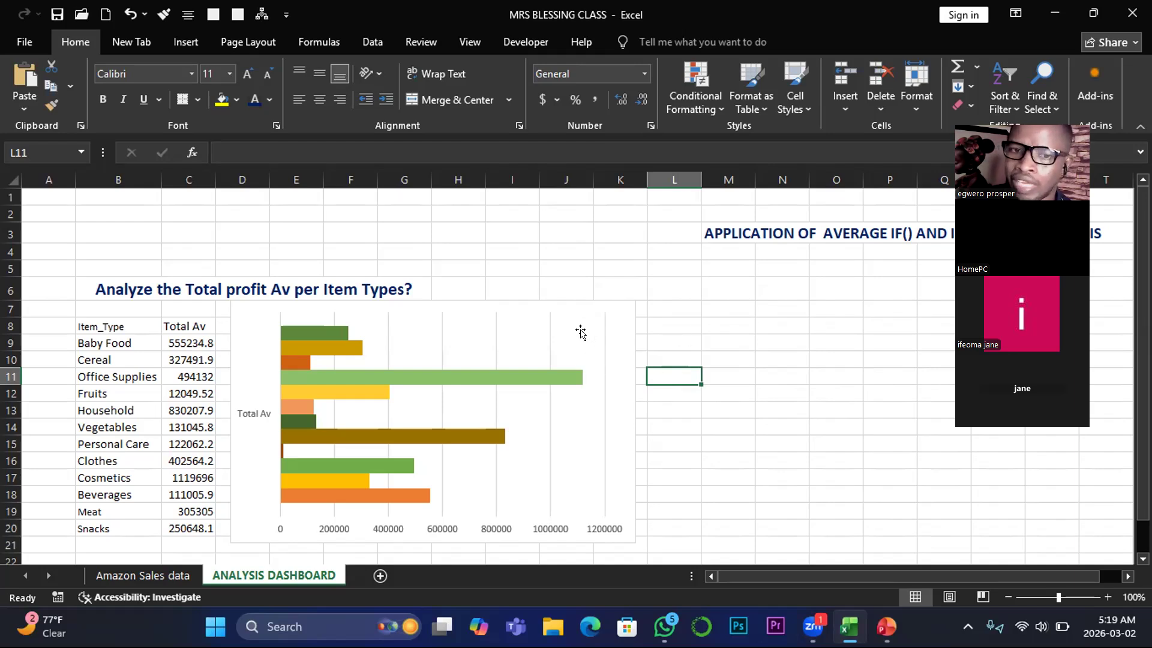
# - Move the Total Av bar chart right to start around column H, freeing the columns beside the item type table
pyautogui.click(390, 337)
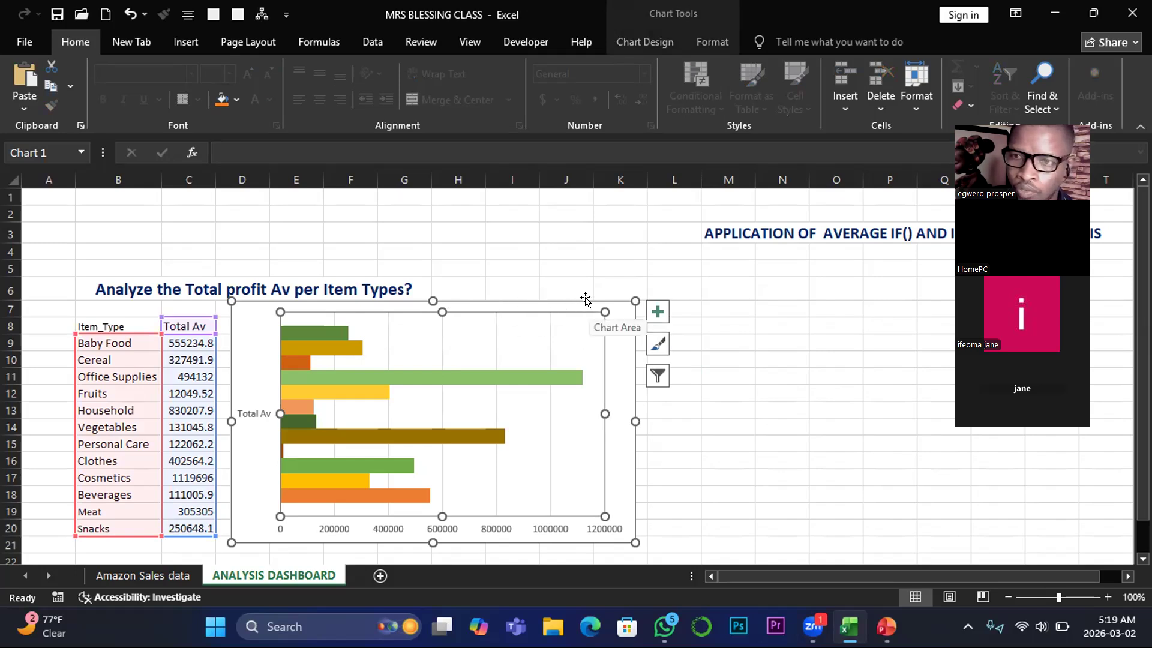
pyautogui.moveTo(585, 300)
pyautogui.mouseDown()
pyautogui.moveTo(860, 291)
pyautogui.moveTo(628, 316)
pyautogui.moveTo(580, 301)
pyautogui.moveTo(818, 283)
pyautogui.mouseUp()
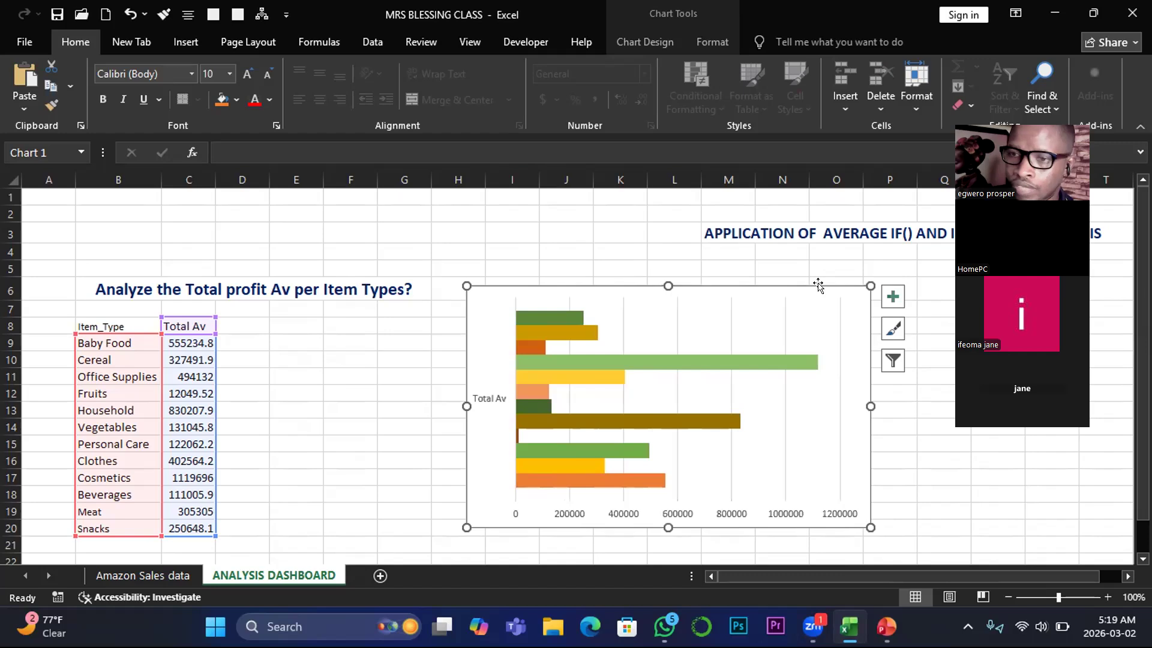
pyautogui.click(355, 356)
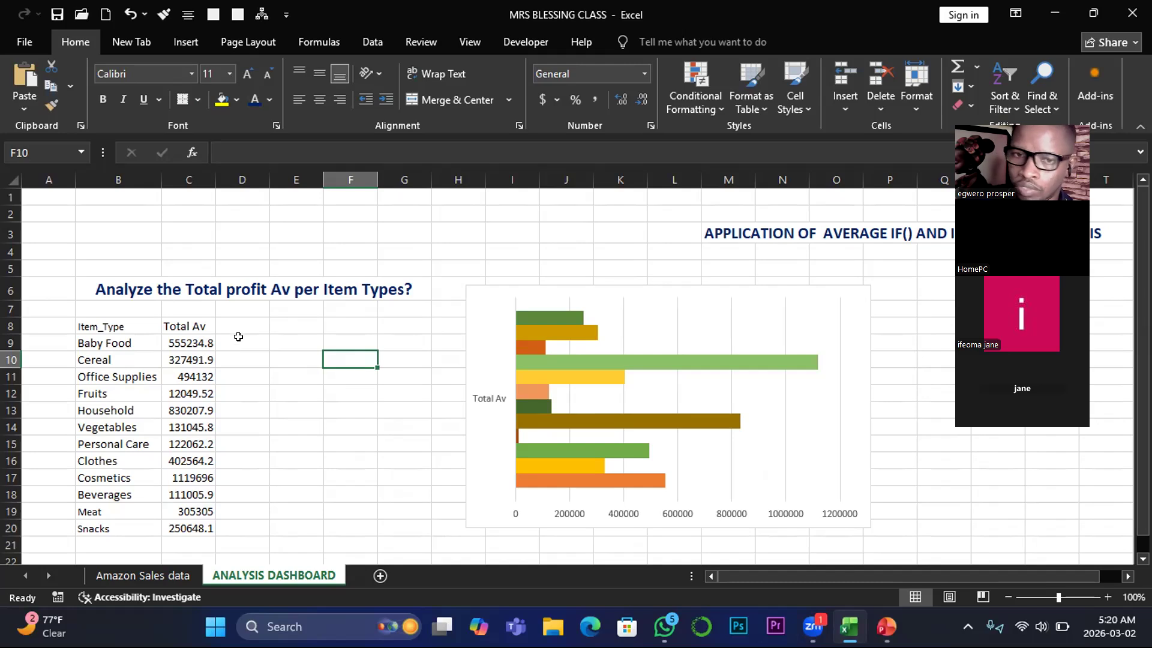
# - Add the column header Reward in cell D8, next to Total Av
pyautogui.click(238, 323)
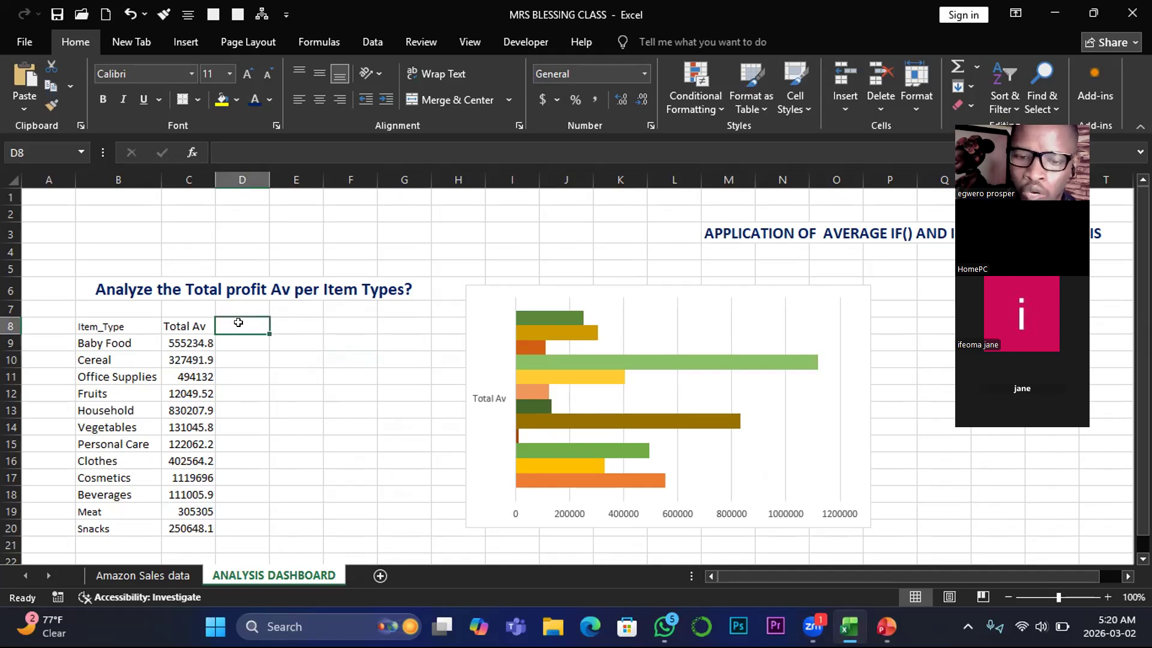
pyautogui.write('r')
pyautogui.press('BackSpace')
pyautogui.write('Re')
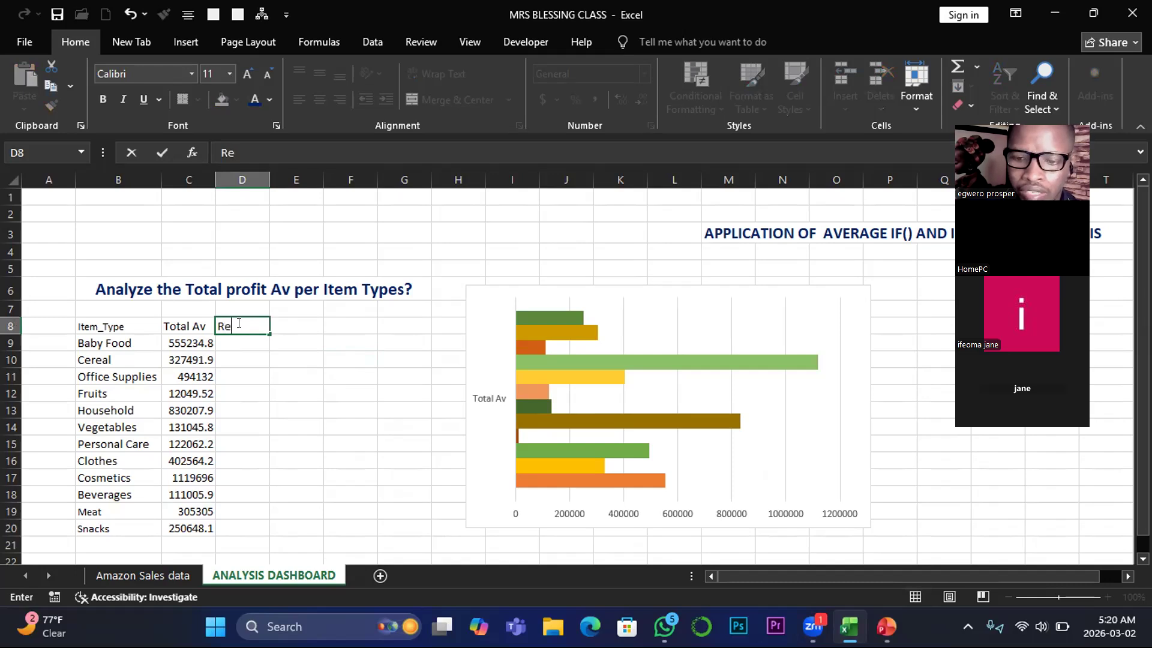
pyautogui.write('ward')
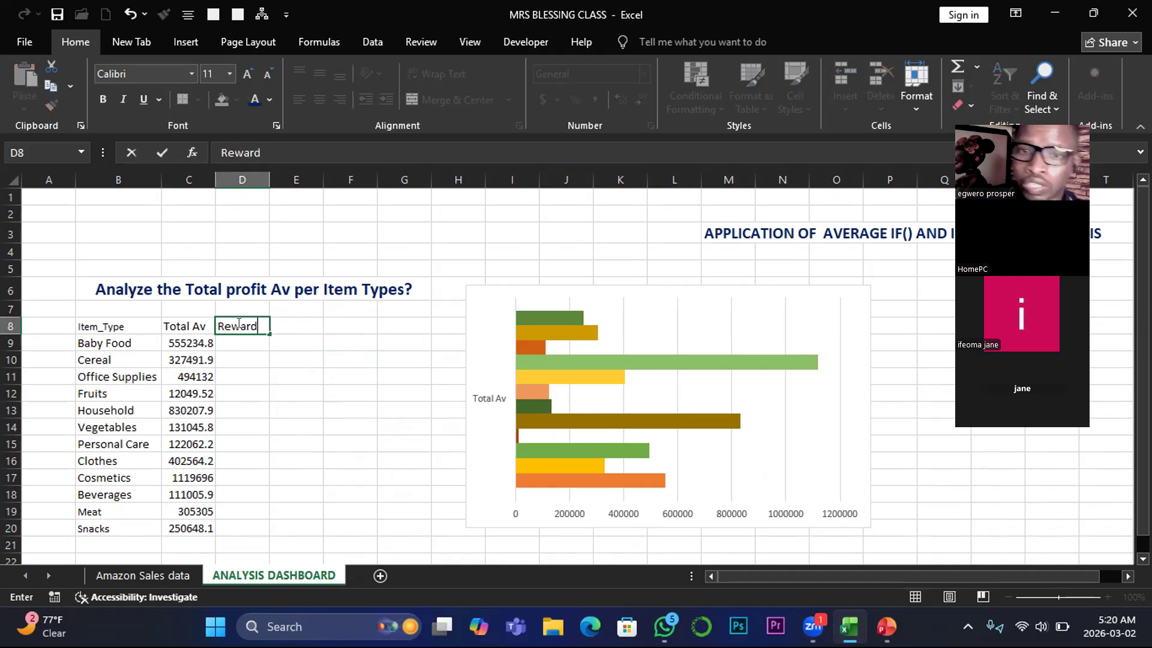
pyautogui.press('Return')
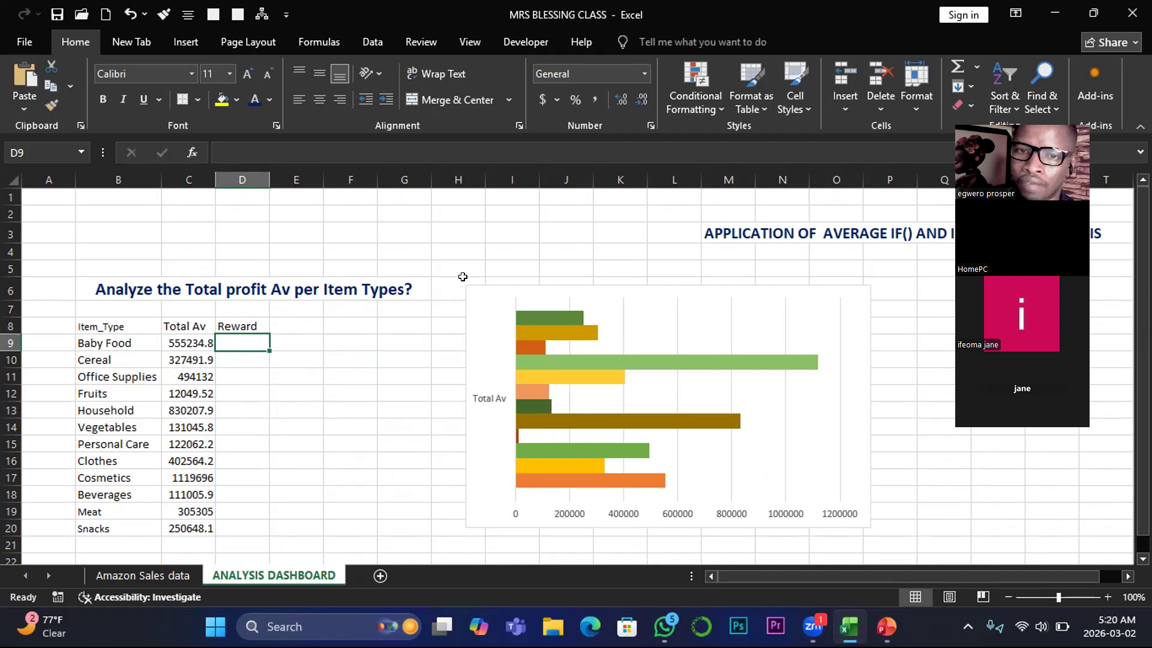
# - List the reward names car, gen and fan in cells J2 to J4
pyautogui.click(552, 207)
pyautogui.write('car')
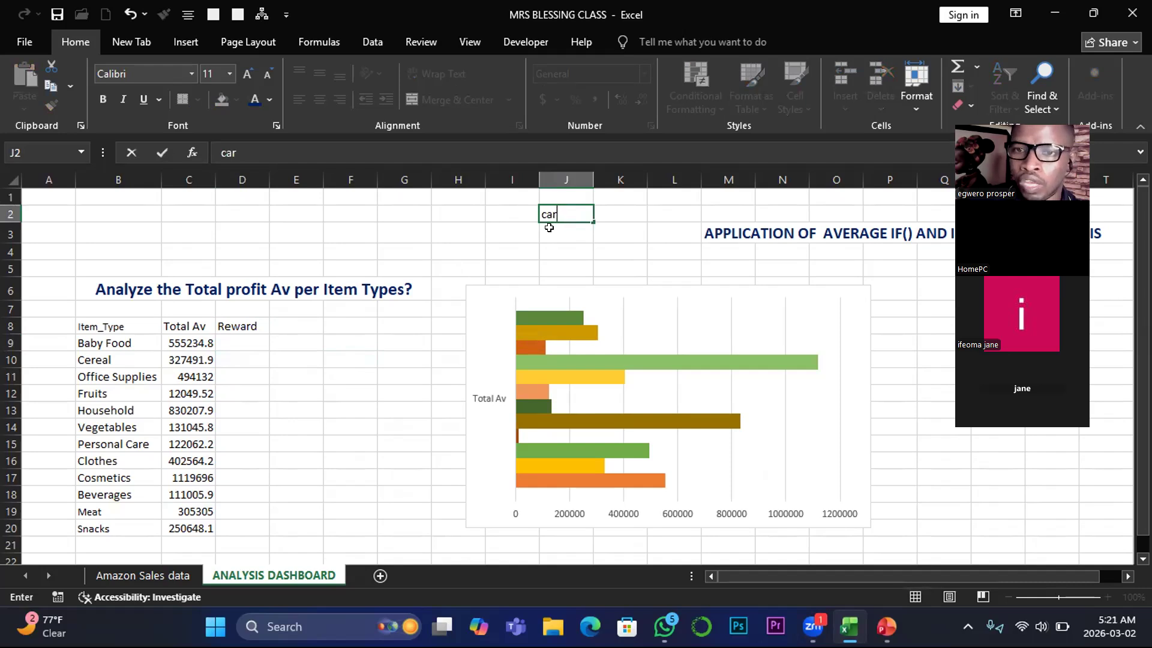
pyautogui.press('Return')
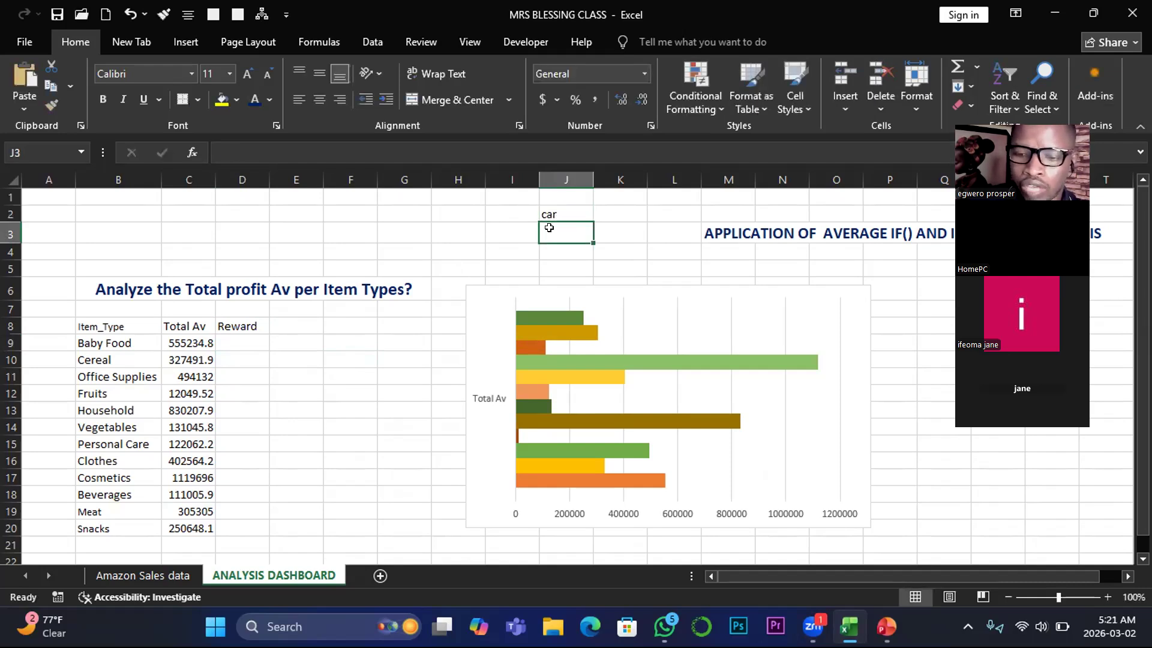
pyautogui.write('gen')
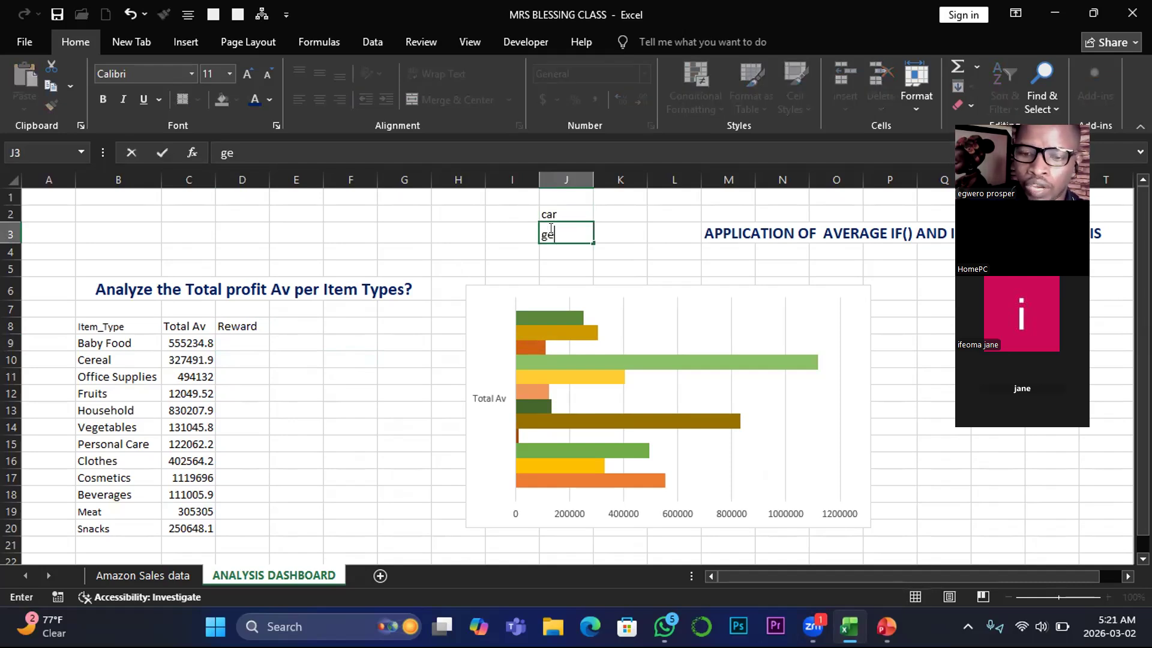
pyautogui.press('Return')
pyautogui.write('fan')
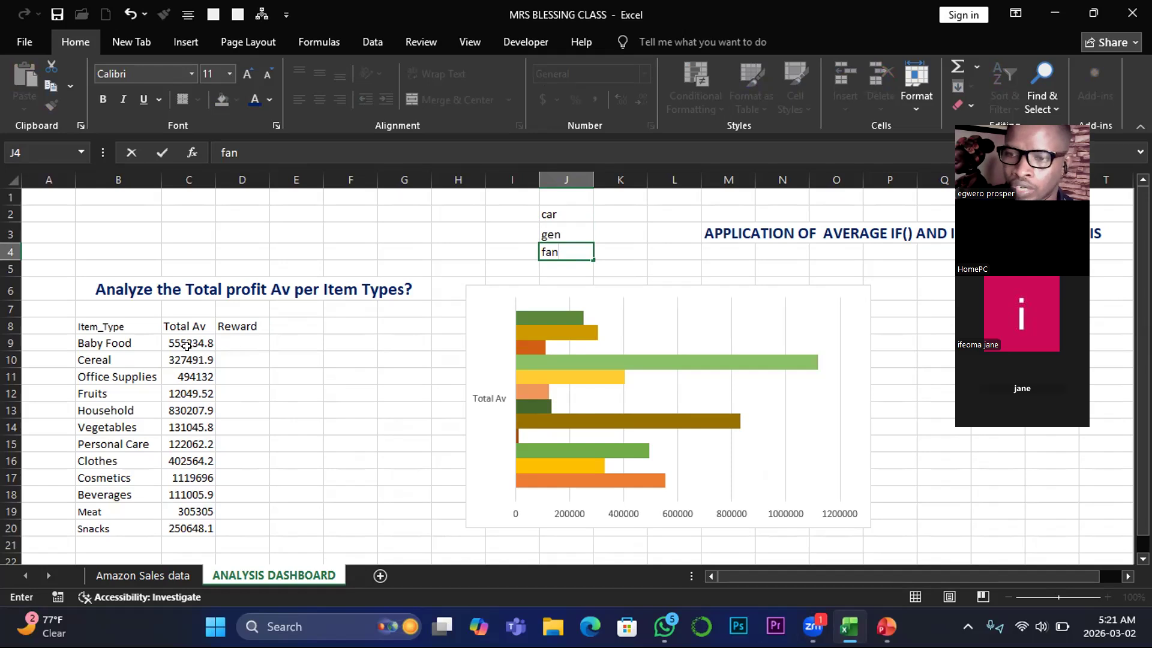
pyautogui.click(227, 343)
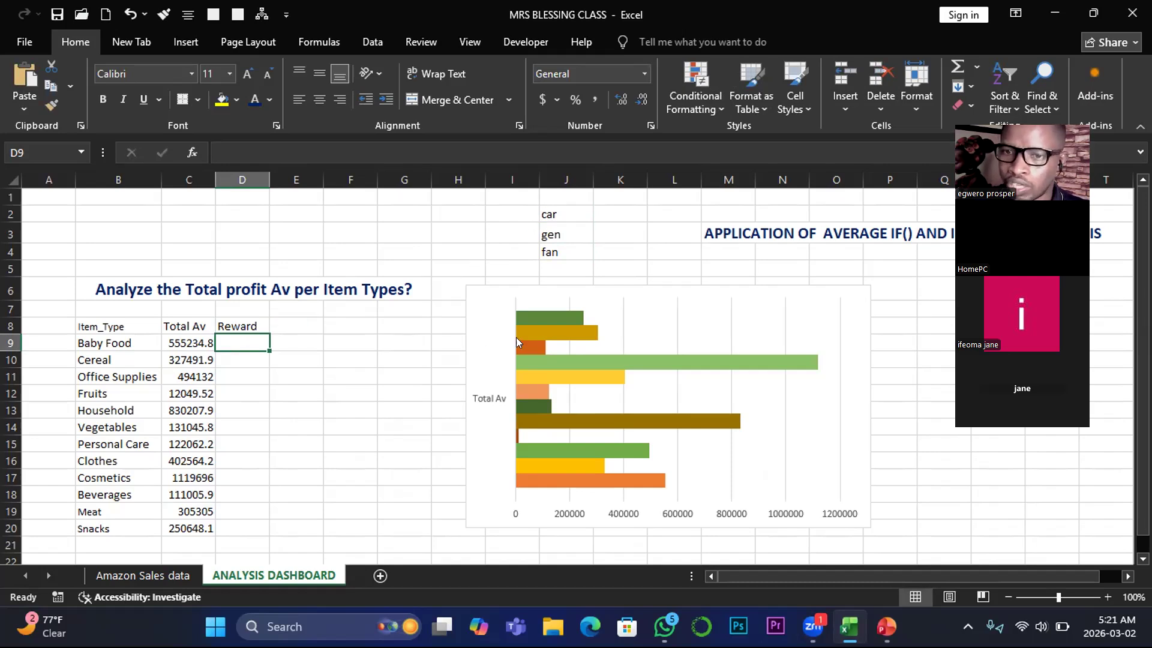
# - Shift the bar chart further right so it starts around column L
pyautogui.click(498, 324)
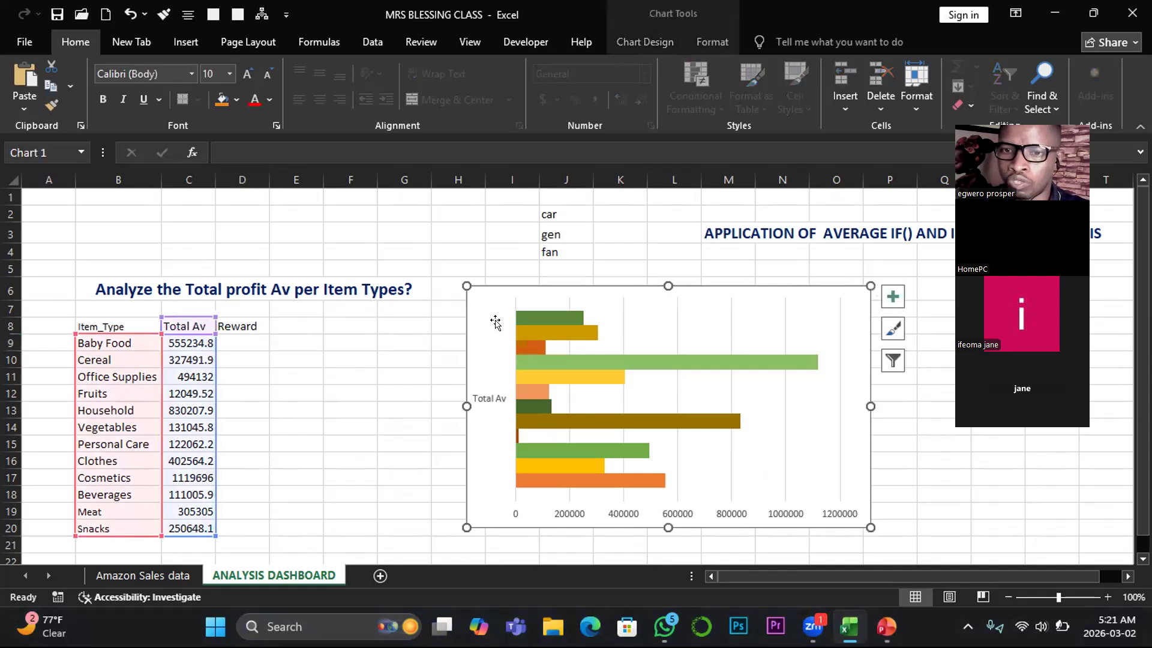
pyautogui.moveTo(466, 312); pyautogui.dragTo(670, 315)
# - Start an IF formula in D9 with the logical test C9>=900000
pyautogui.click(236, 343)
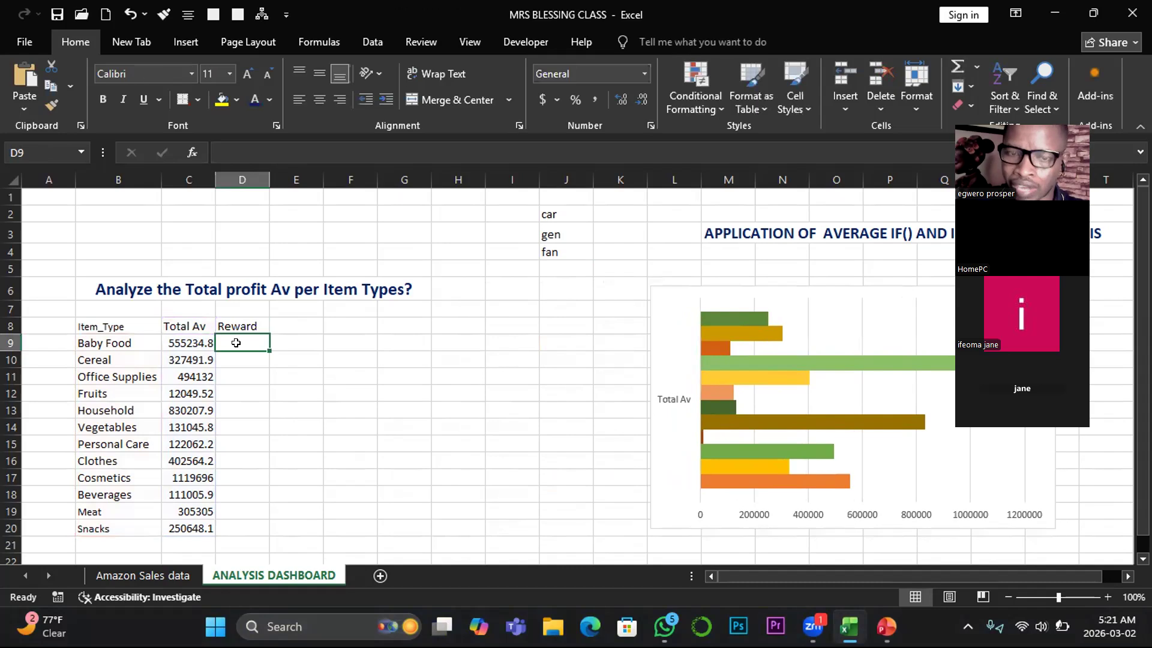
pyautogui.write('=')
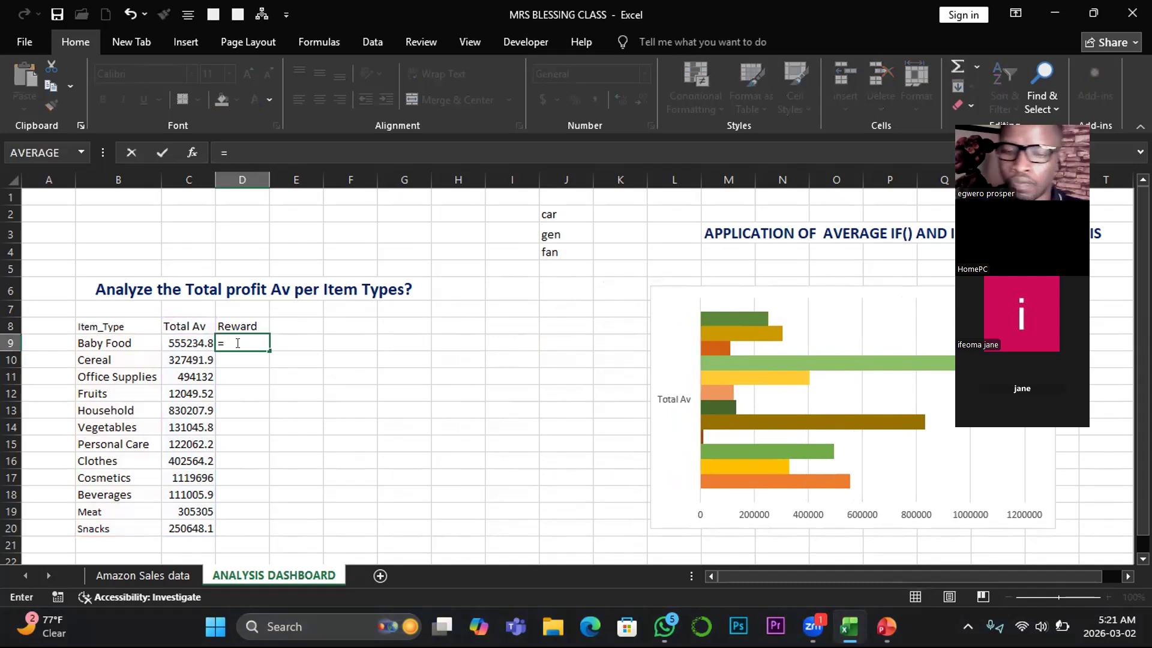
pyautogui.write('@')
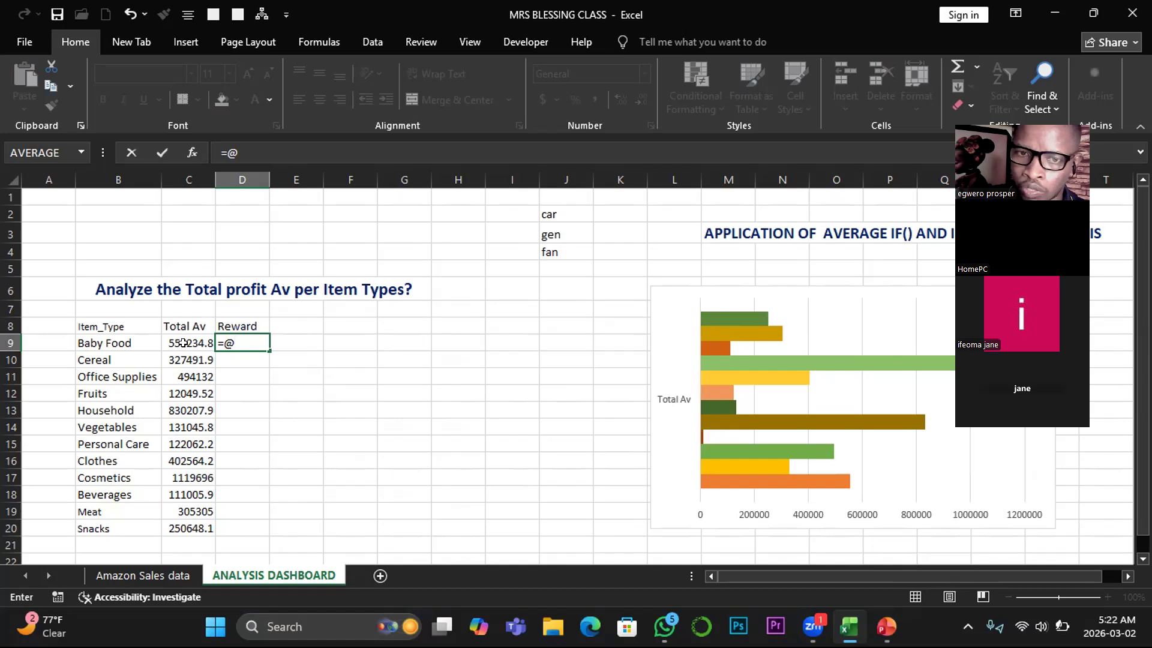
pyautogui.write('if')
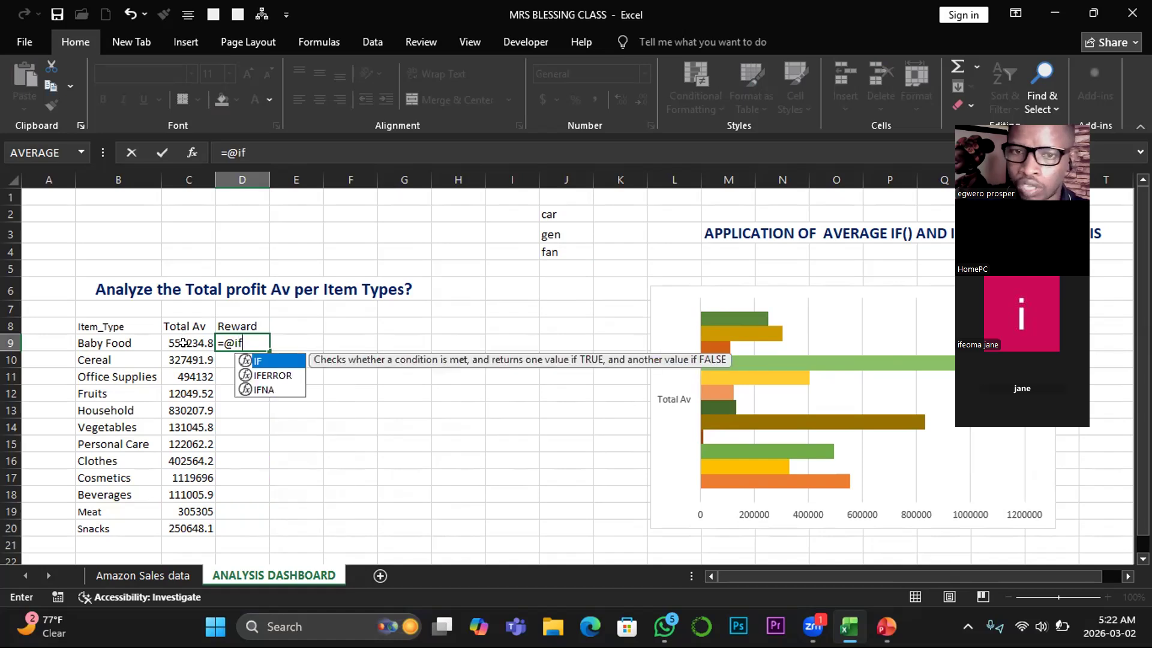
pyautogui.write('(')
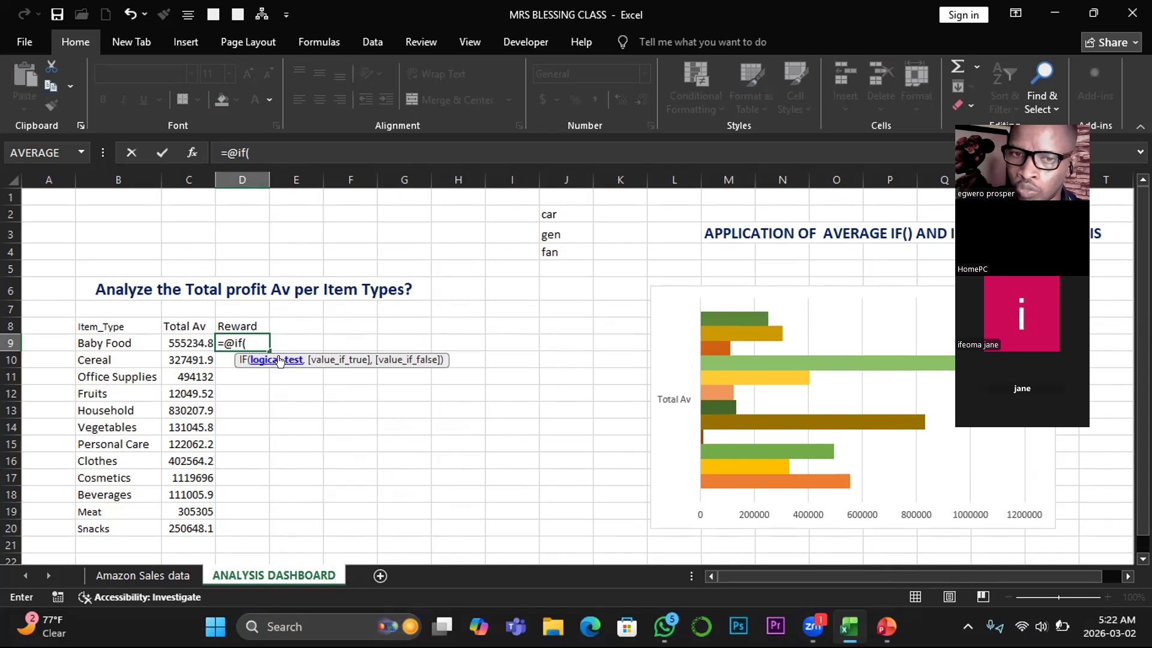
pyautogui.click(174, 342)
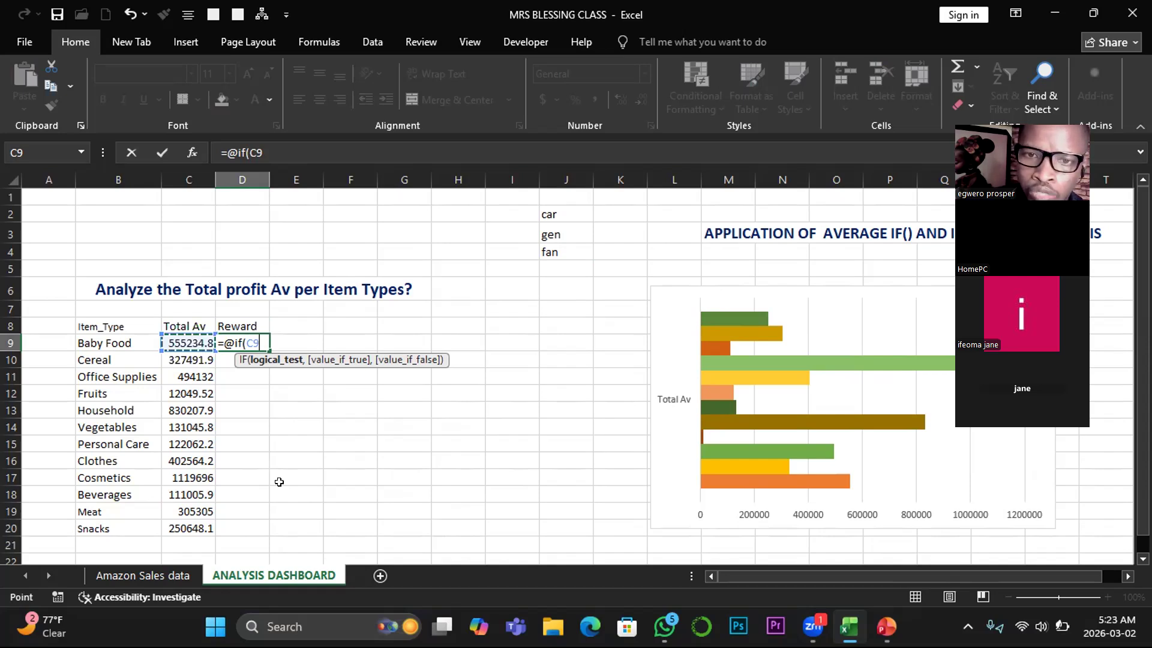
pyautogui.write('>')
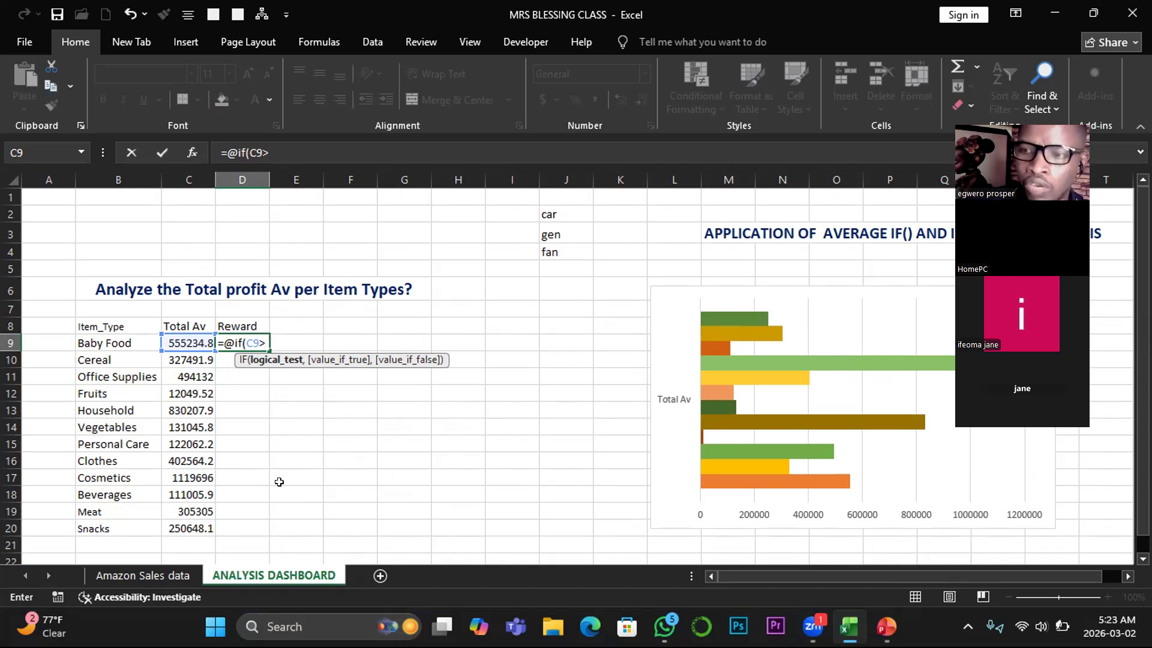
pyautogui.write('=')
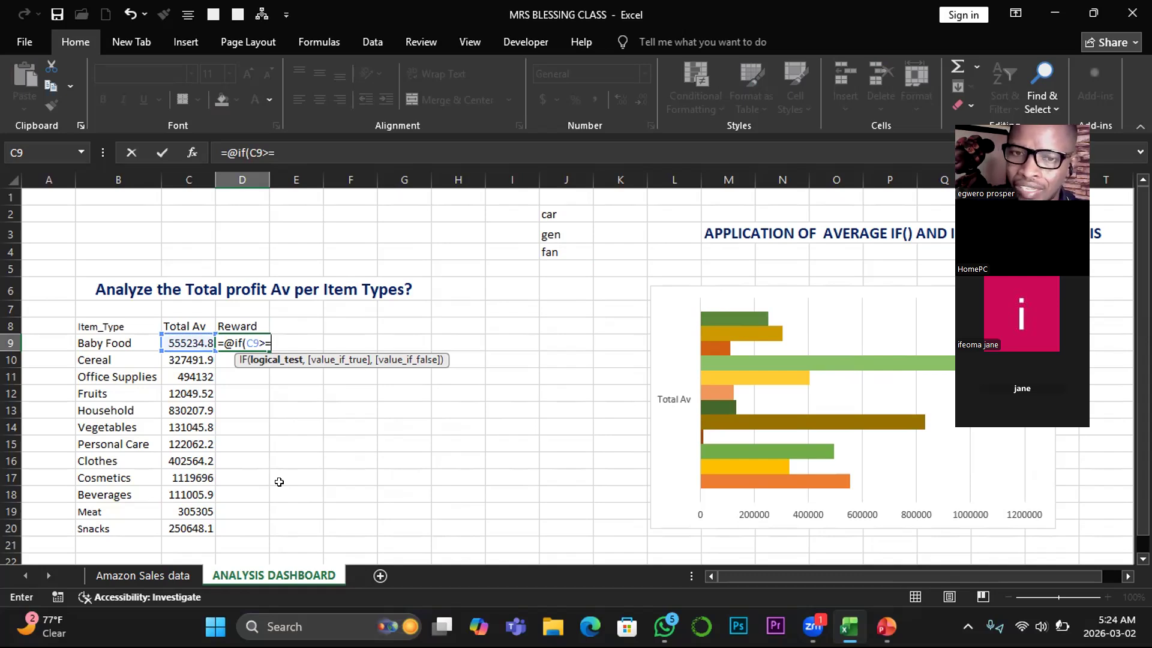
pyautogui.write('90')
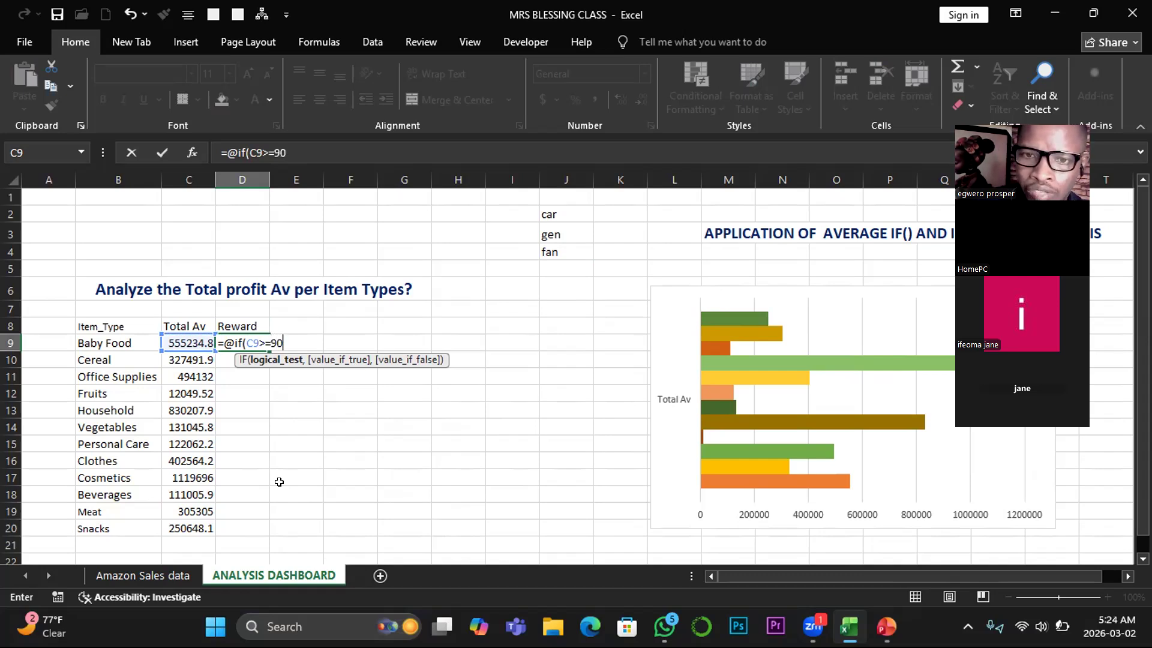
pyautogui.write('0000')
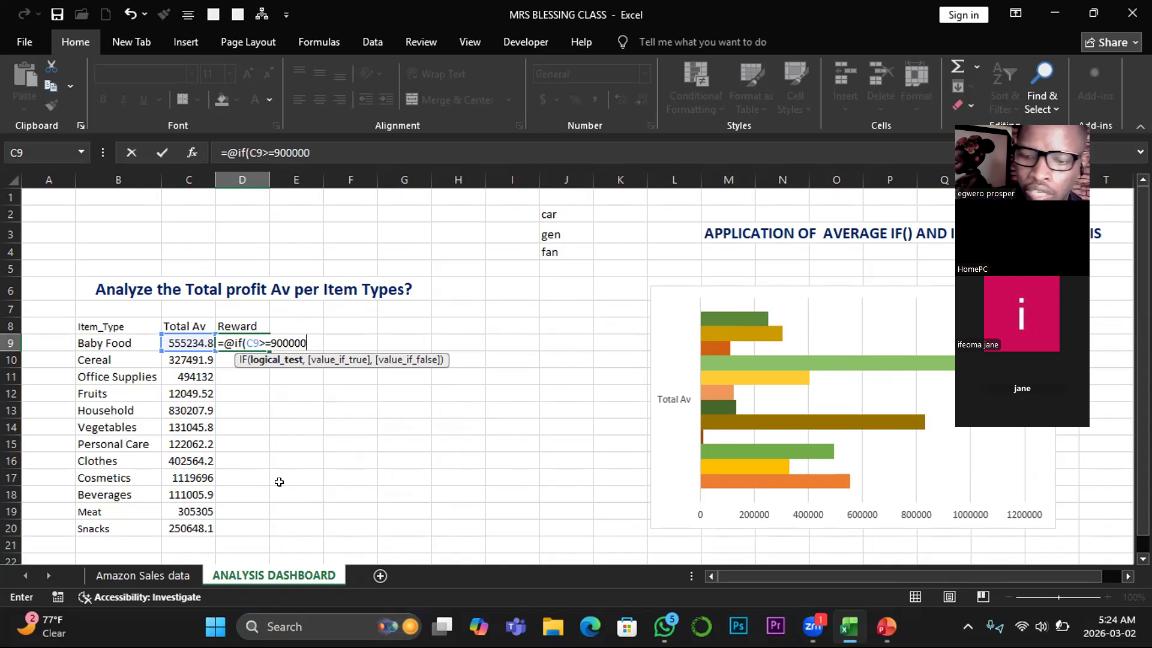
pyautogui.write(',')
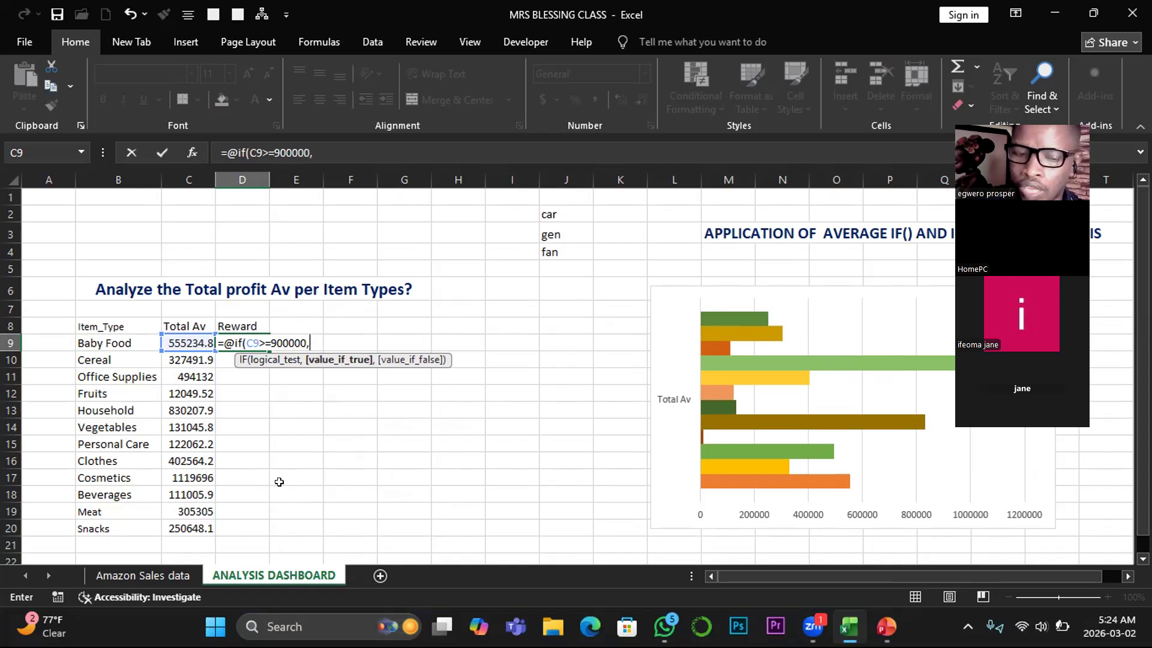
pyautogui.write('"')
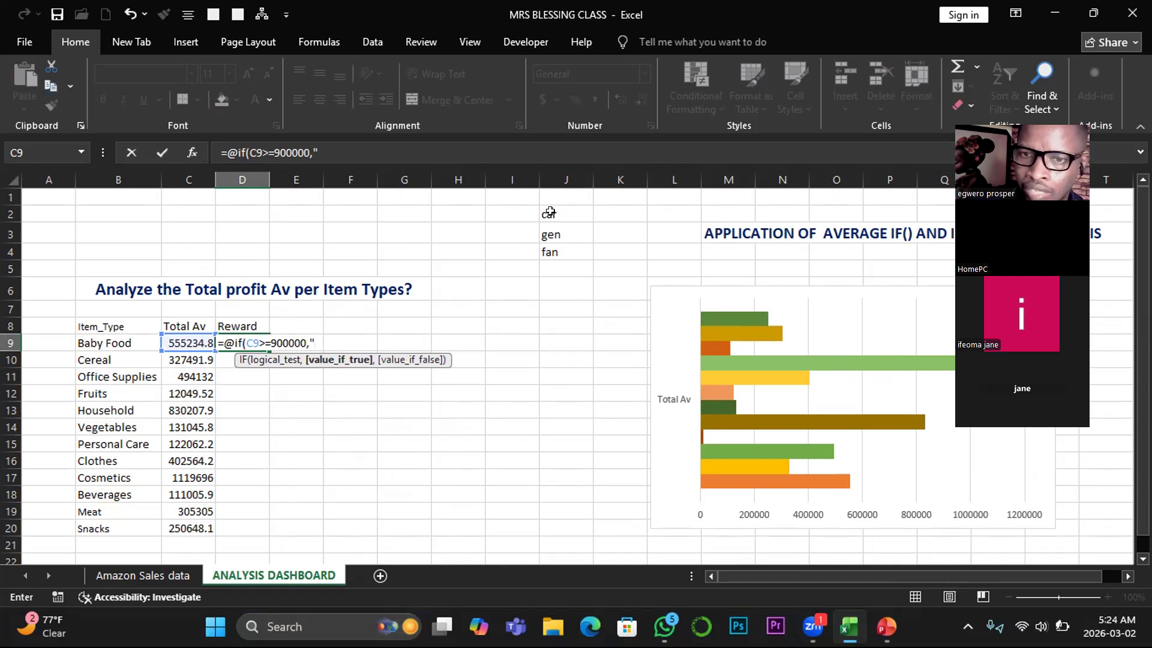
# - Give the D9 IF formula "Car" as its value if true
pyautogui.write('C')
pyautogui.write('a')
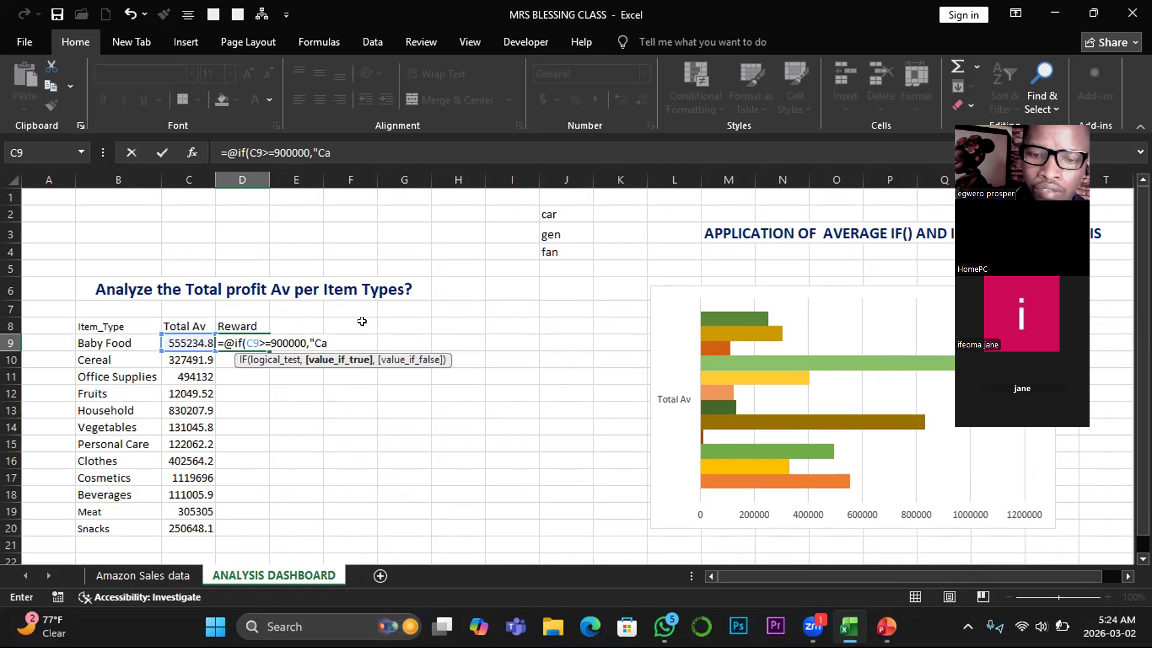
pyautogui.write('r"')
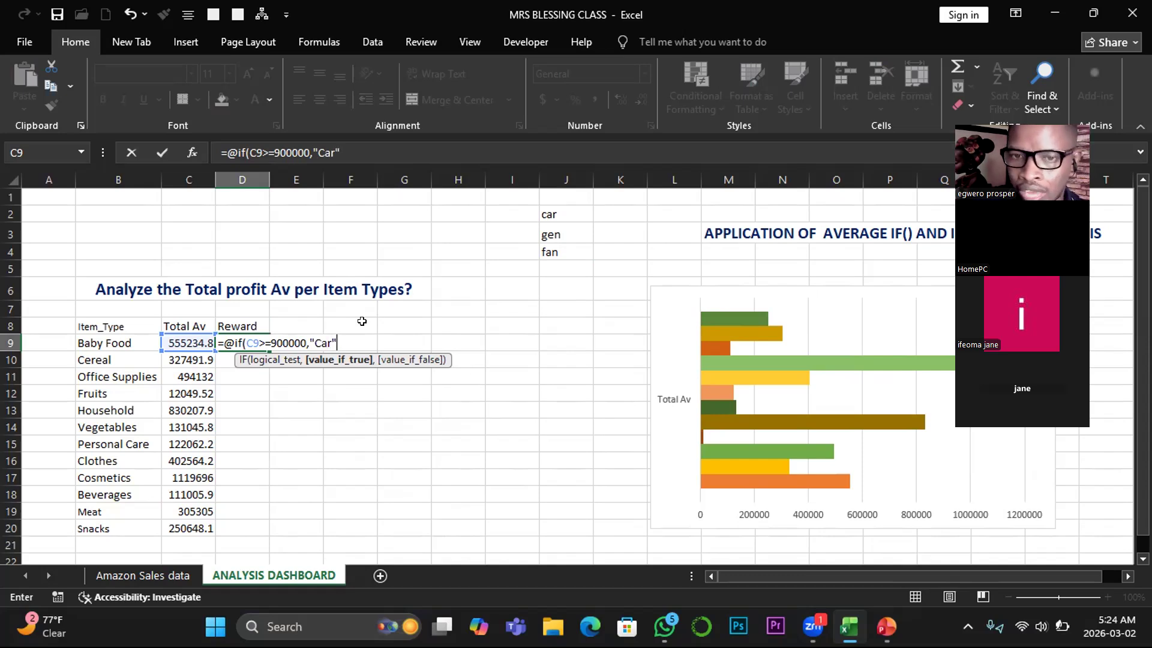
pyautogui.write(',')
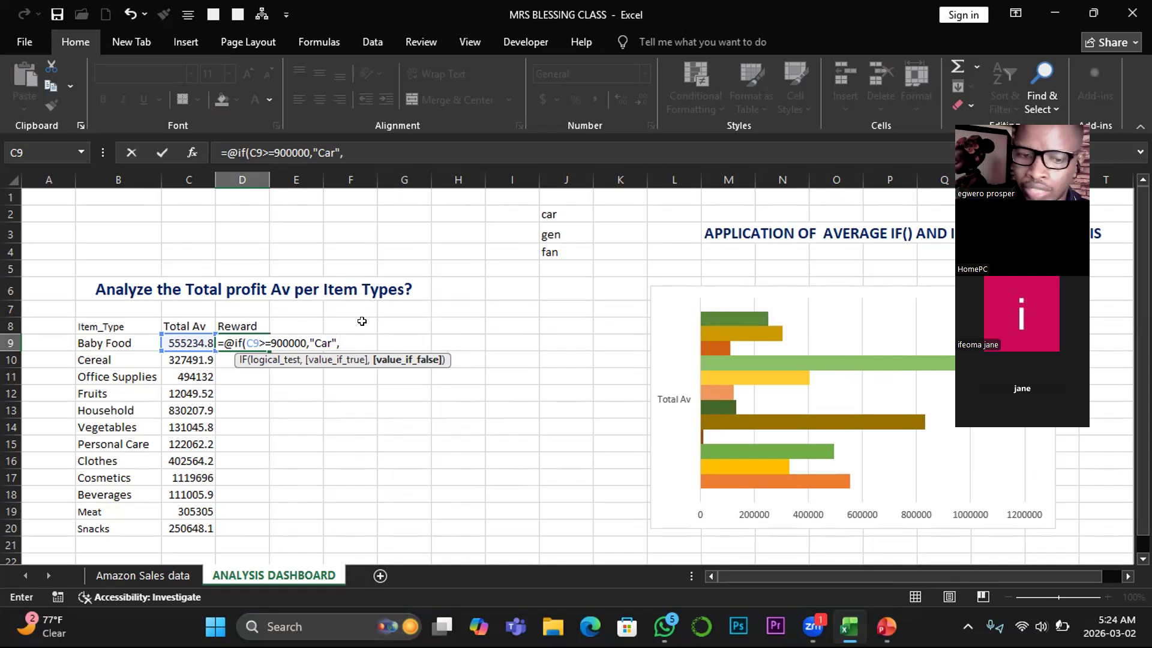
# - Nest a second IF as the value if false in the D9 formula, with the logical test C9>=800000
pyautogui.write('@')
pyautogui.write('if')
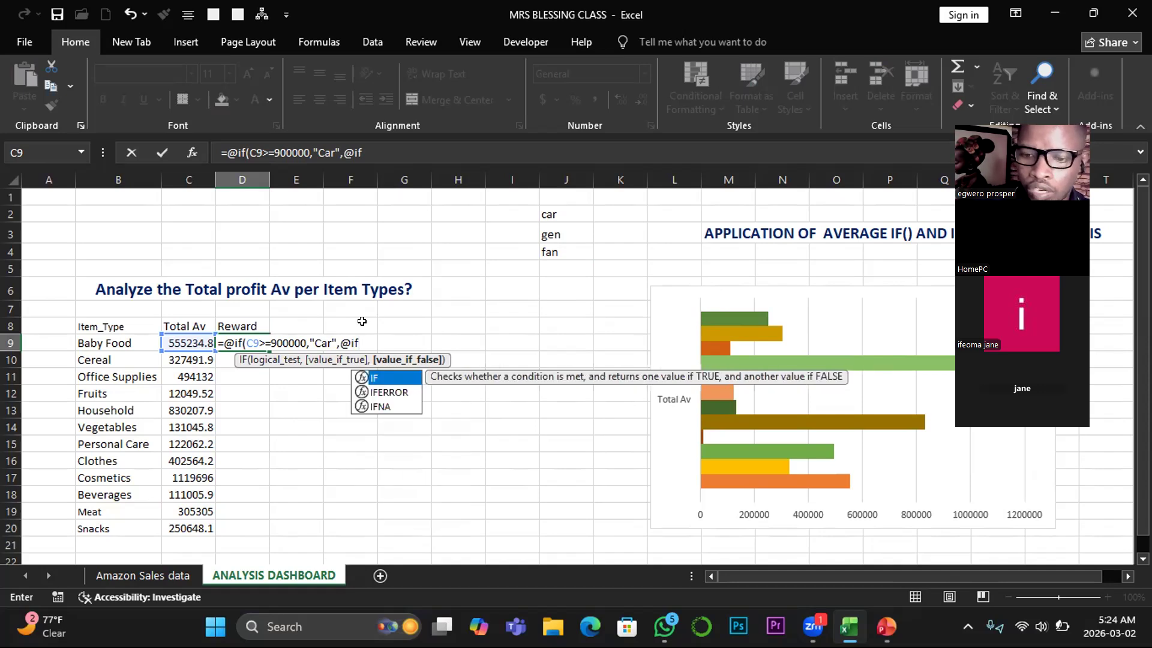
pyautogui.write('(')
pyautogui.click(186, 343)
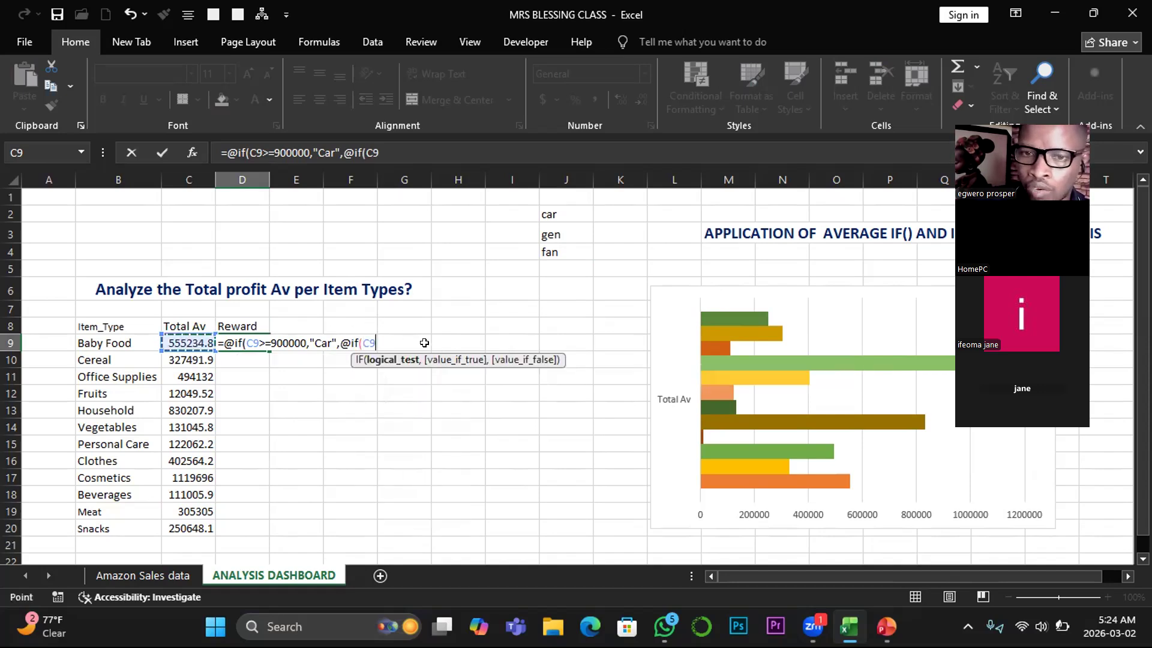
pyautogui.write('>=')
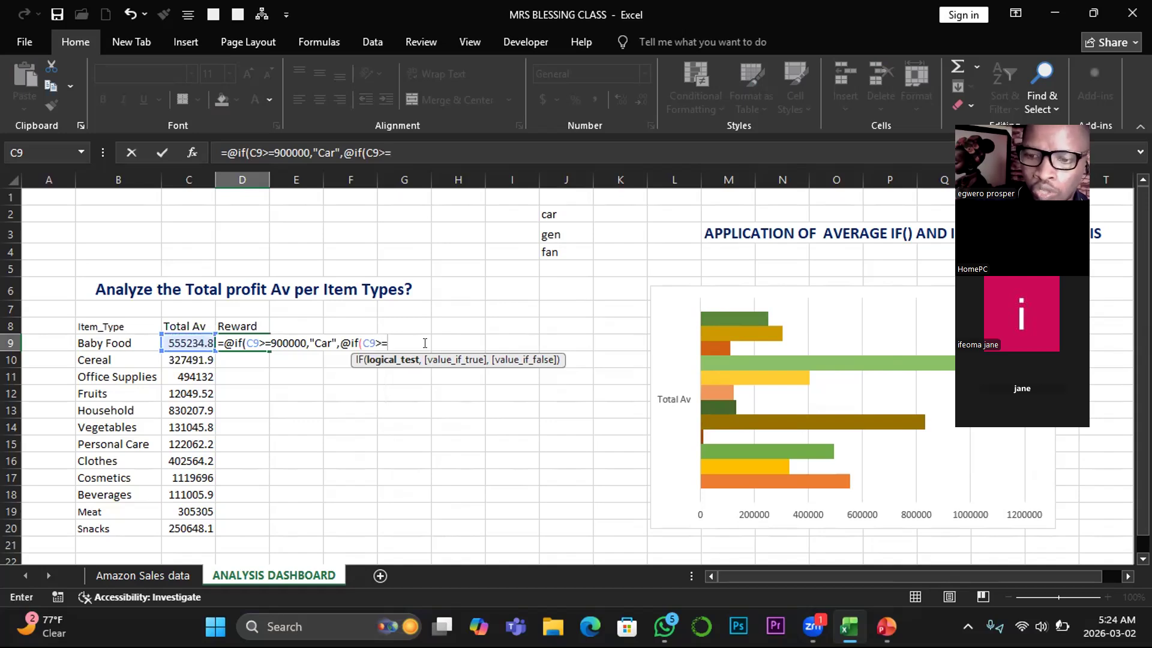
pyautogui.write('800000,')
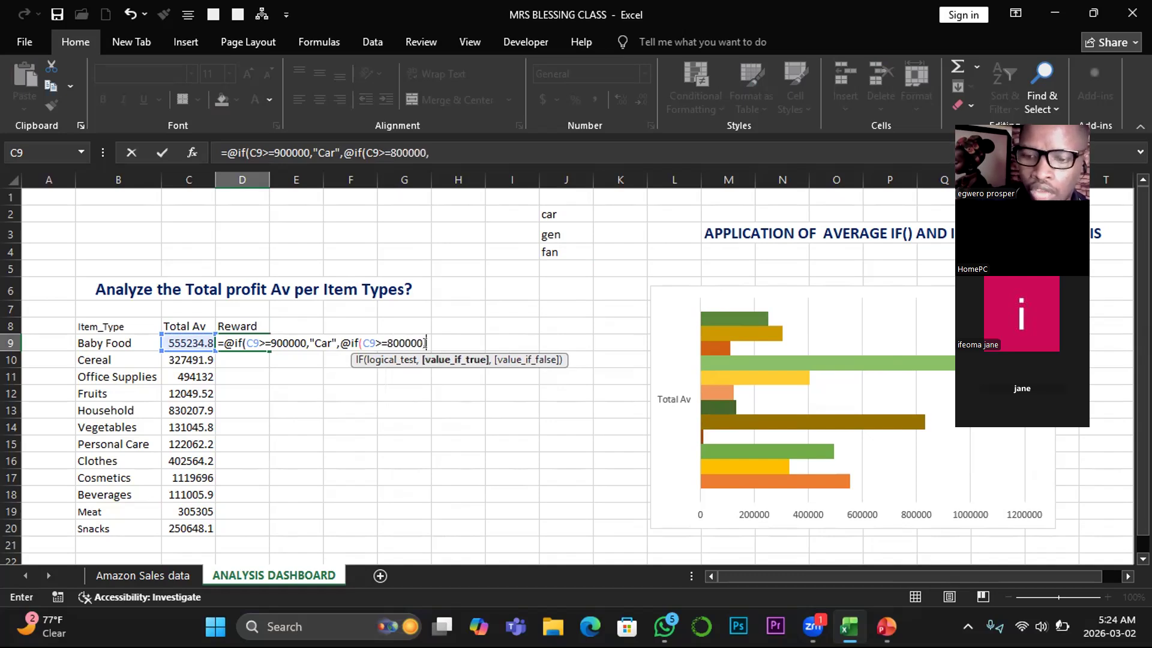
pyautogui.write('"')
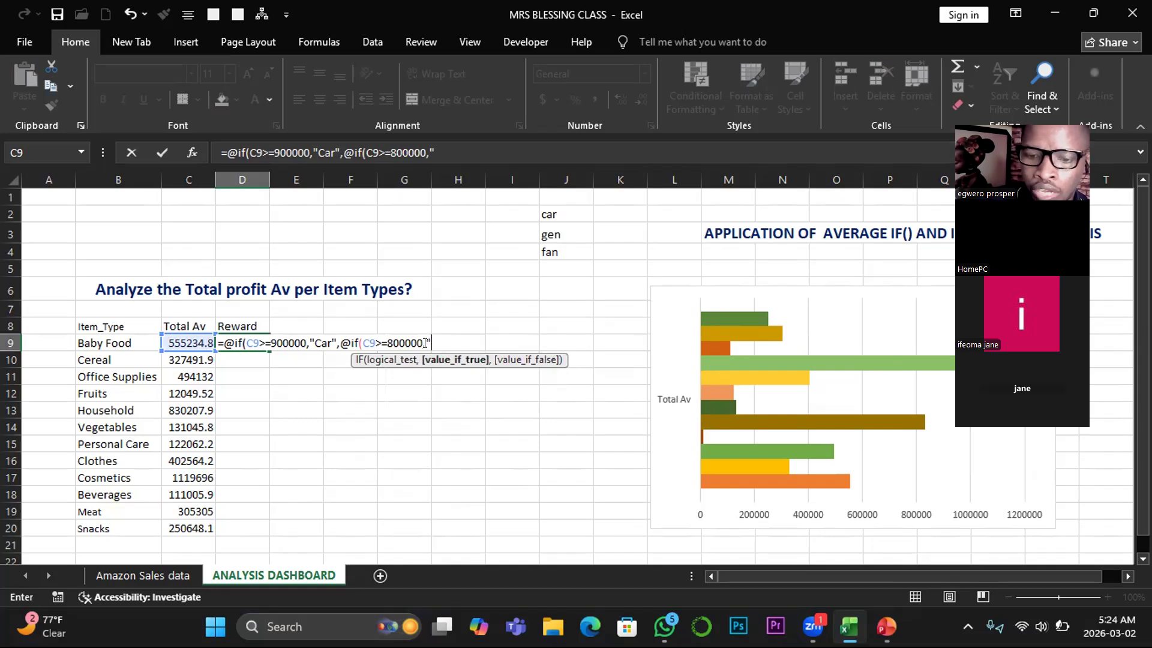
pyautogui.write('Gen')
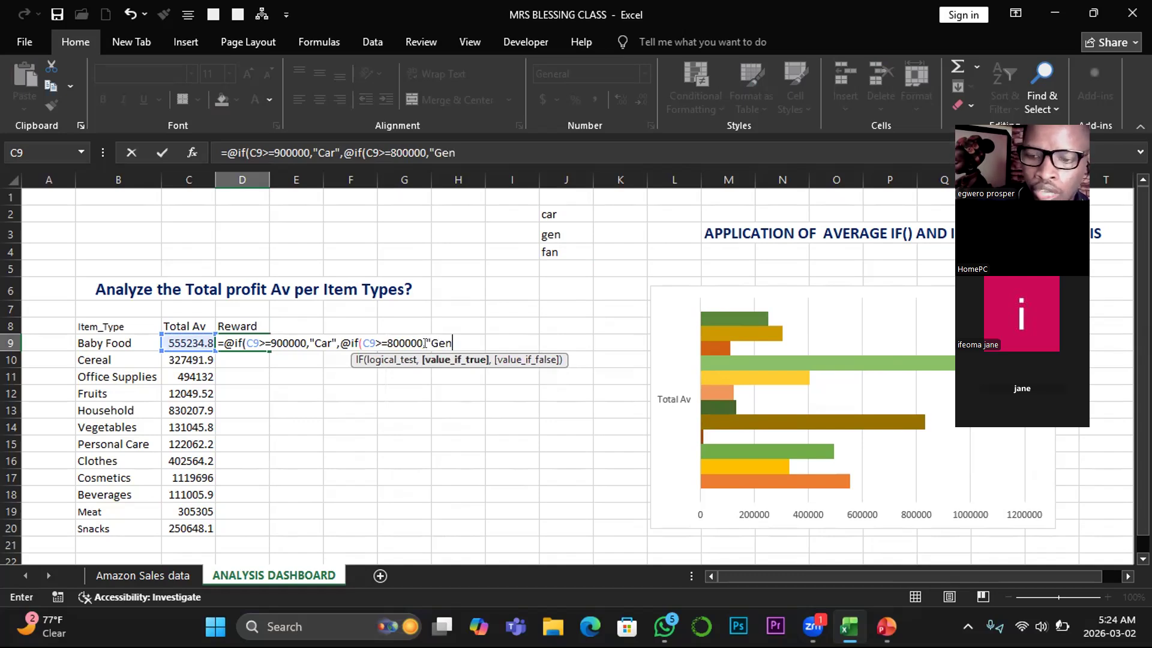
pyautogui.write('",')
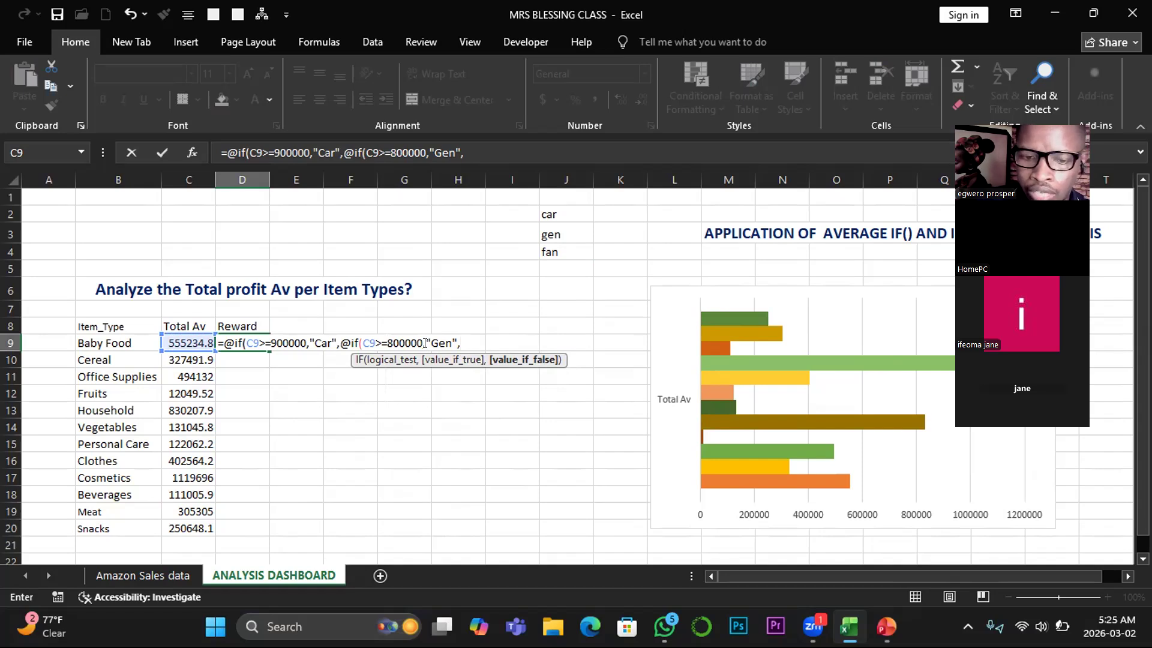
# - Nest a third IF as the value if false of the second one in D9, with the logical test C9>=500000
pyautogui.write('@i')
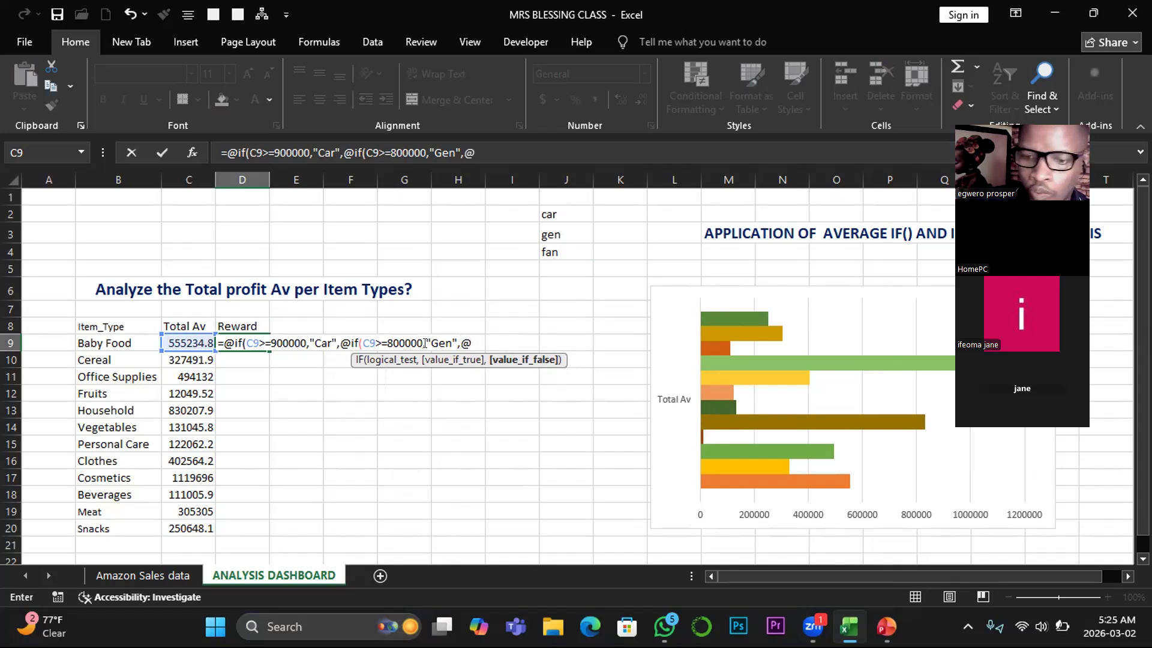
pyautogui.write('f')
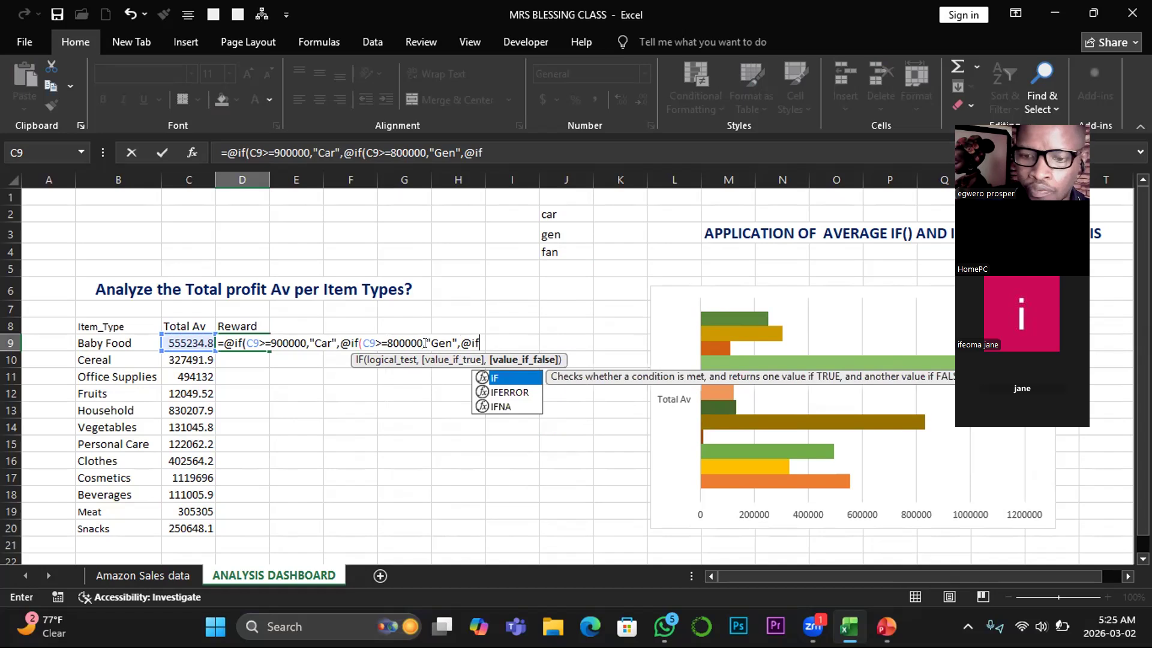
pyautogui.write('(')
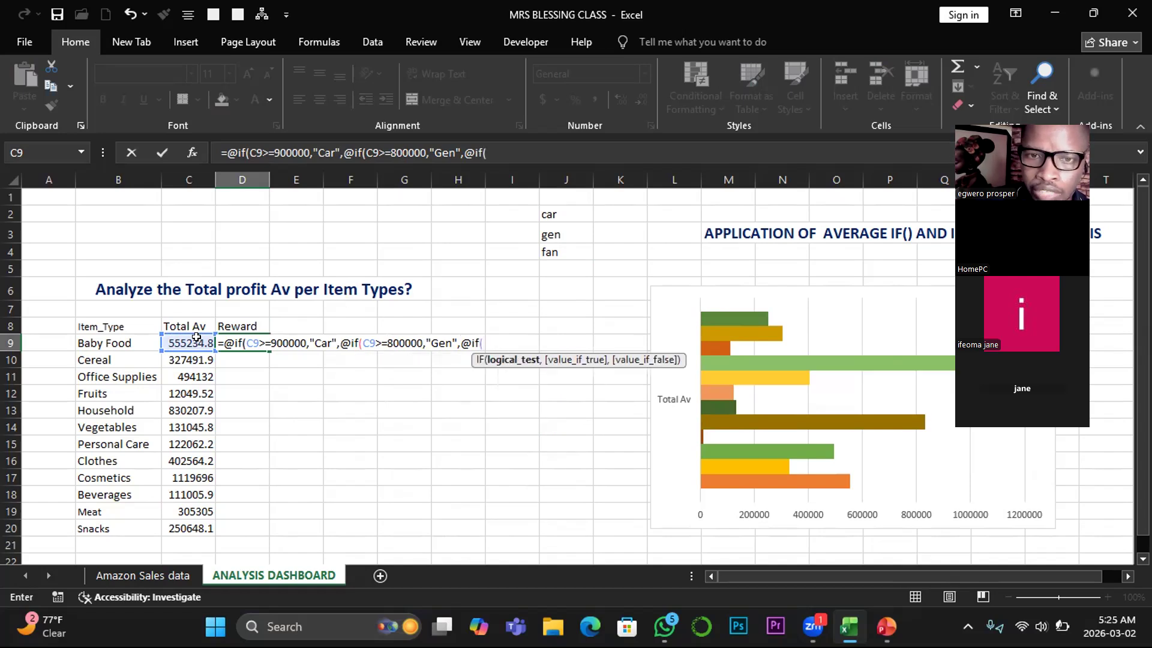
pyautogui.click(187, 338)
pyautogui.write('>')
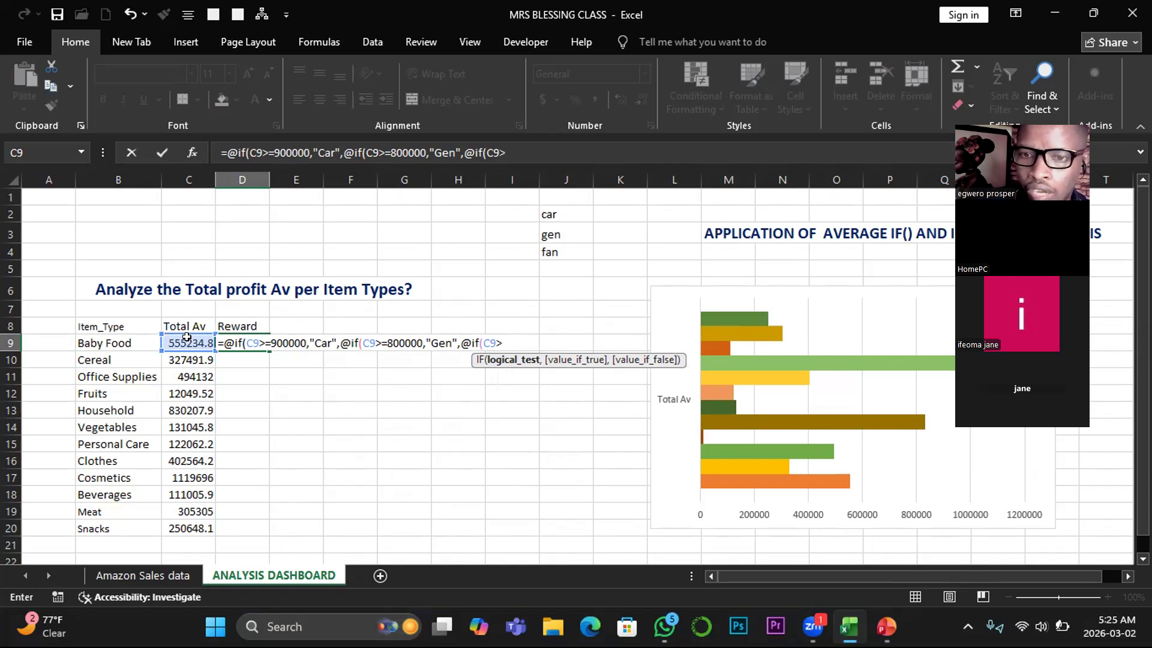
pyautogui.write('=')
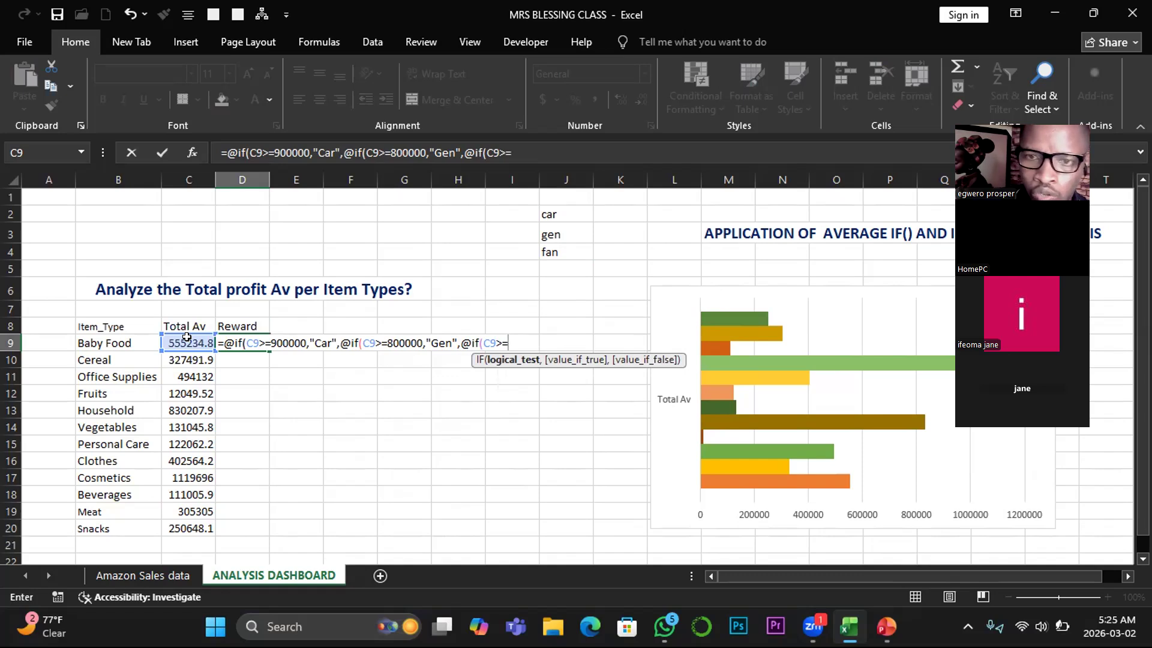
pyautogui.write('500000,')
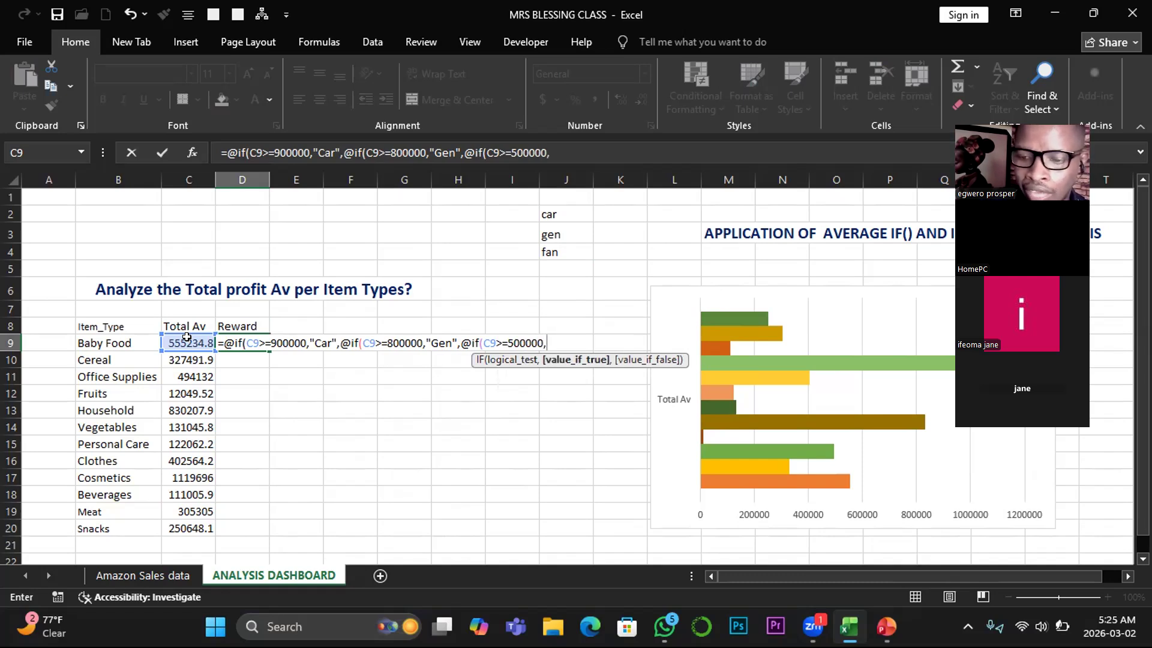
pyautogui.write('"fan')
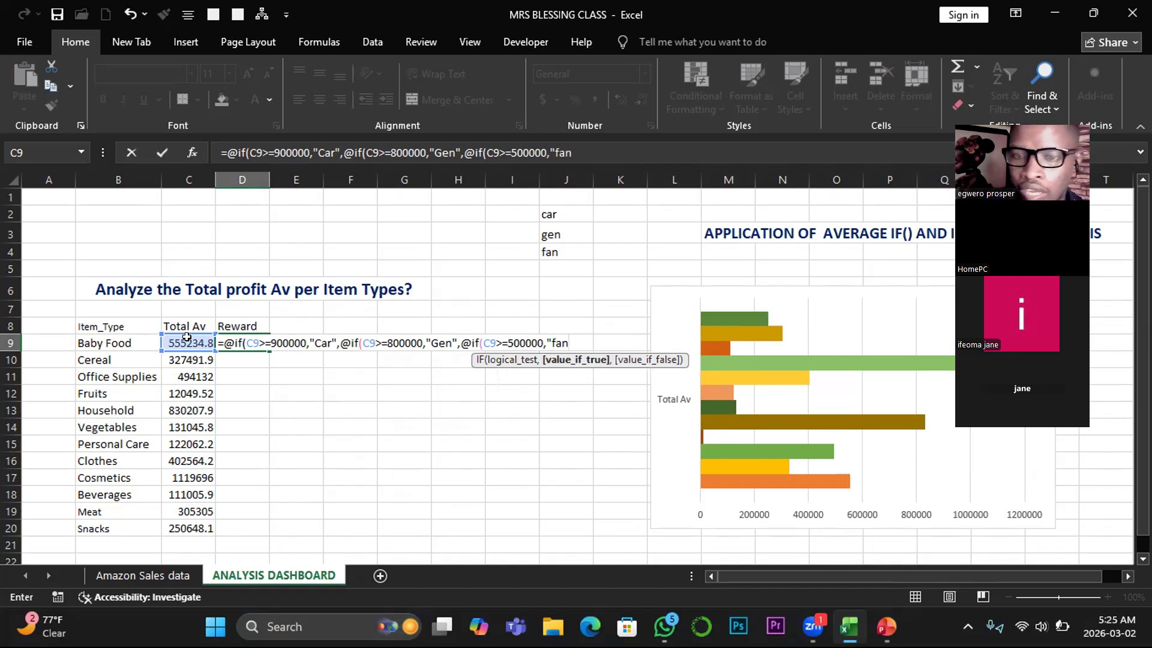
pyautogui.write('"')
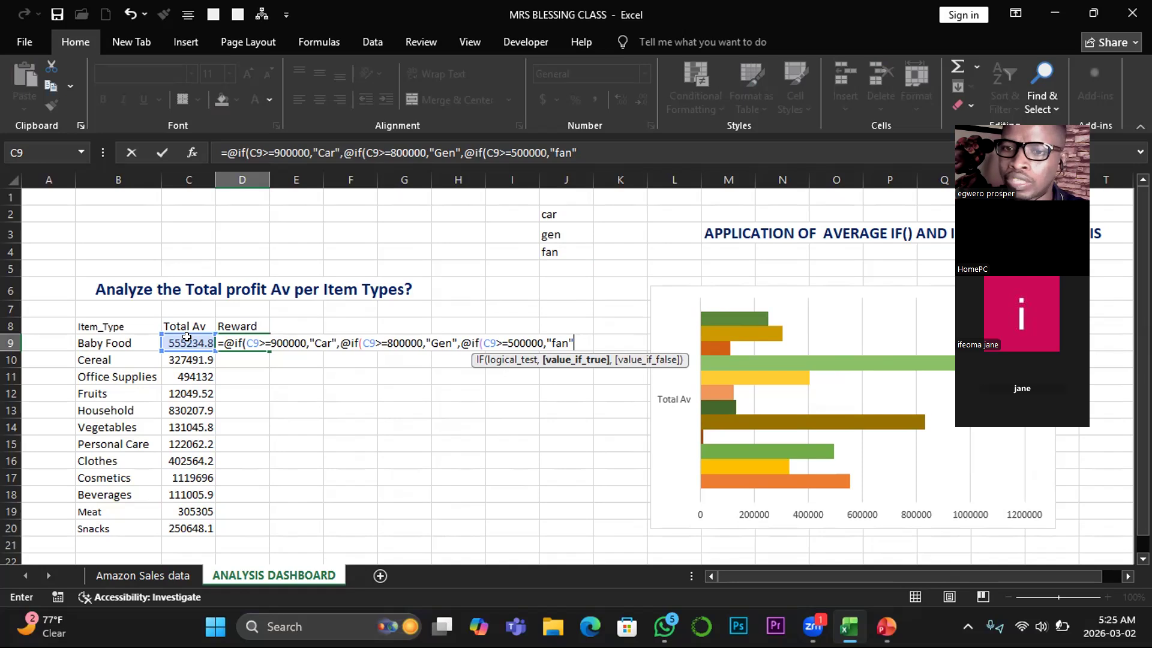
# - Set "Not Qualified" as the third IF's value if false, close all three IFs and enter the D9 formula
pyautogui.write(',"Ge')
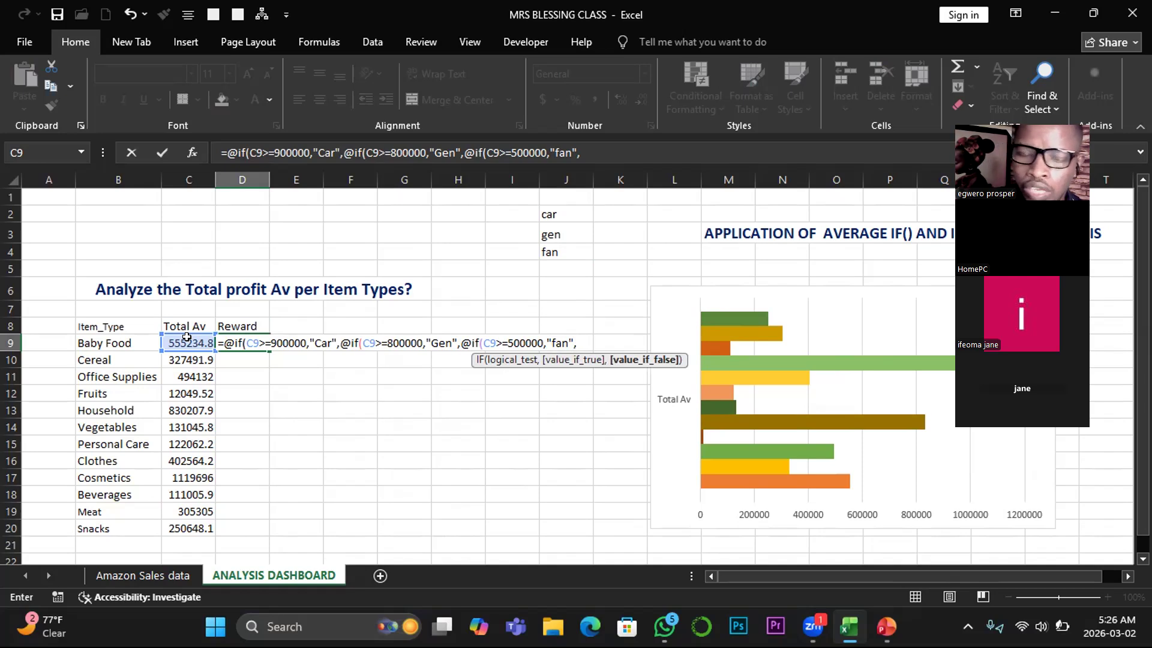
pyautogui.write('n')
pyautogui.press('BackSpace')
pyautogui.write('"')
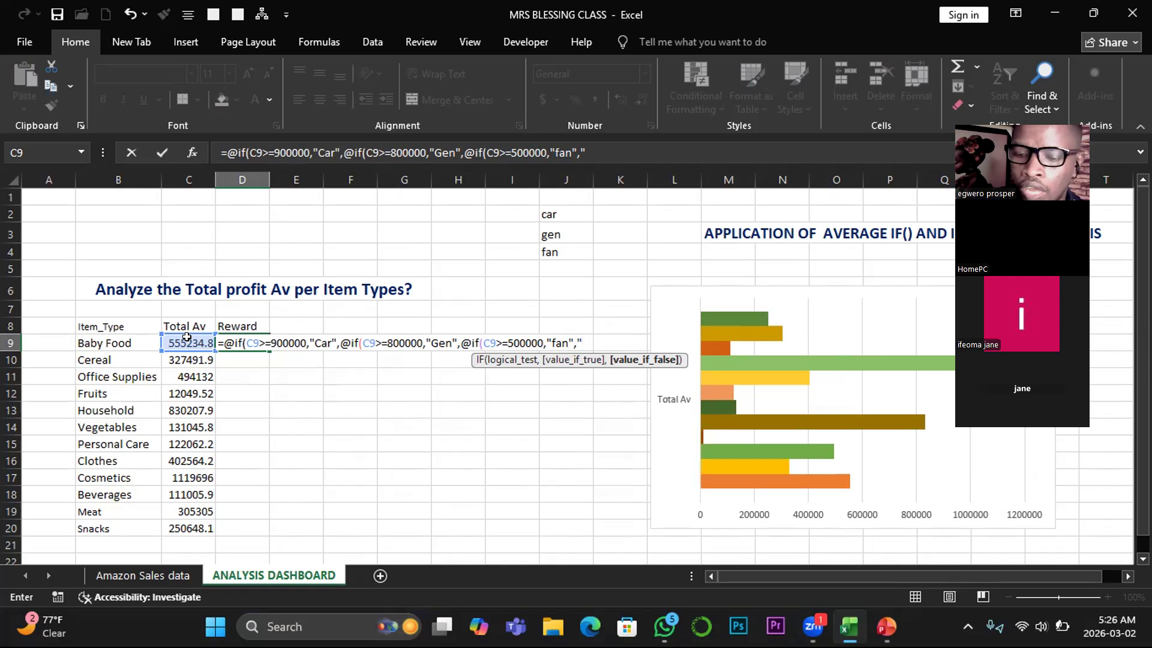
pyautogui.write('Not ')
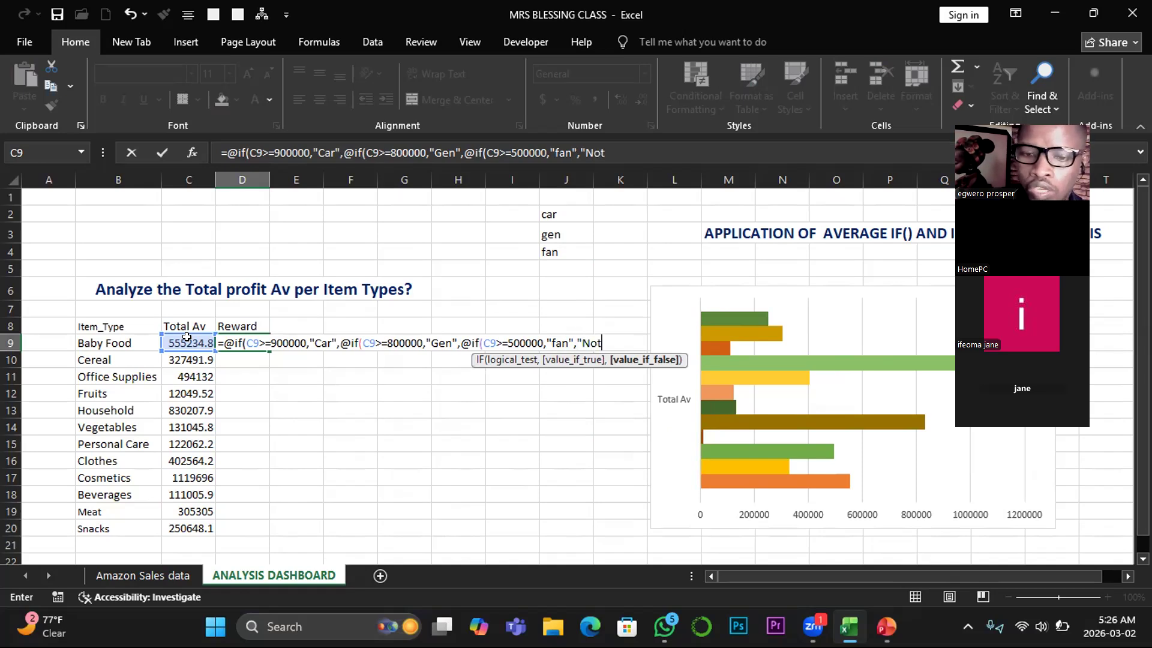
pyautogui.write('Qua')
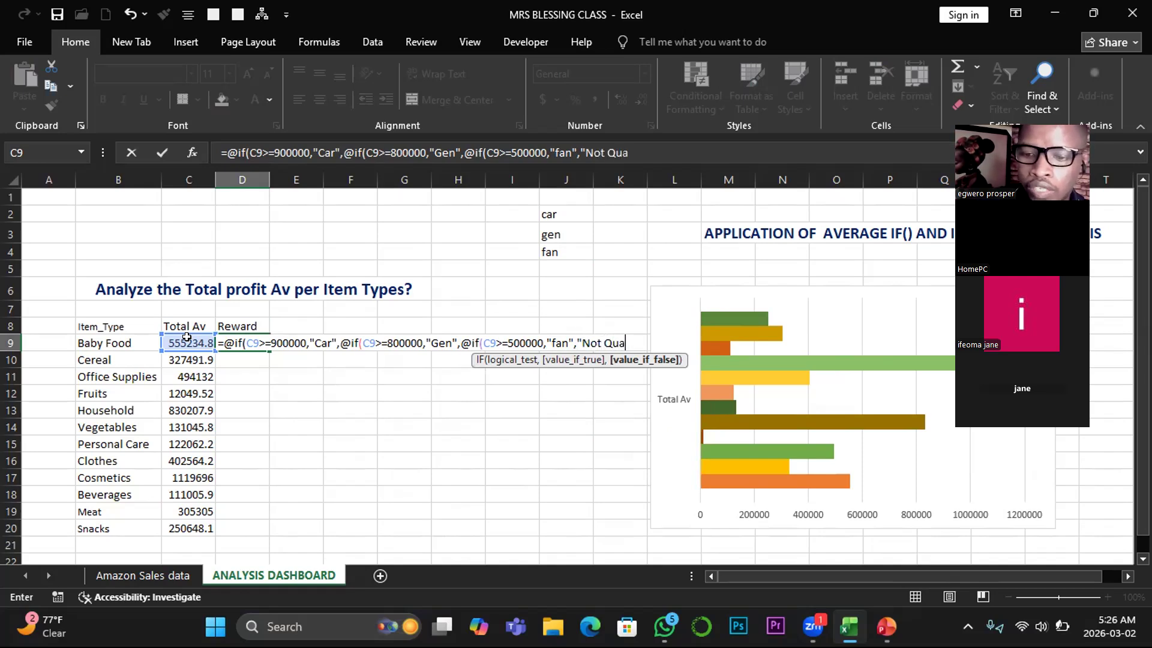
pyautogui.write('lified')
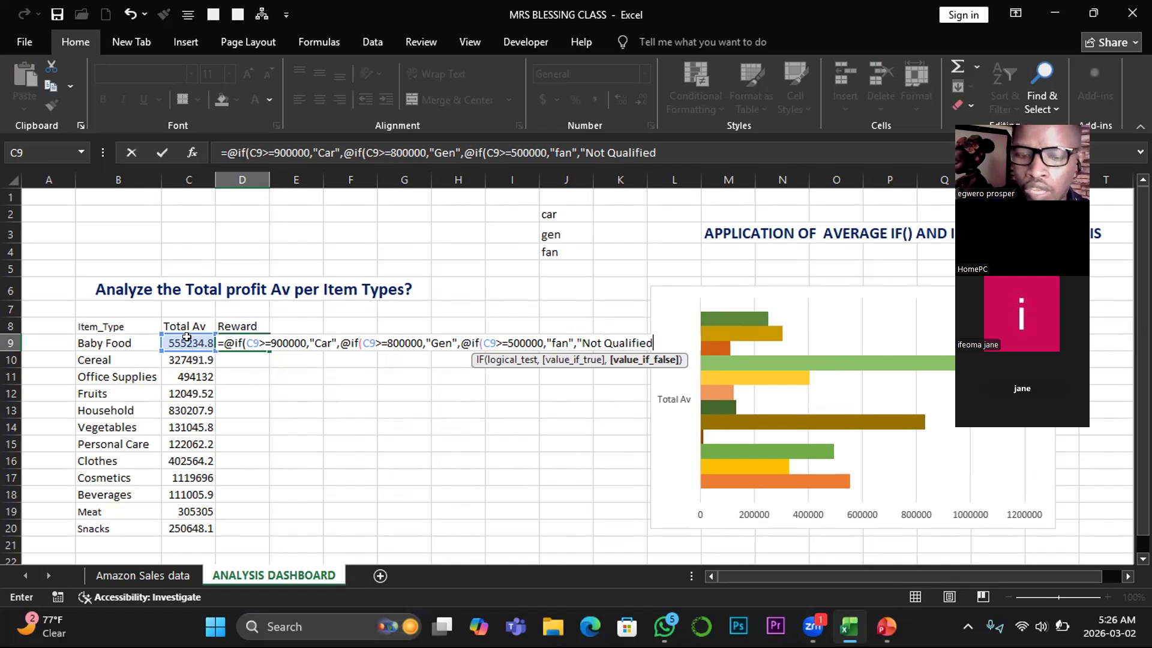
pyautogui.write('"')
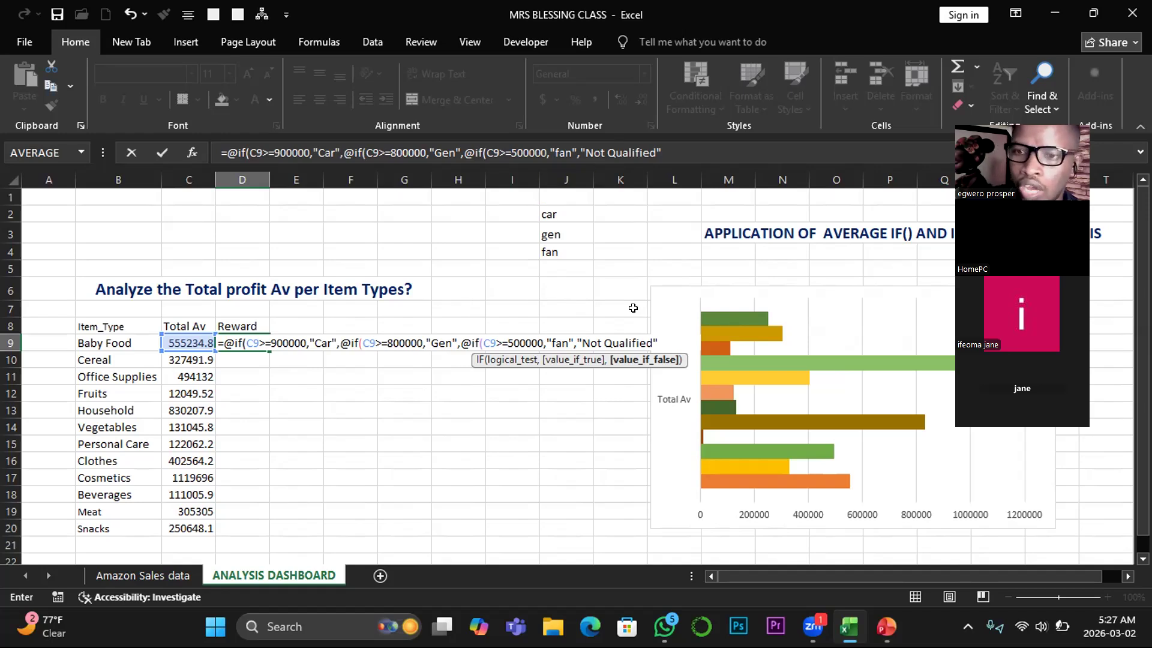
pyautogui.write(')')
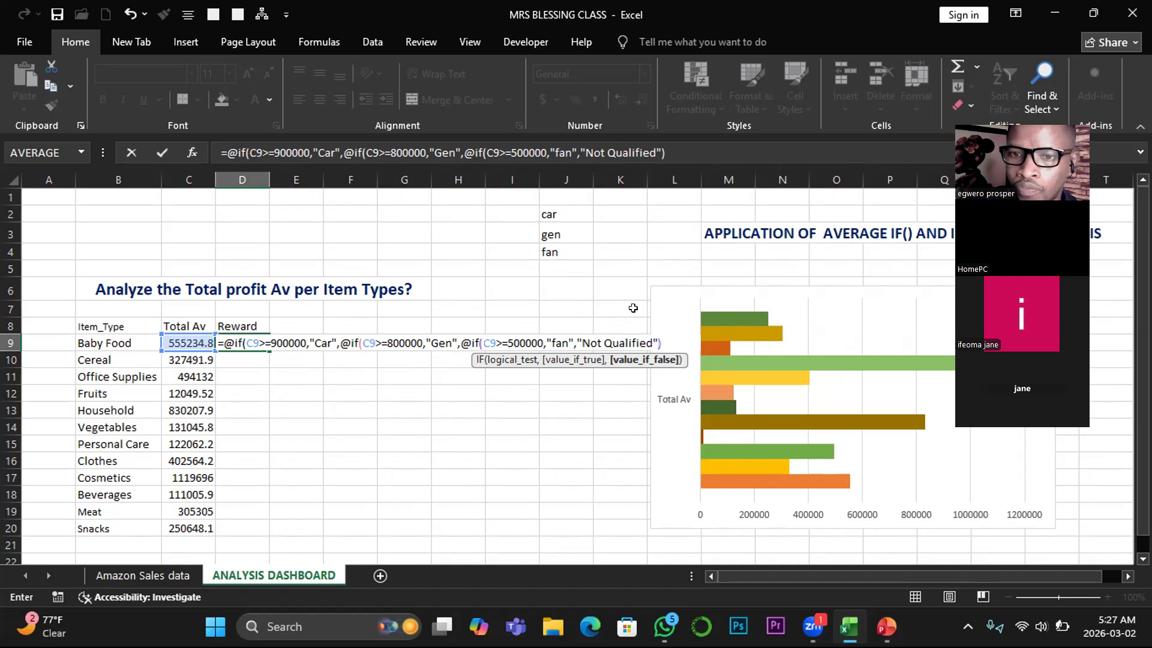
pyautogui.write('))')
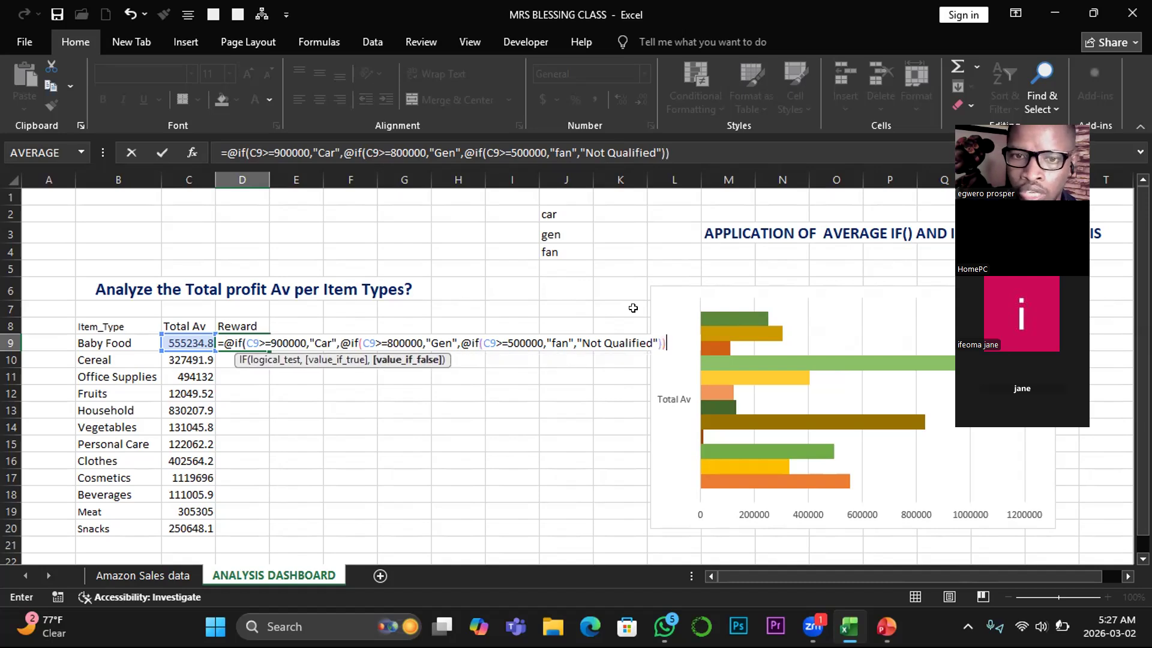
pyautogui.press('Return')
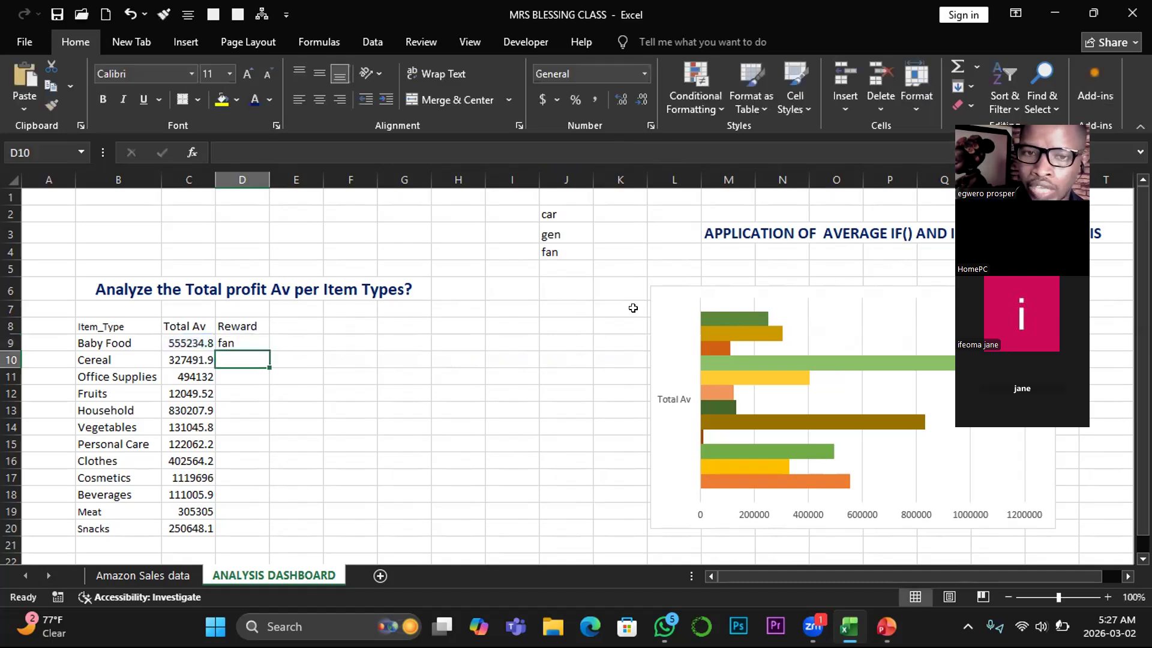
# - Fill the D9 reward formula down to D20 and widen column D to fit the reward text
pyautogui.click(235, 343)
pyautogui.moveTo(264, 348); pyautogui.dragTo(265, 348)
pyautogui.doubleClick(264, 348)
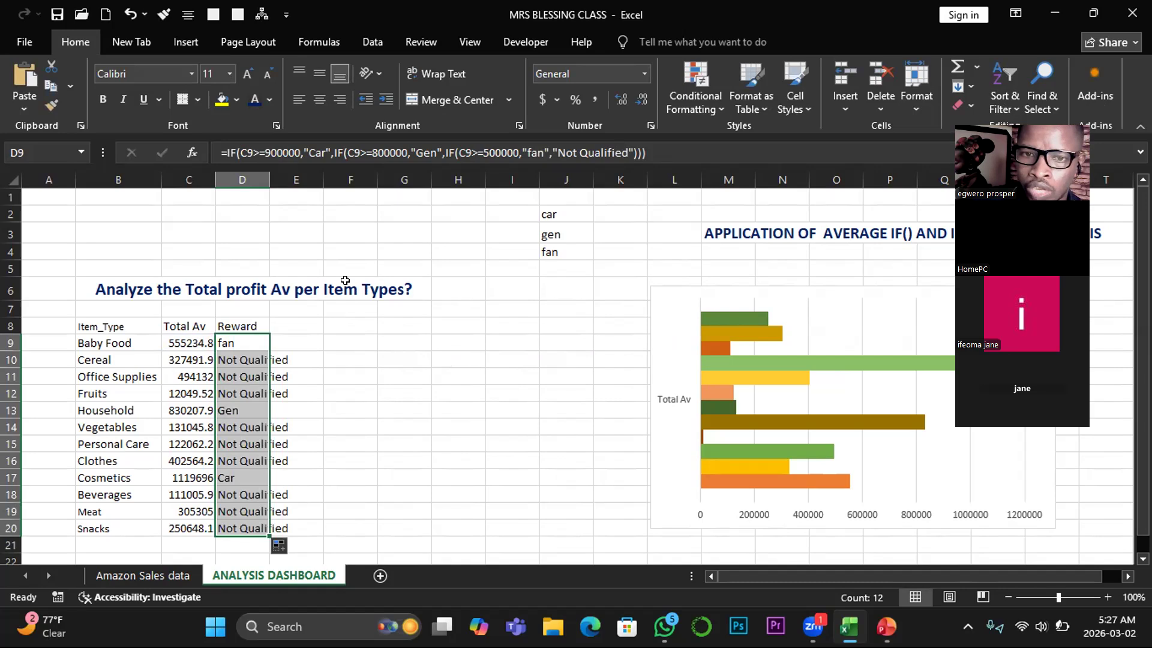
pyautogui.moveTo(265, 185); pyautogui.dragTo(343, 193)
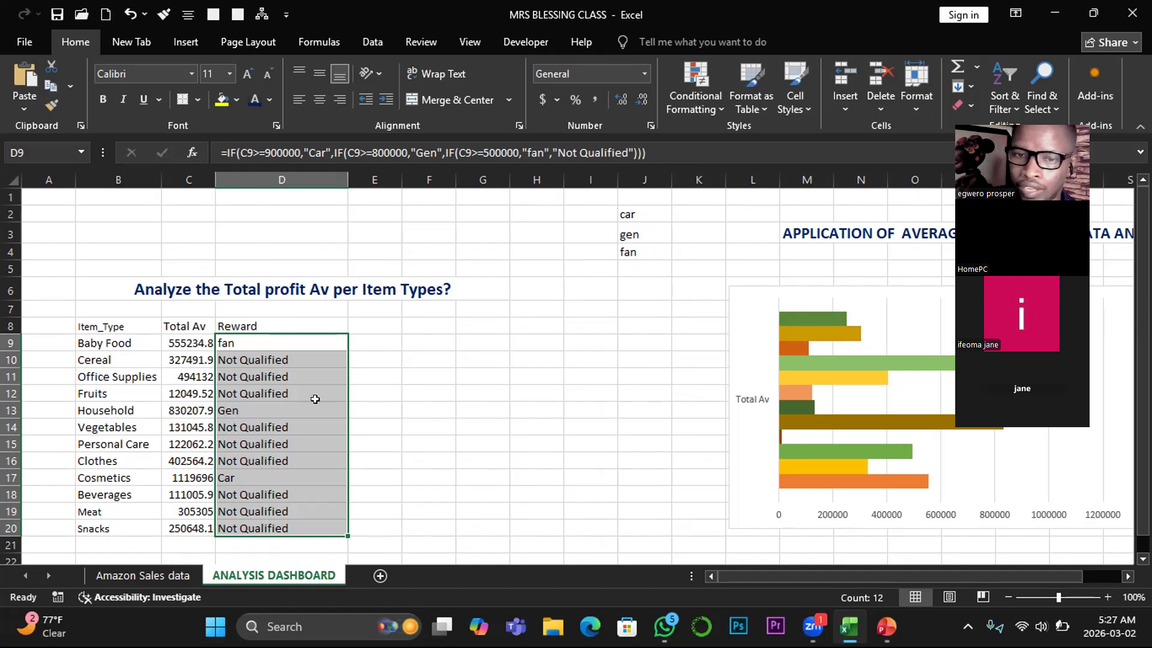
# - Enter a COUNTIF formula in D21 that counts the rewards in D9:D20 matching cell D9
pyautogui.click(248, 544)
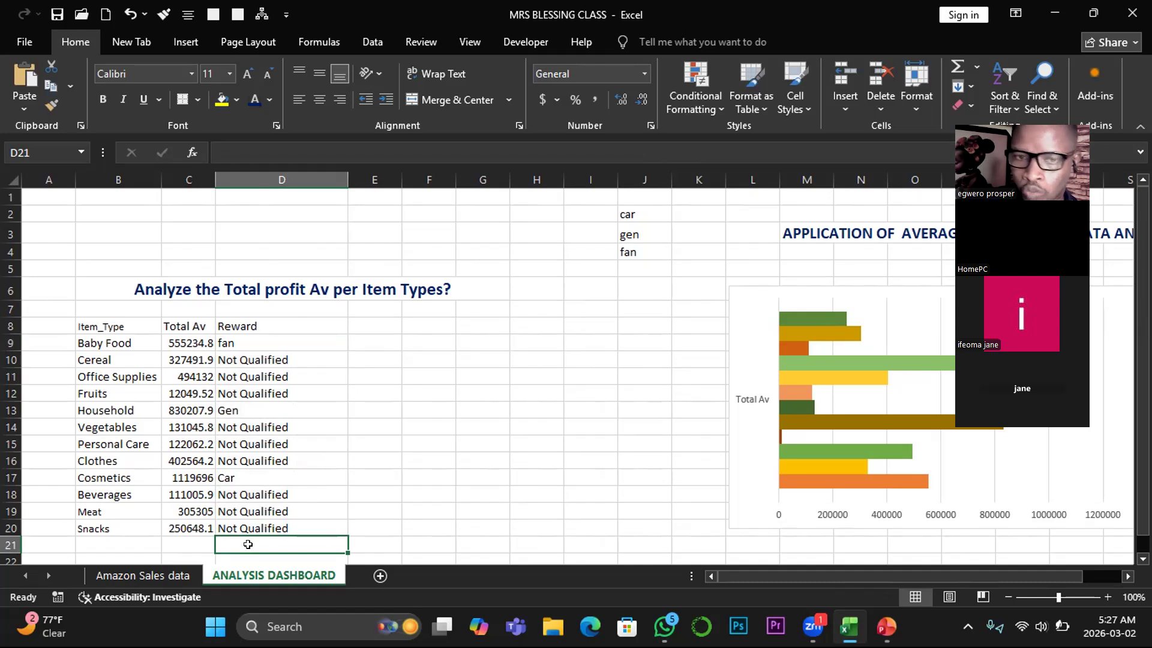
pyautogui.write('=coun')
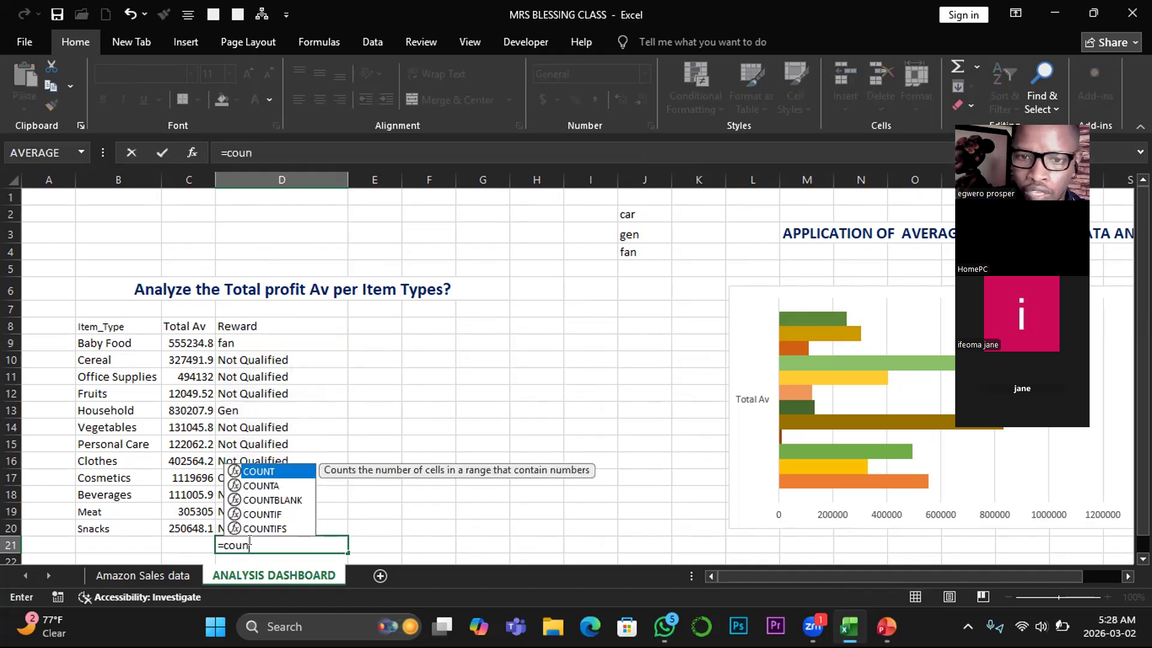
pyautogui.doubleClick(268, 514)
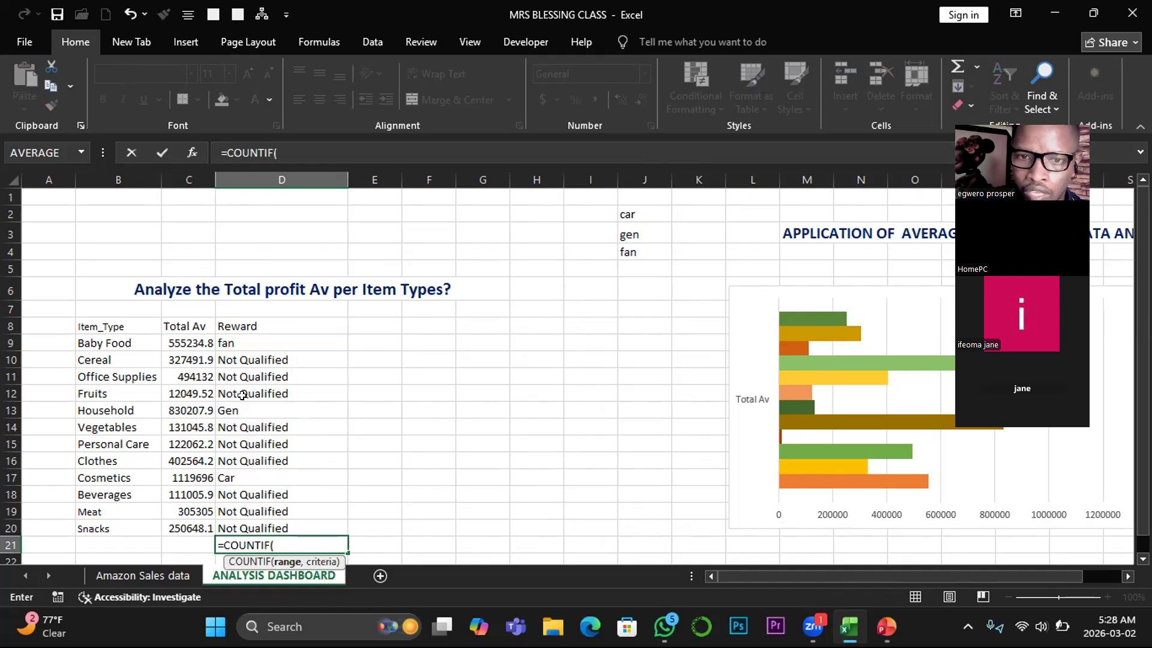
pyautogui.moveTo(223, 338); pyautogui.dragTo(225, 519)
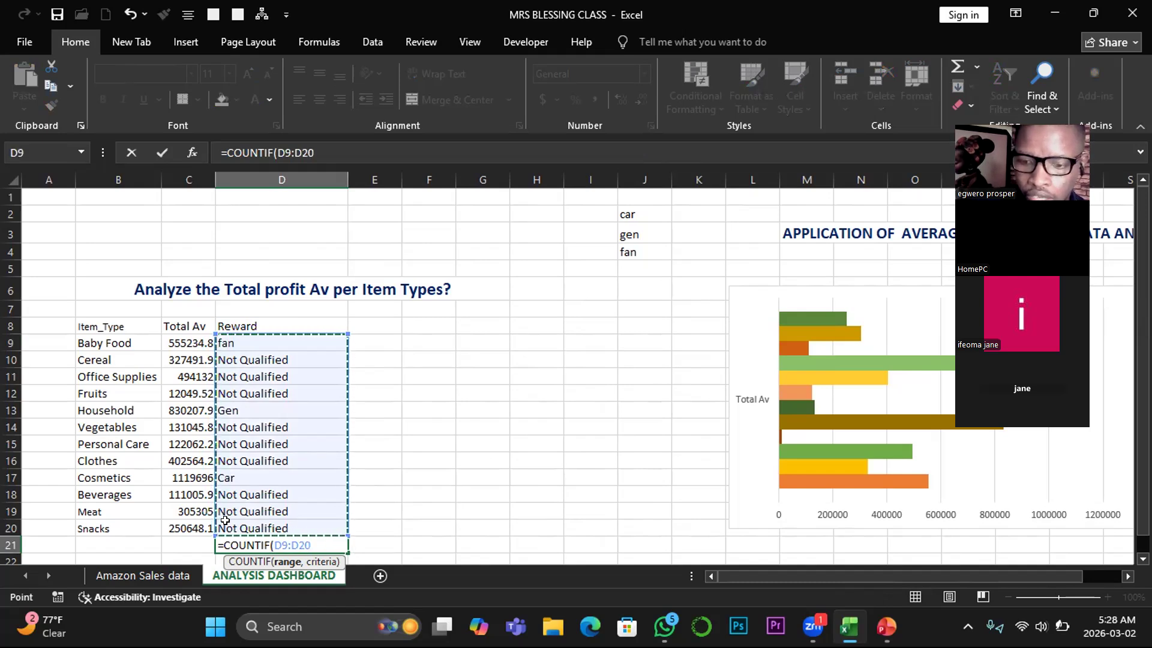
pyautogui.write(',')
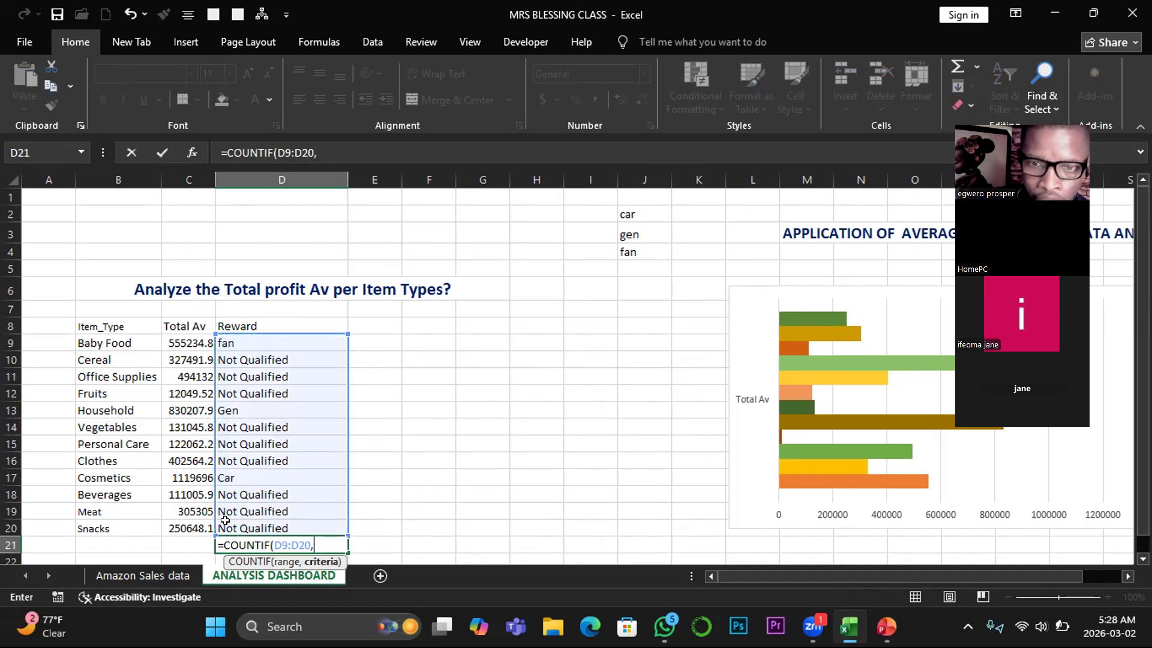
pyautogui.click(225, 343)
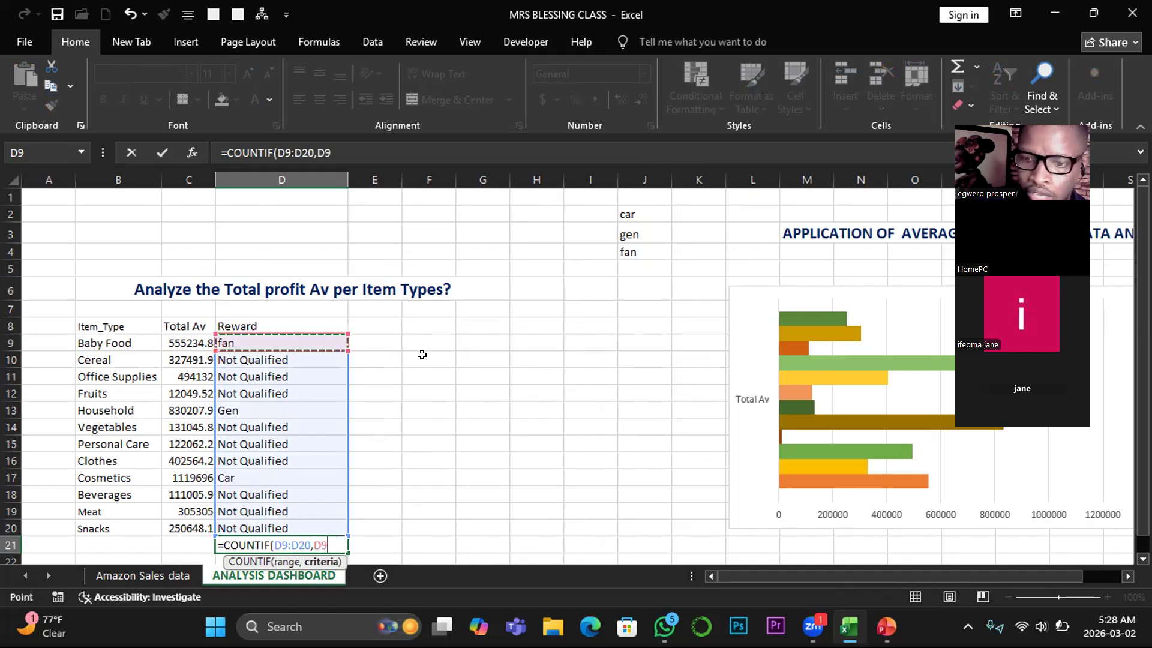
pyautogui.press('Return')
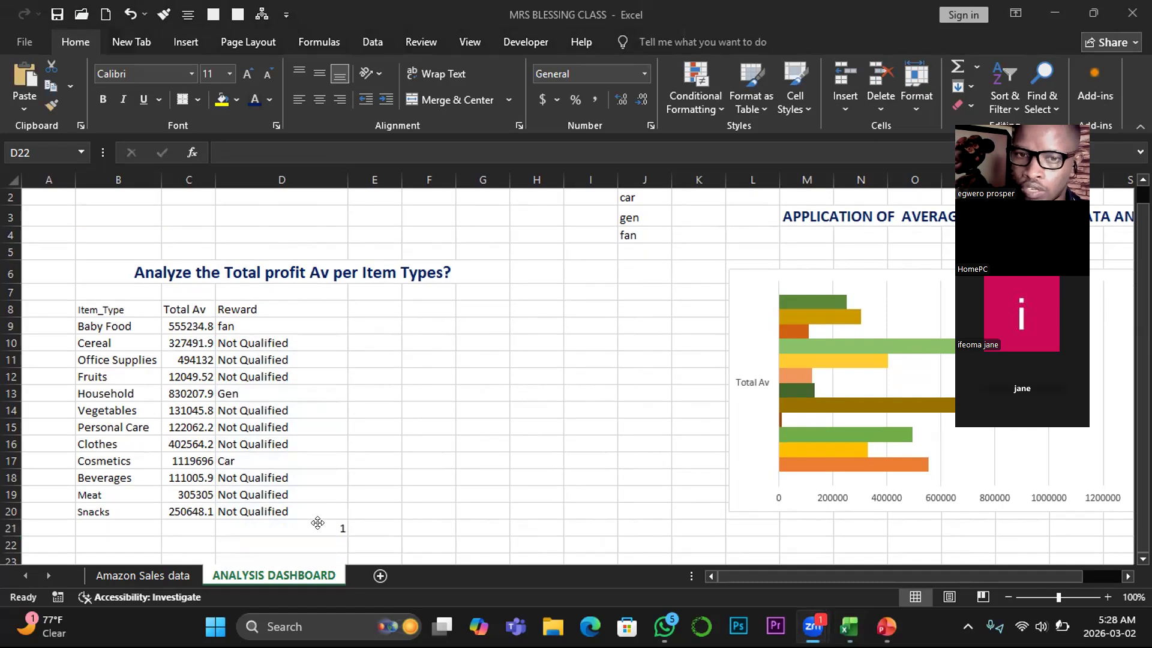
pyautogui.click(228, 392)
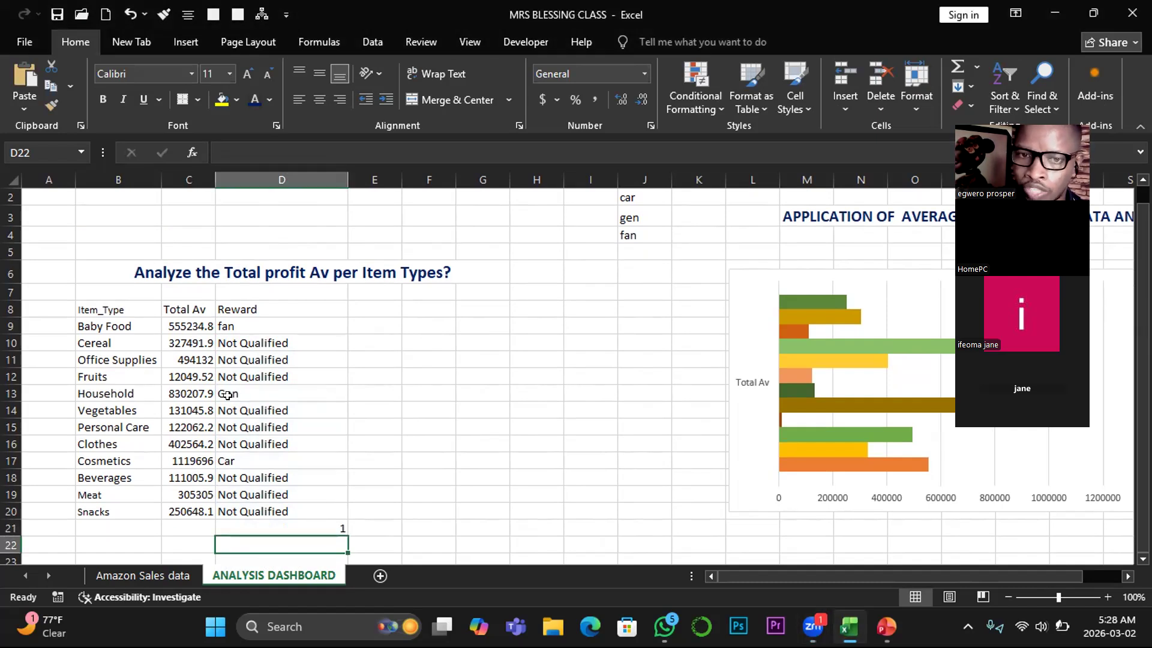
# - Enter a COUNTIF formula in G11 that counts the rewards in D9:D20 matching cell D10
pyautogui.click(224, 389)
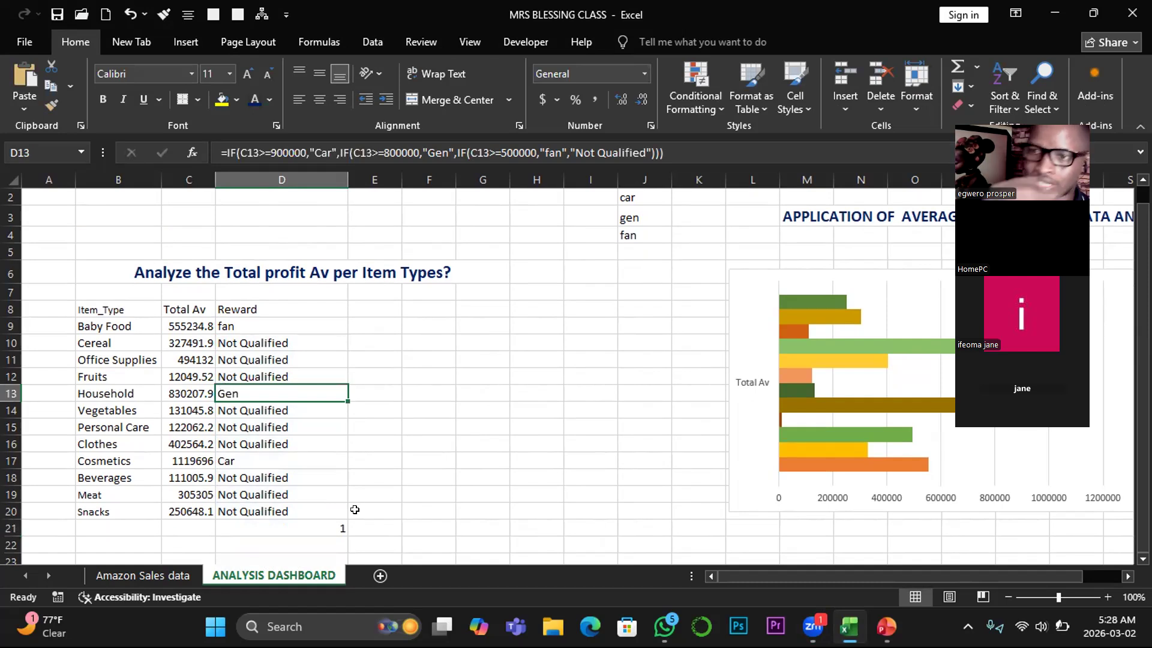
pyautogui.click(471, 357)
pyautogui.write('=')
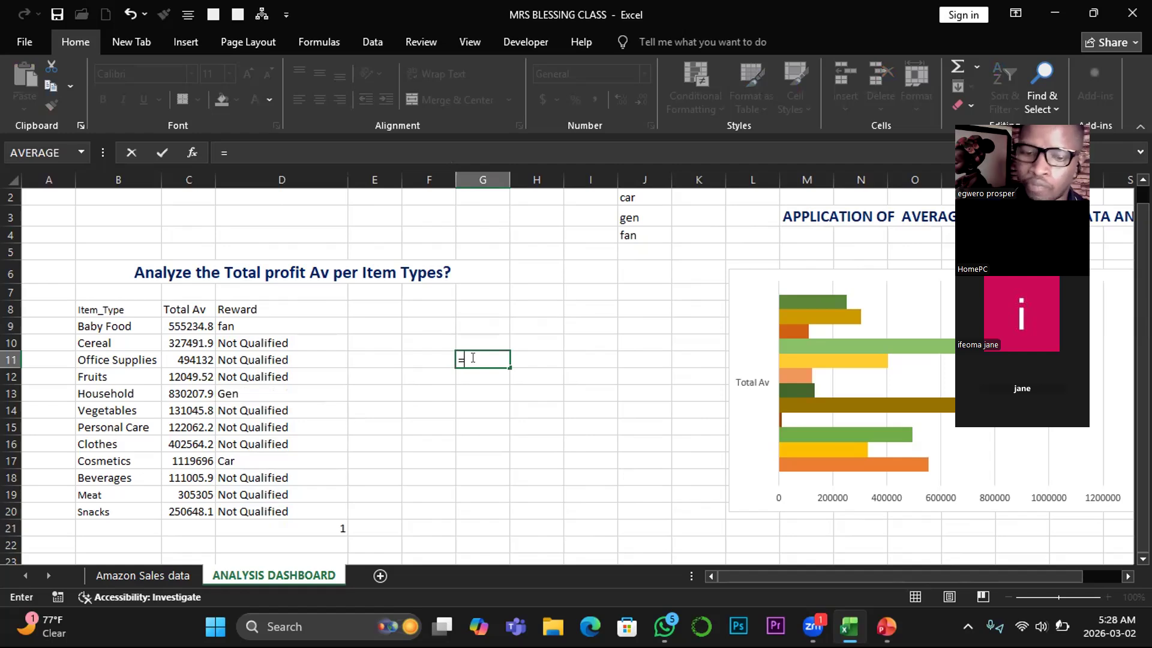
pyautogui.write('count')
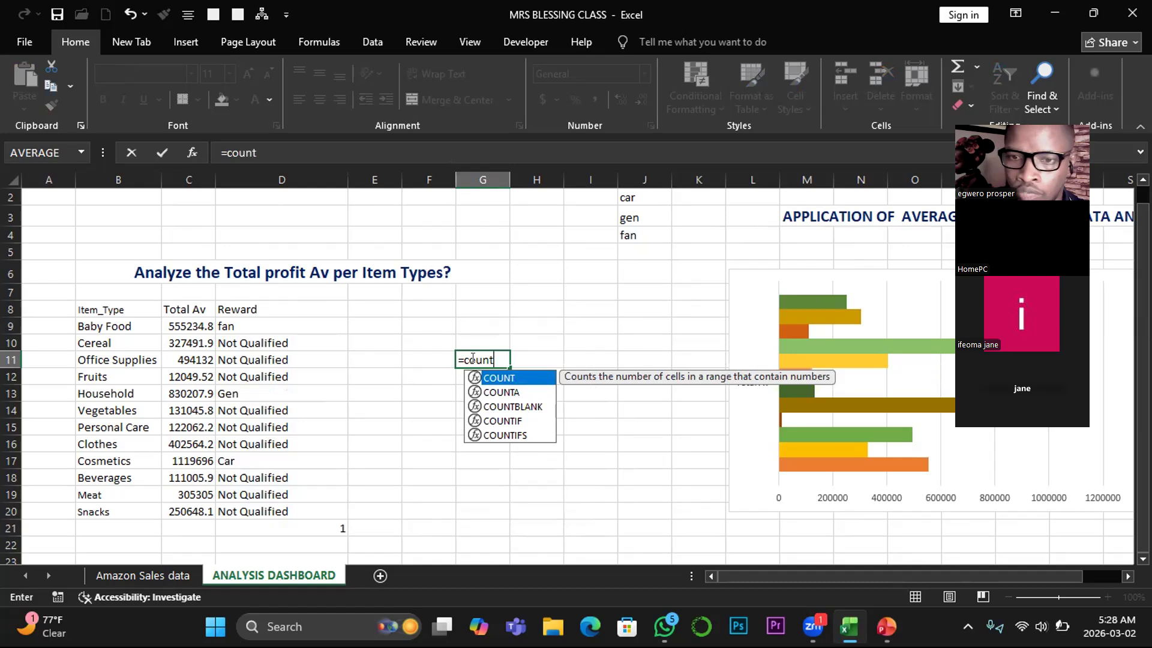
pyautogui.write('if')
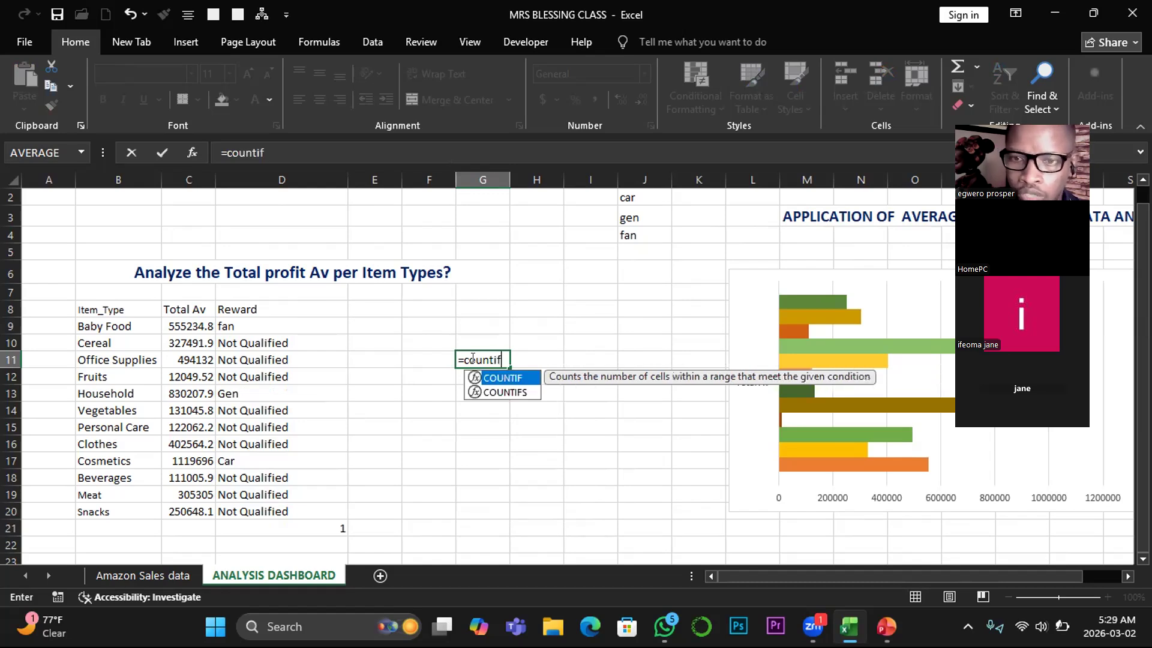
pyautogui.write('(')
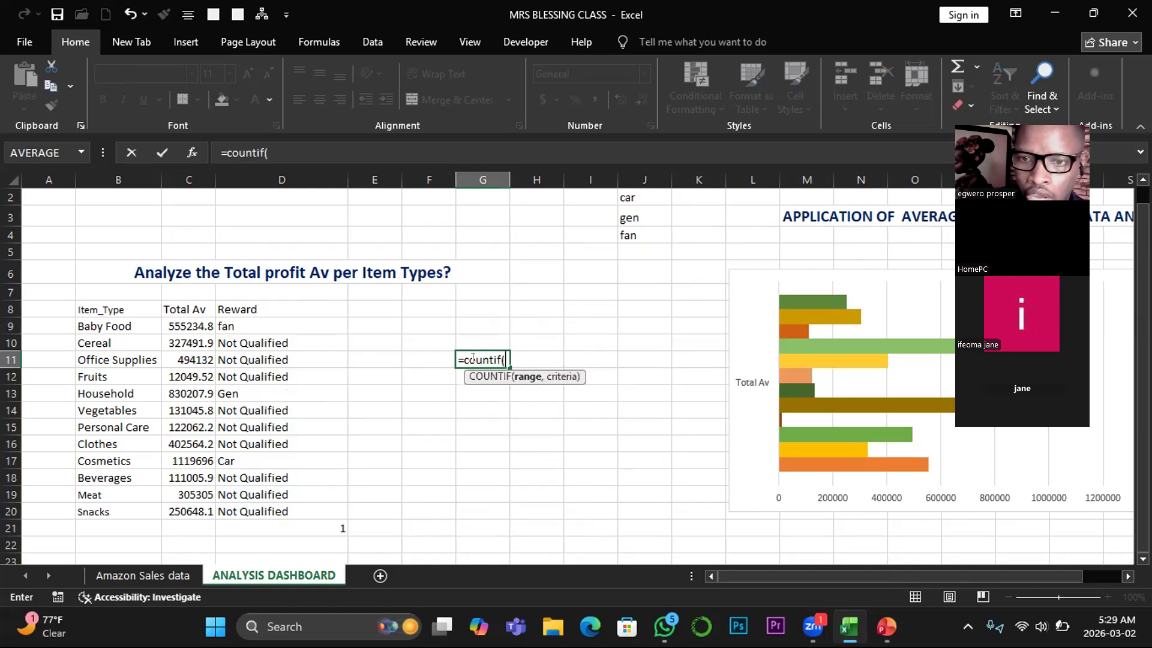
pyautogui.moveTo(226, 317); pyautogui.dragTo(240, 509)
pyautogui.write(',')
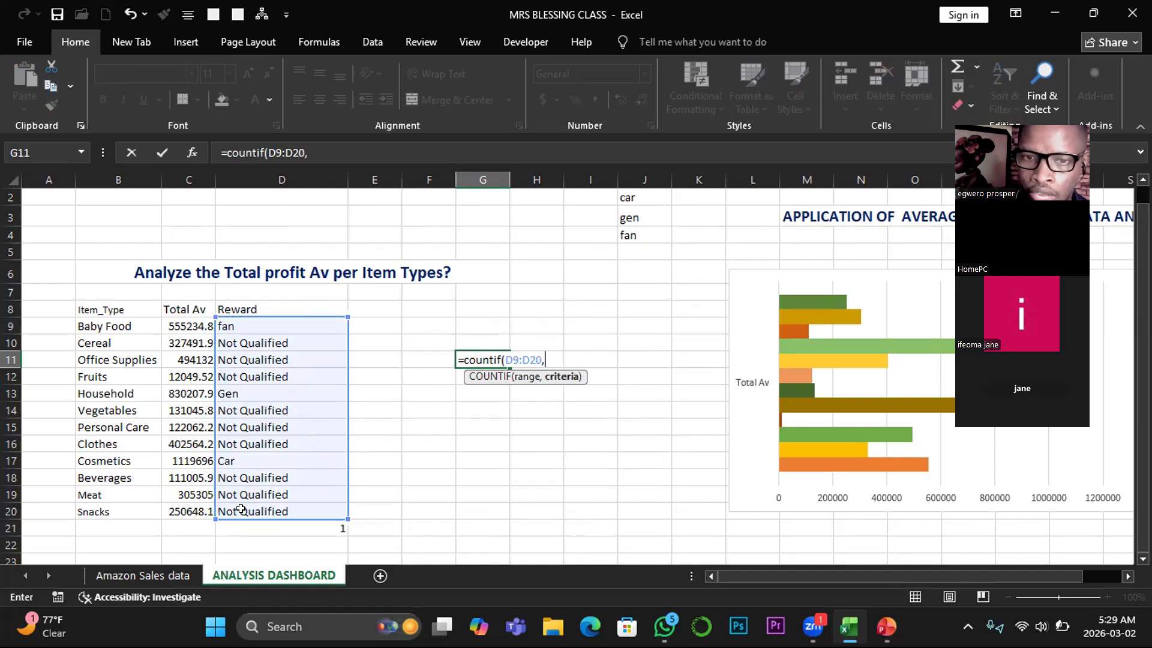
pyautogui.click(250, 343)
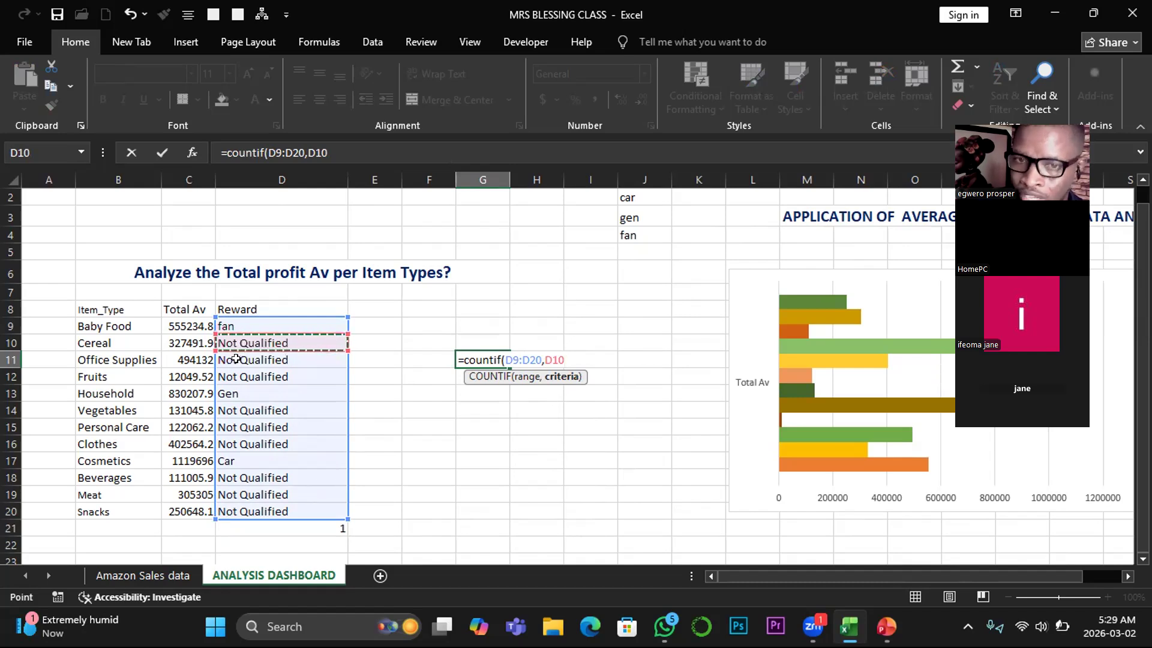
pyautogui.press('Return')
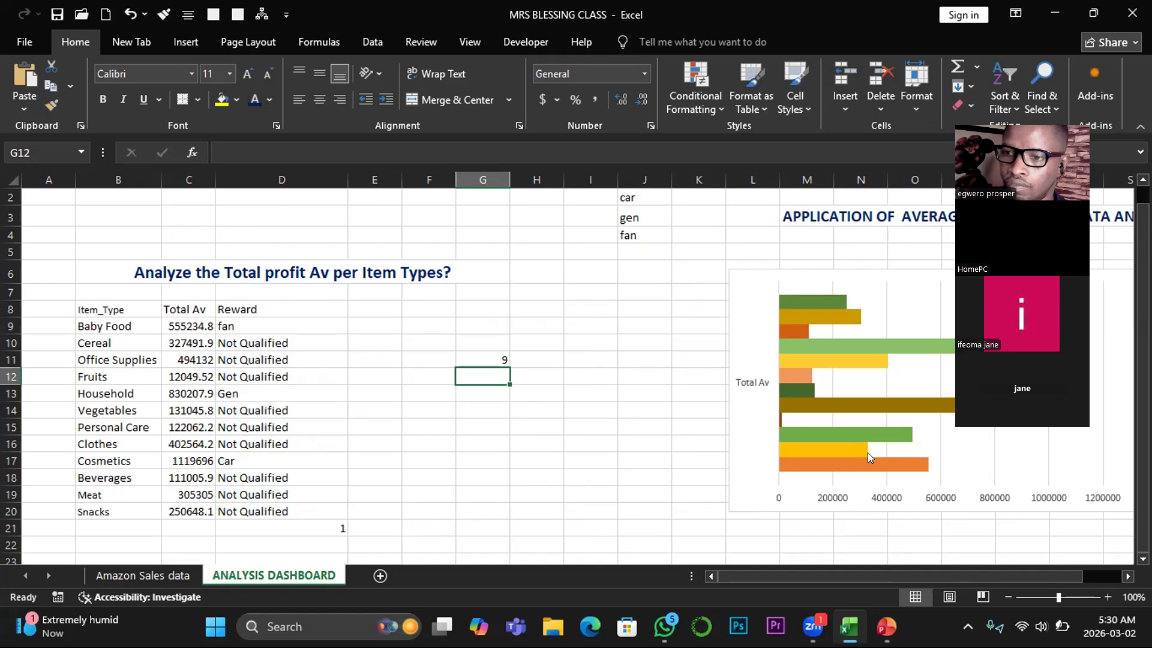
pyautogui.click(262, 360)
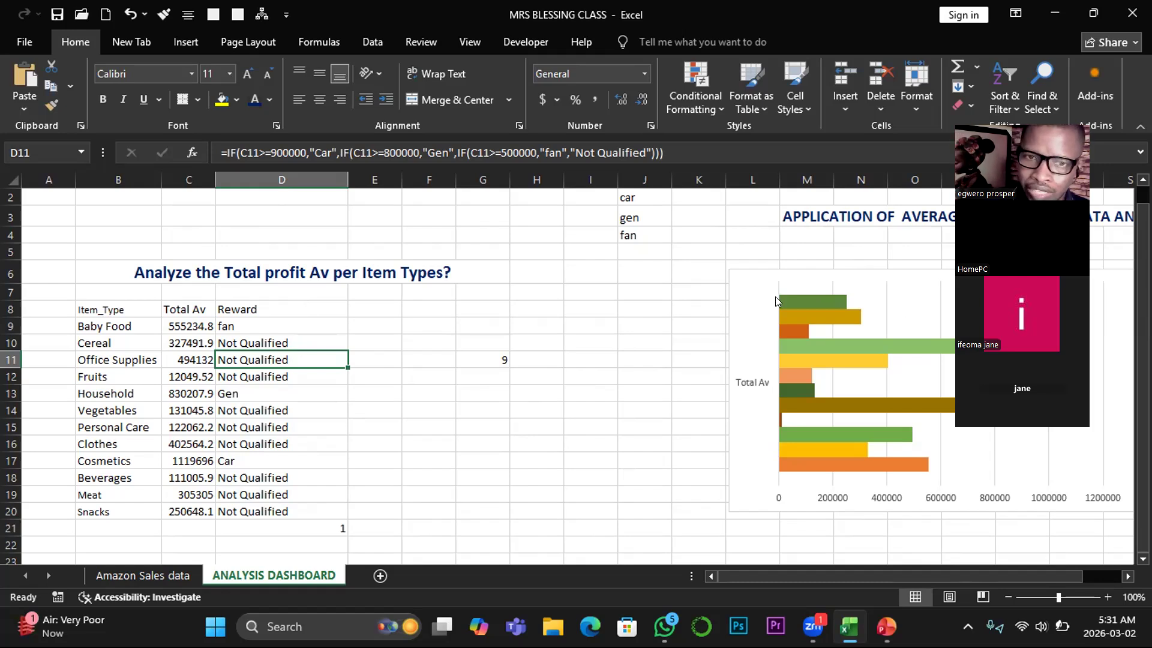
pyautogui.click(192, 304)
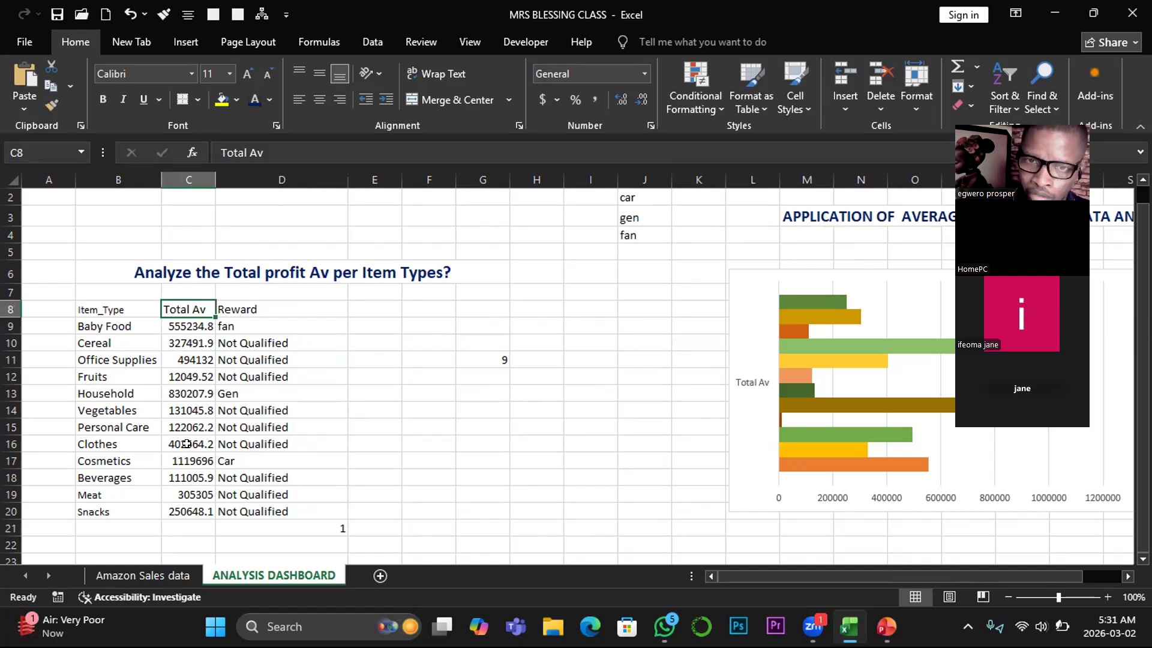
pyautogui.click(264, 302)
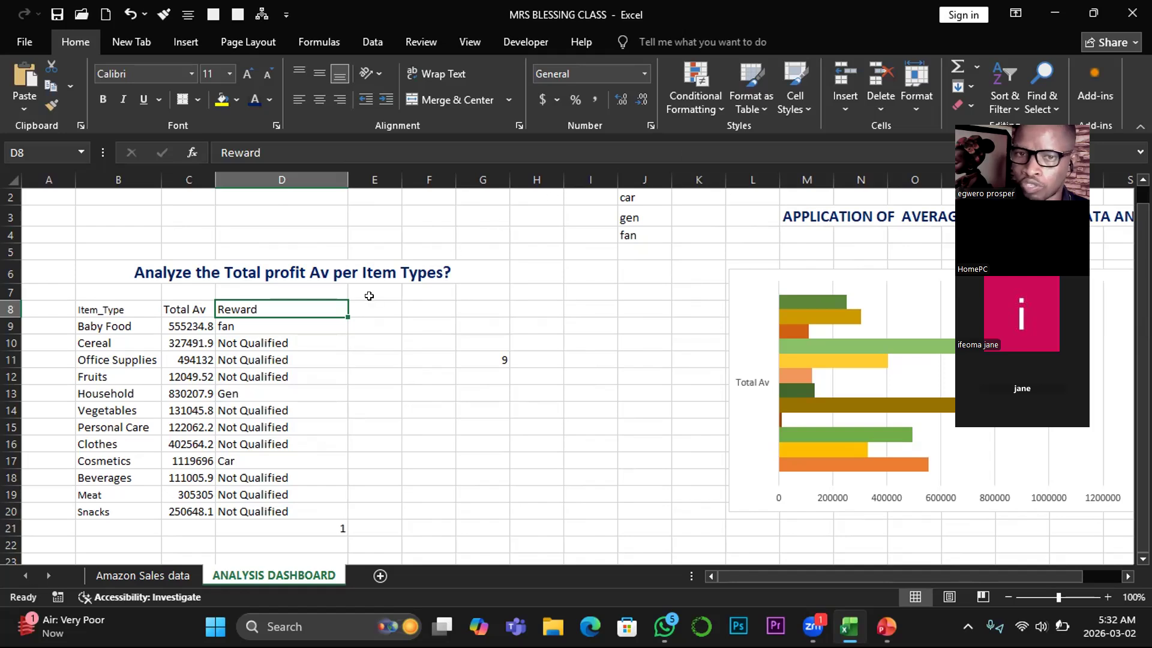
pyautogui.click(279, 330)
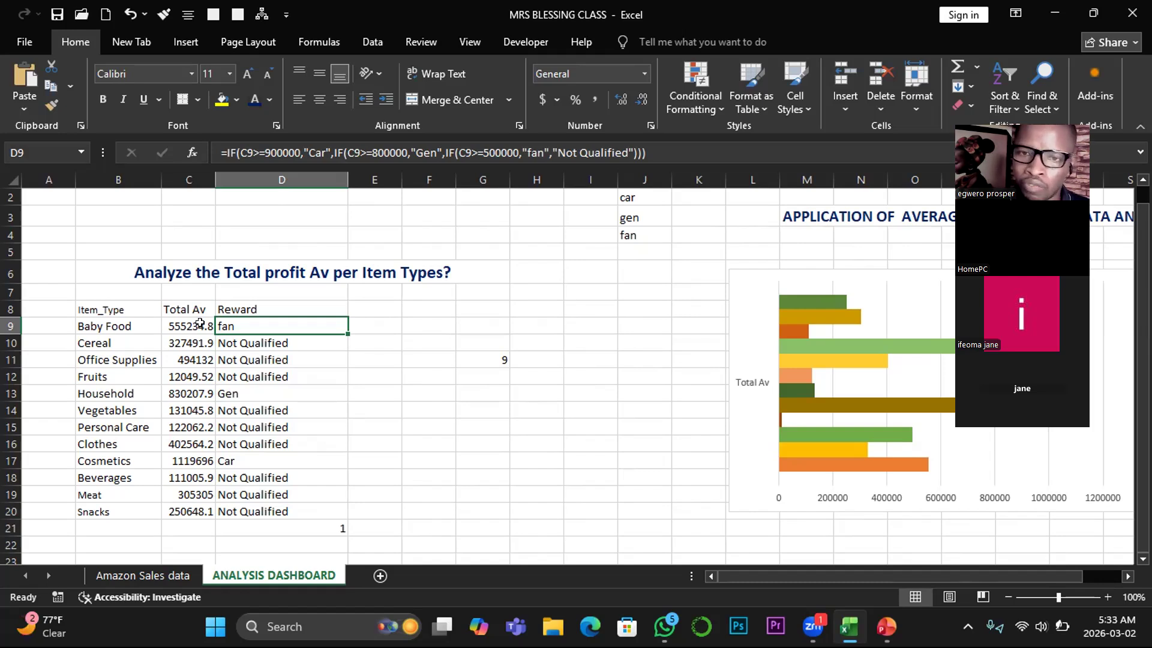
pyautogui.click(381, 344)
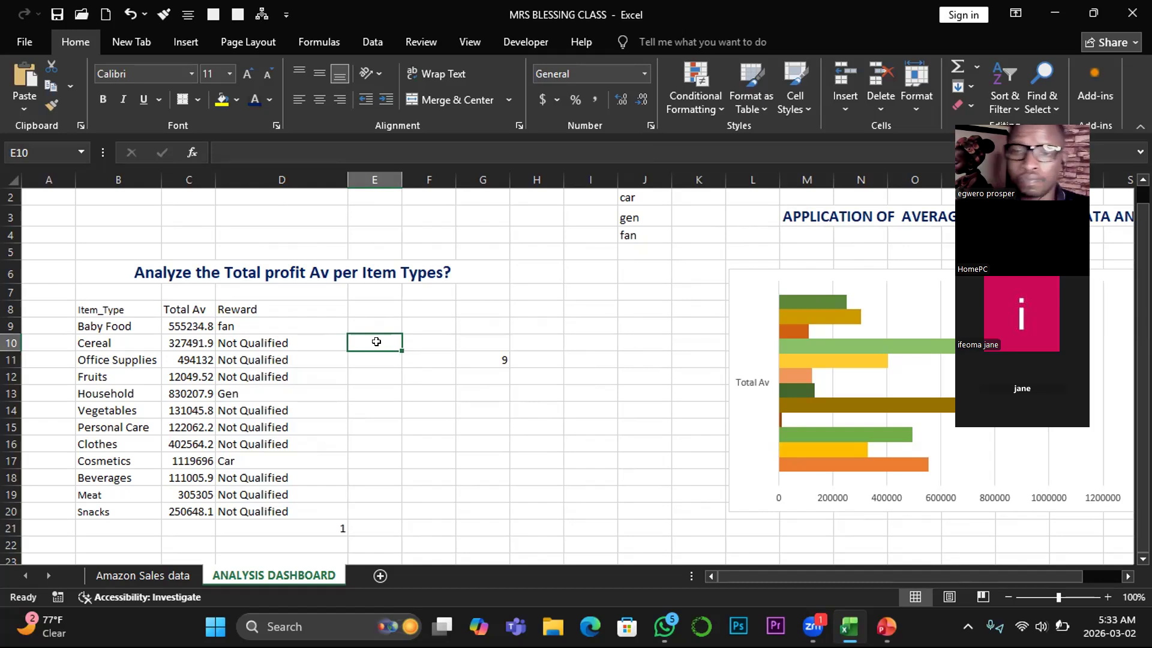
pyautogui.click(828, 613)
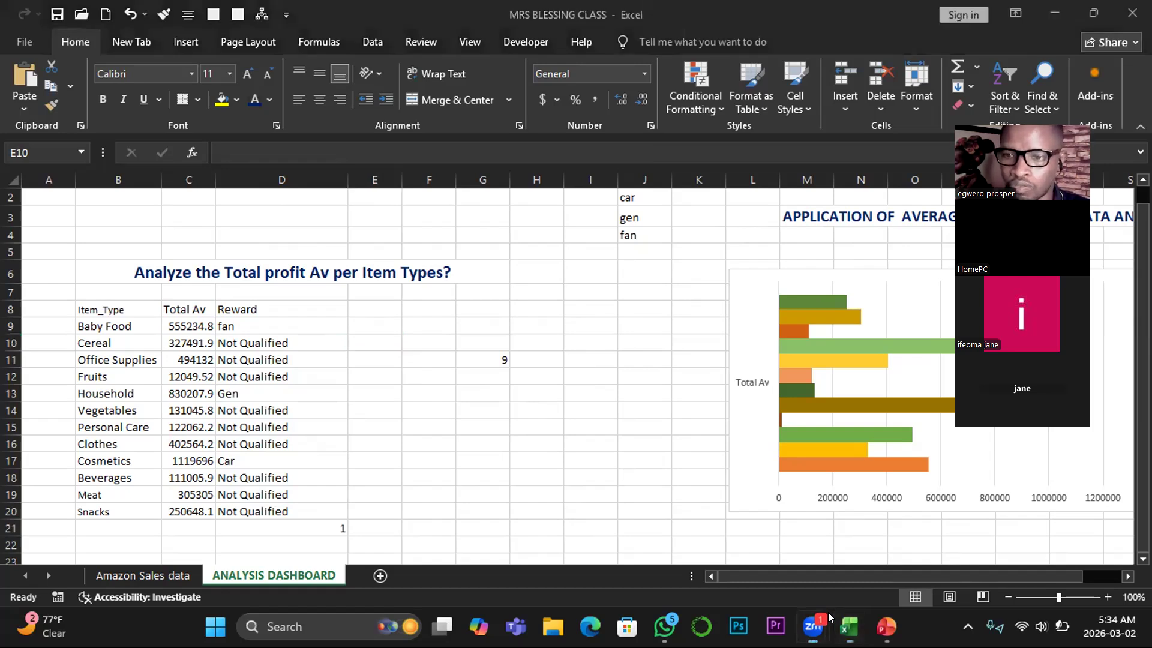